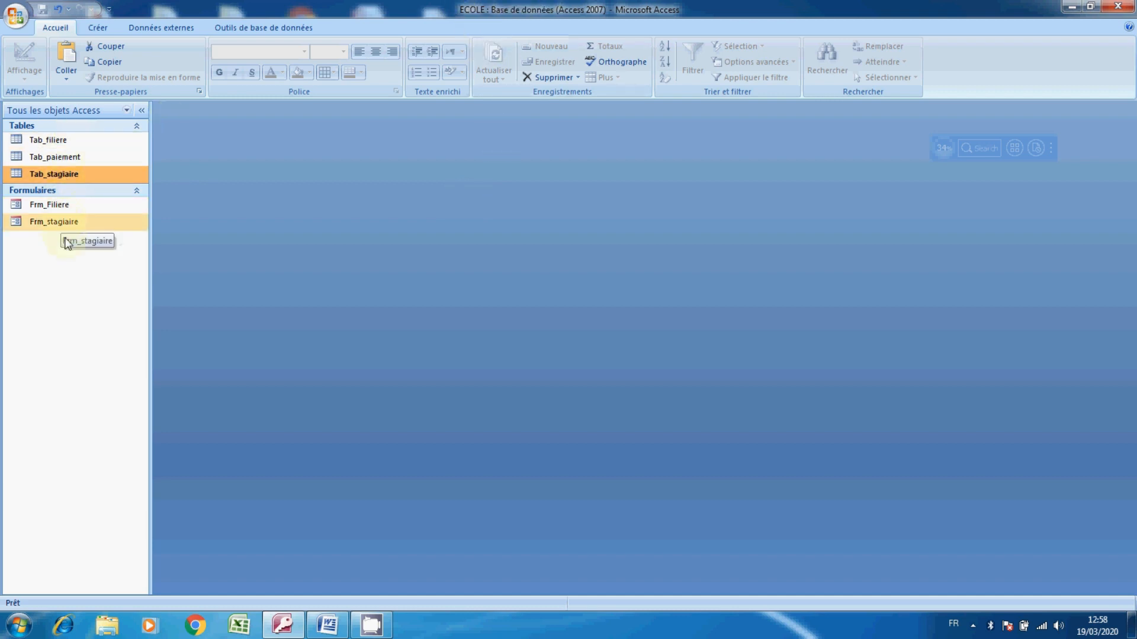
# Open Frm_stagiaire in design view and add the Filiere and Genre fields side by side in the empty middle section.
pyautogui.rightClick(44, 222)
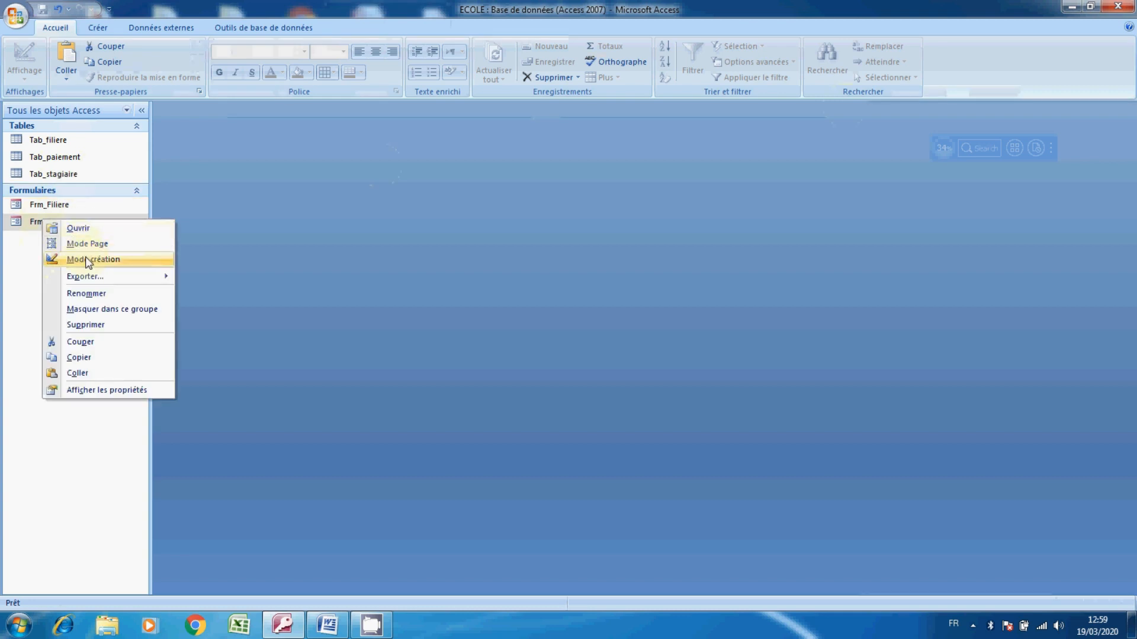
pyautogui.click(87, 260)
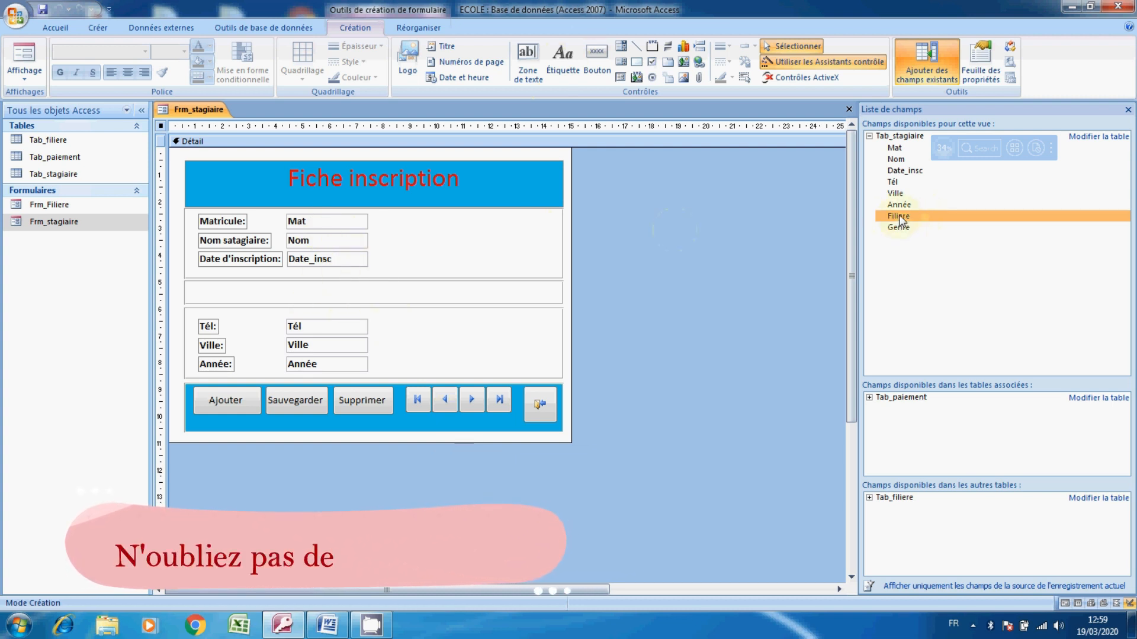
pyautogui.moveTo(898, 224); pyautogui.dragTo(293, 285)
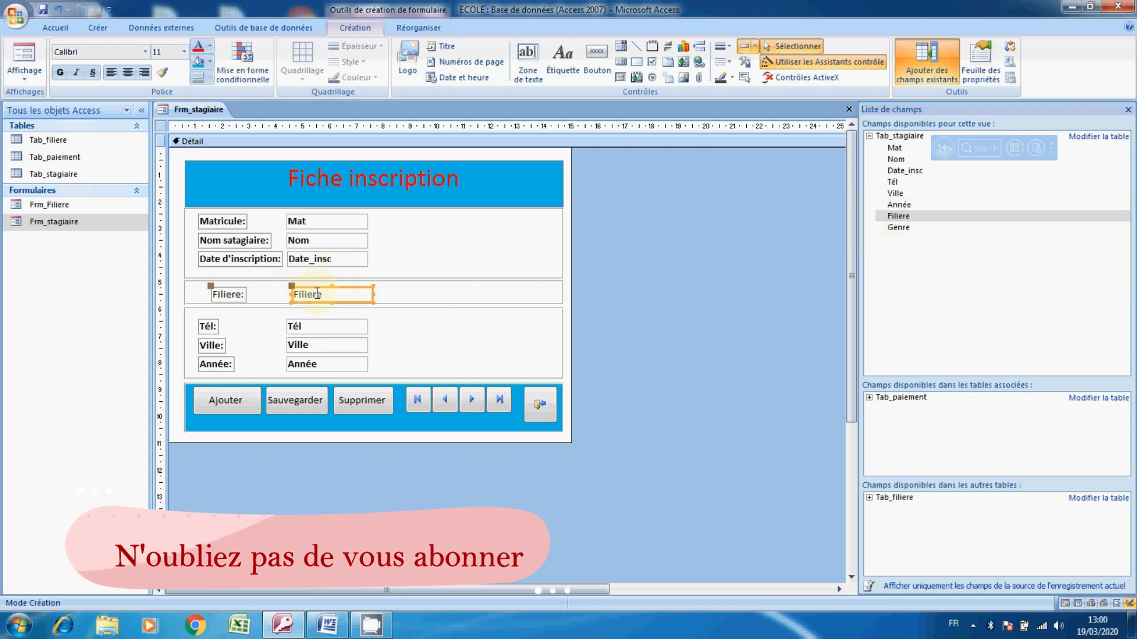
pyautogui.moveTo(315, 288); pyautogui.dragTo(306, 287)
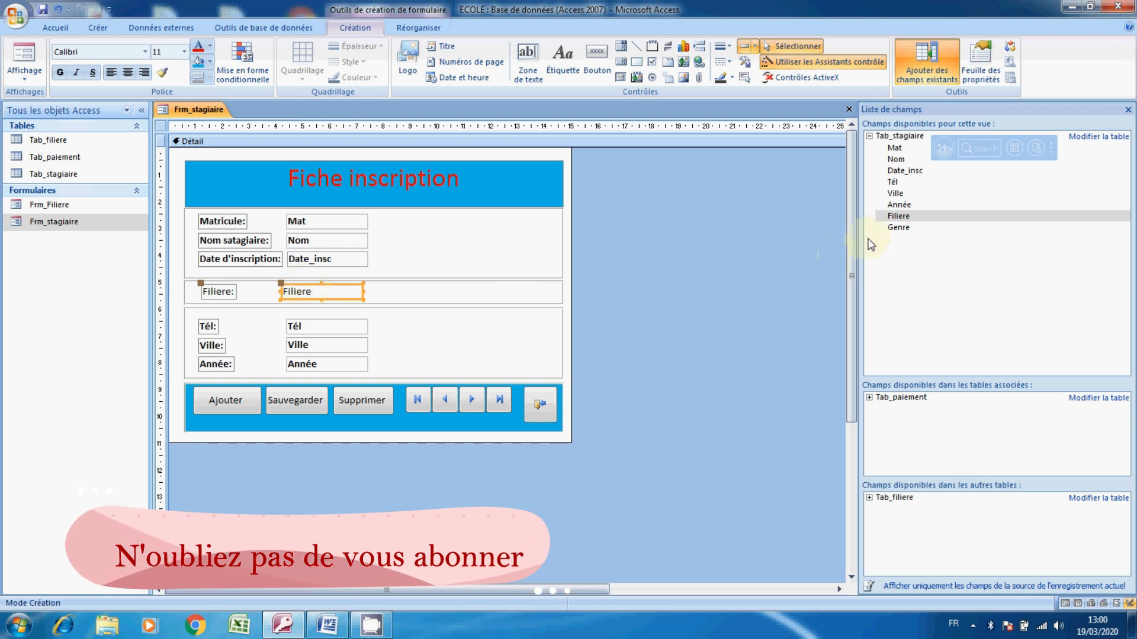
pyautogui.click(890, 226)
pyautogui.moveTo(890, 226); pyautogui.dragTo(443, 287)
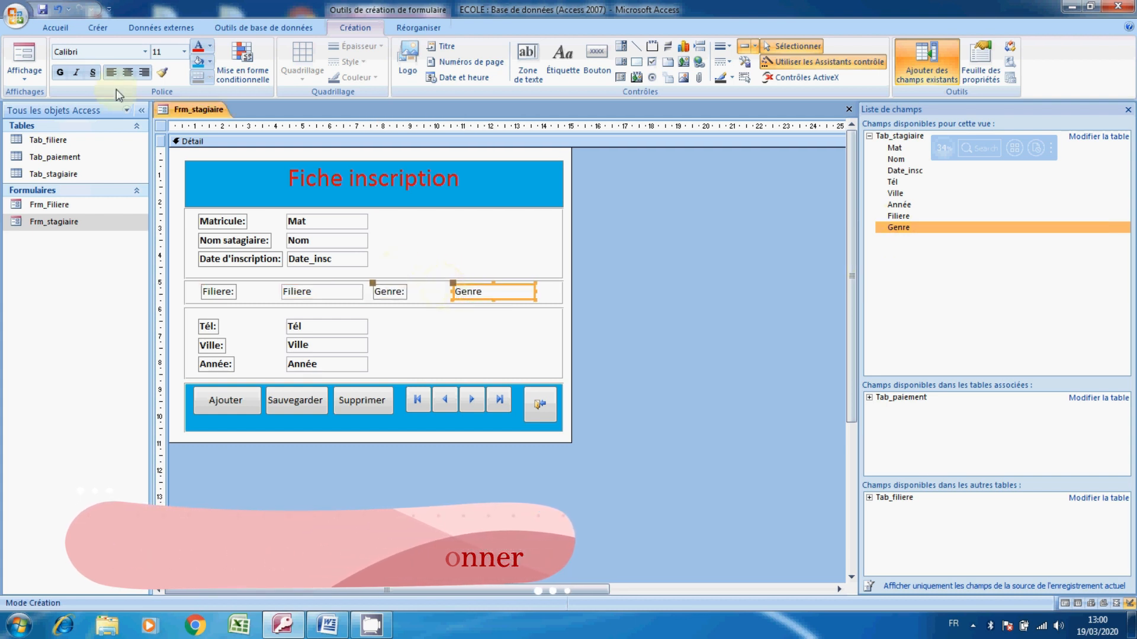
# Make the Genre and Filiere labels and fields bold, and close the form with its design changes saved.
pyautogui.click(60, 72)
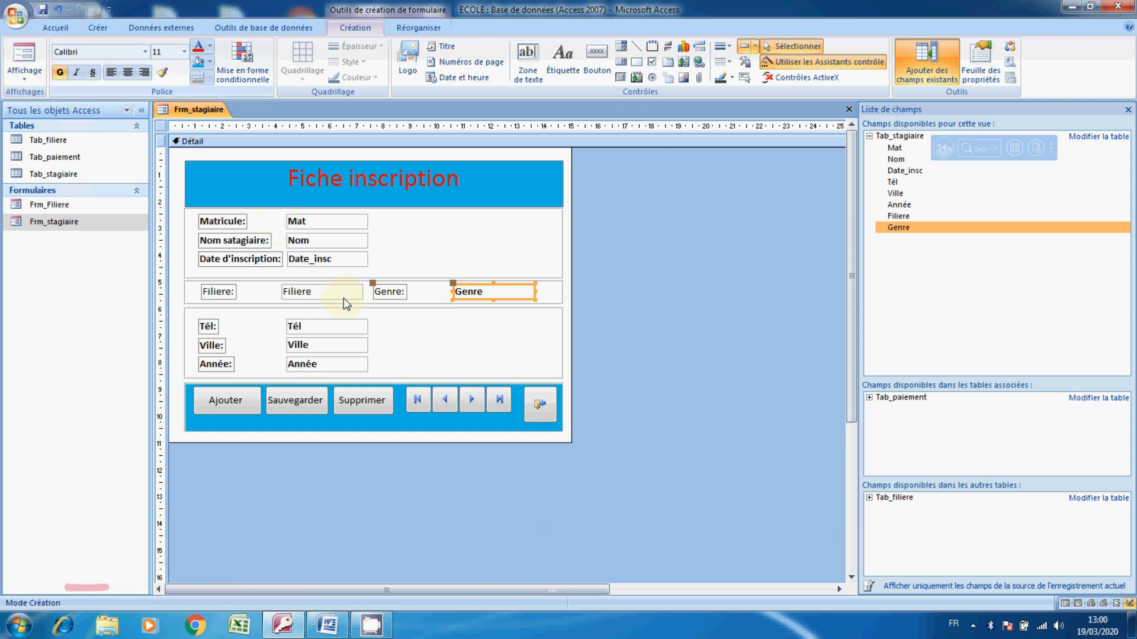
pyautogui.click(382, 294)
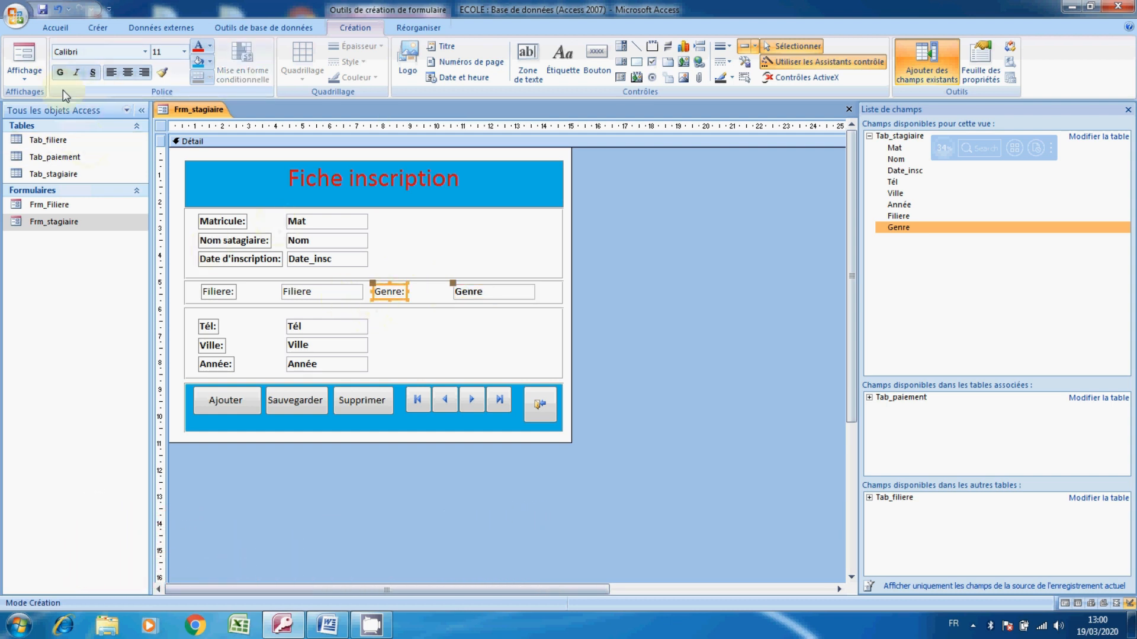
pyautogui.click(61, 72)
pyautogui.click(235, 293)
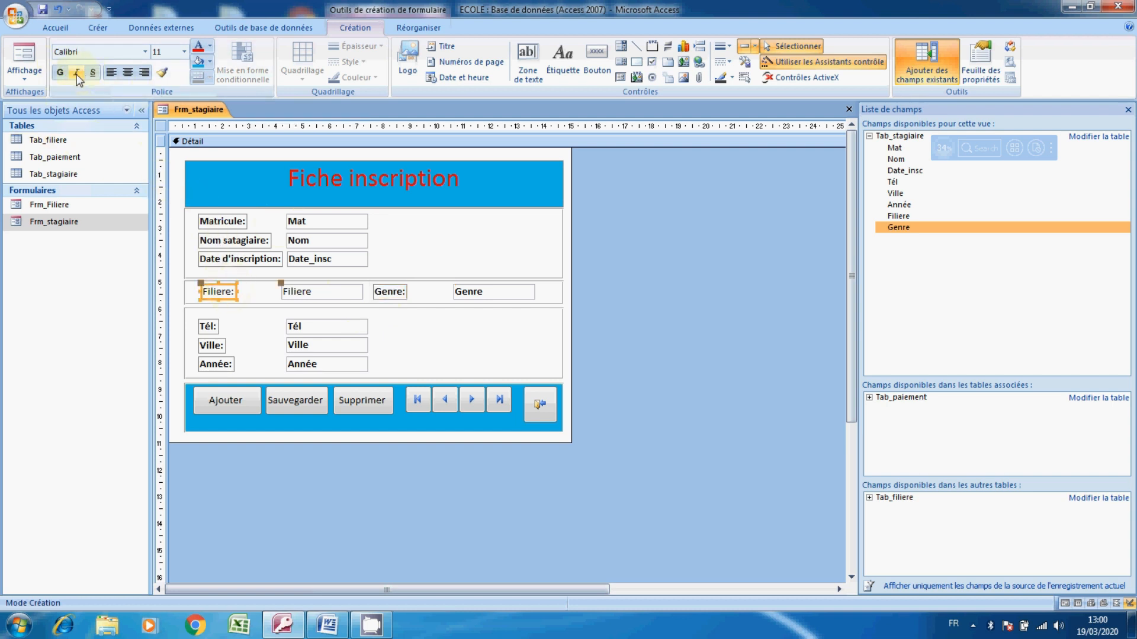
pyautogui.click(59, 74)
pyautogui.click(308, 290)
pyautogui.click(59, 72)
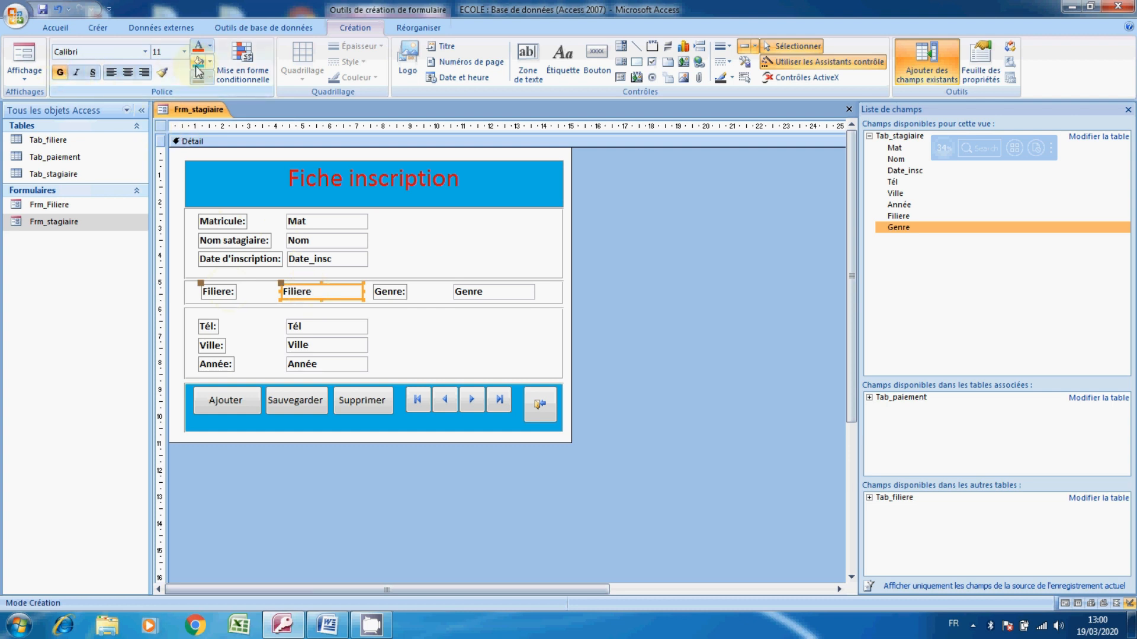
pyautogui.click(849, 110)
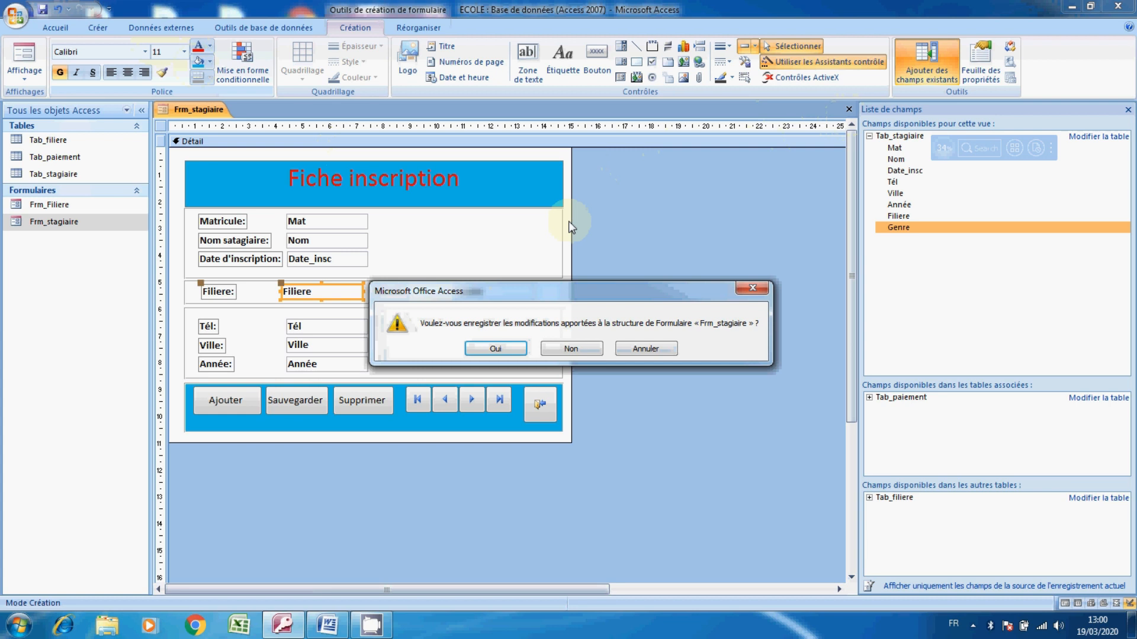
pyautogui.click(497, 348)
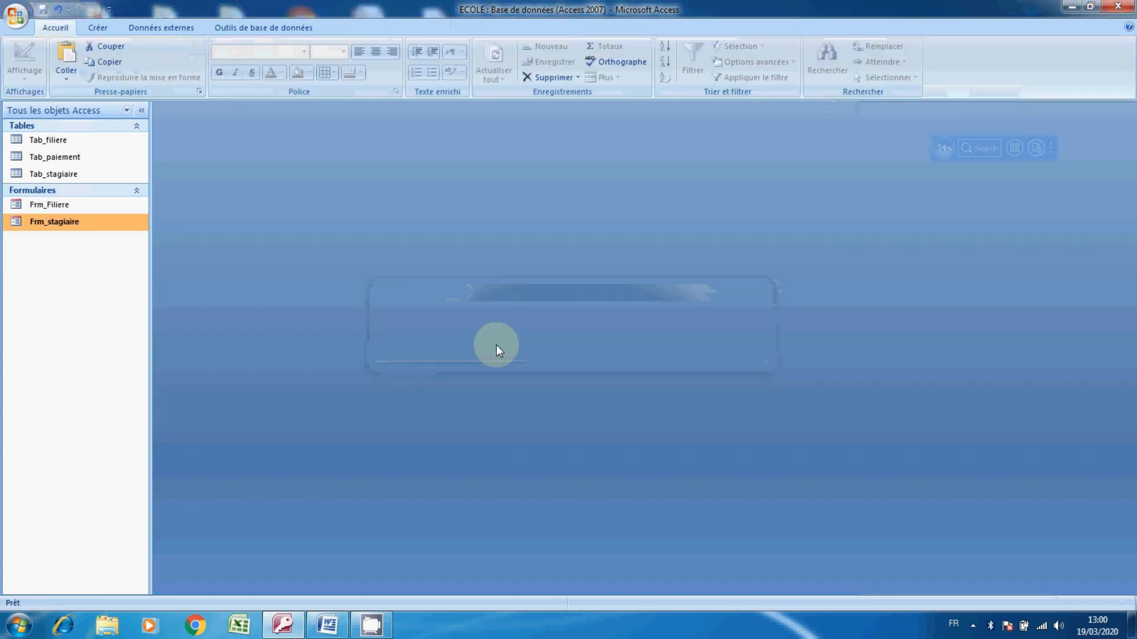
# View Frm_stagiaire in form view to check the added Filiere and Genre fields, and close it.
pyautogui.rightClick(91, 226)
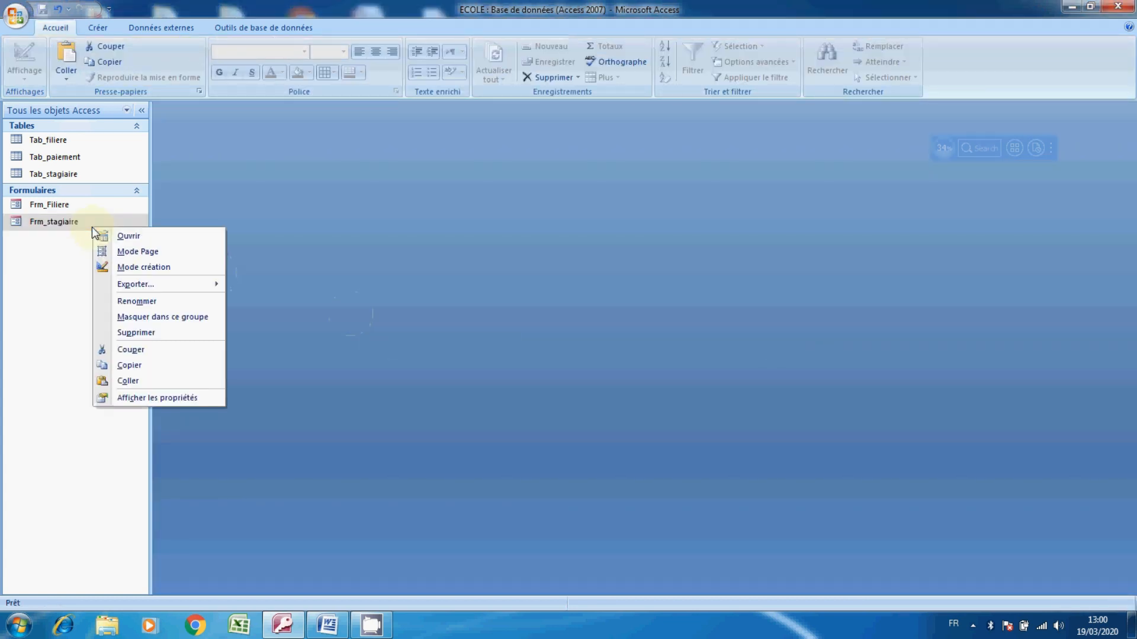
pyautogui.click(137, 235)
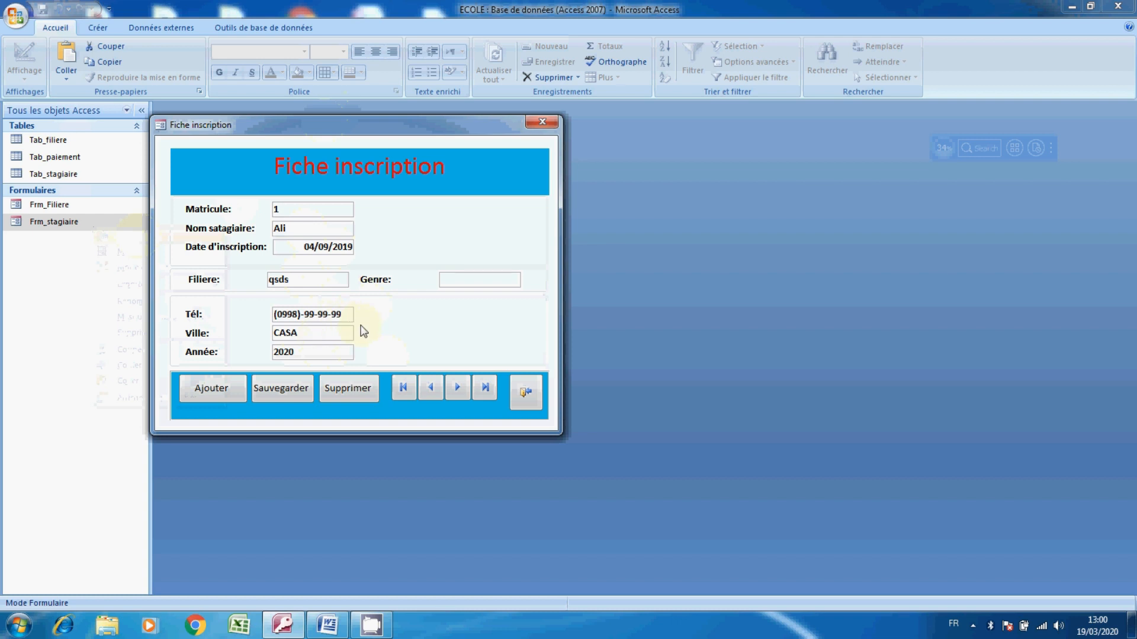
pyautogui.click(545, 121)
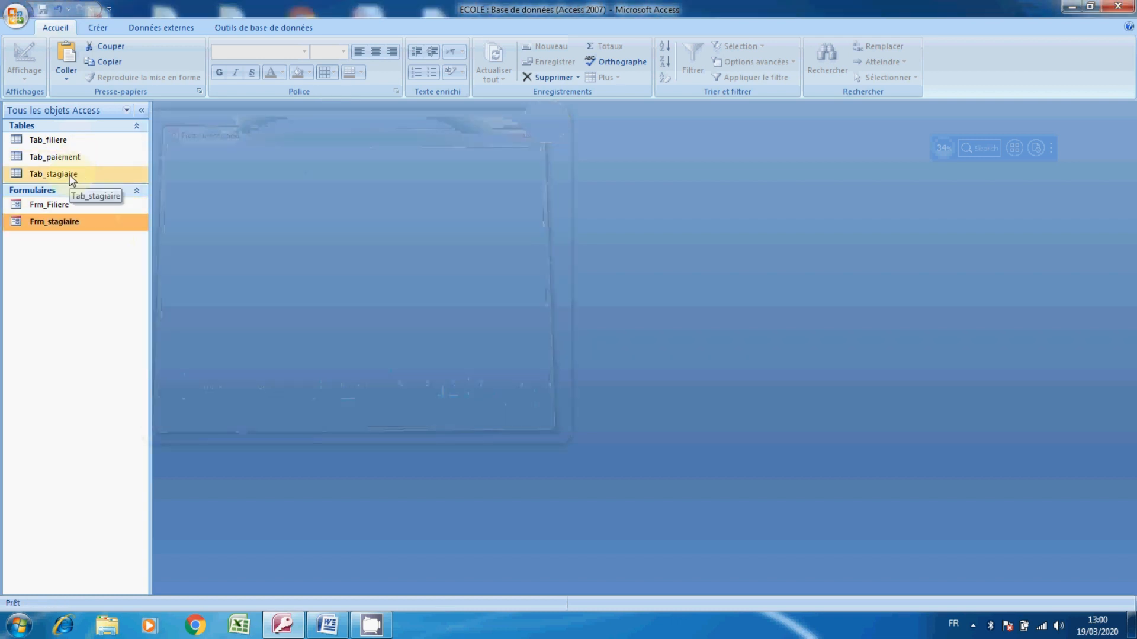
# Delete all records from the Tab_stagiaire table and close the table.
pyautogui.doubleClick(70, 177)
pyautogui.moveTo(161, 139); pyautogui.dragTo(175, 210)
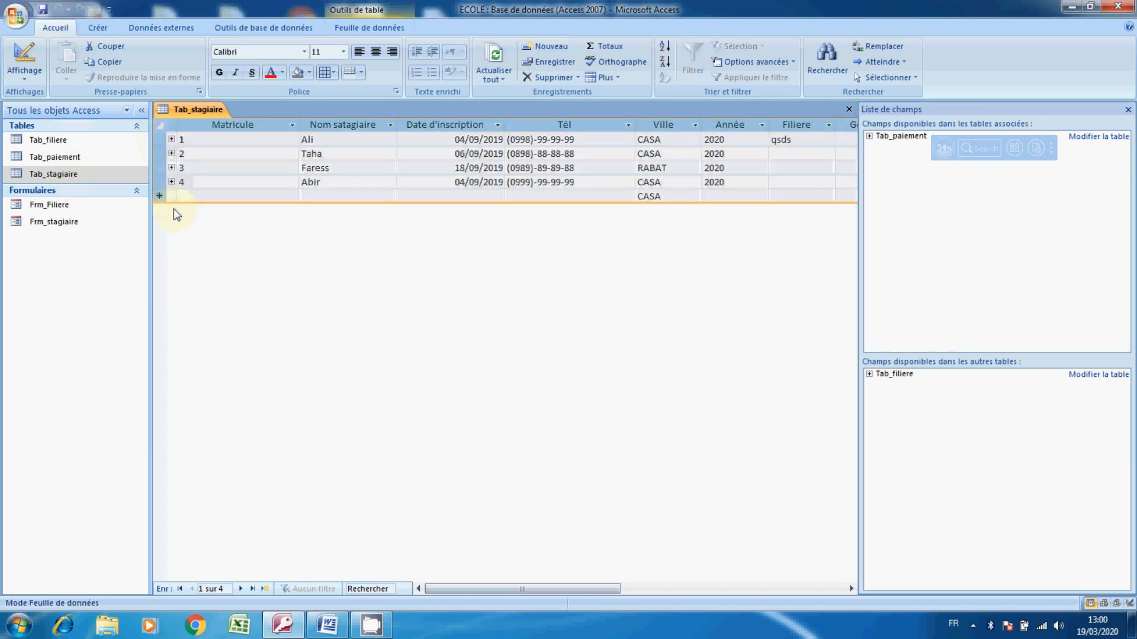
pyautogui.press('Delete')
pyautogui.click(504, 353)
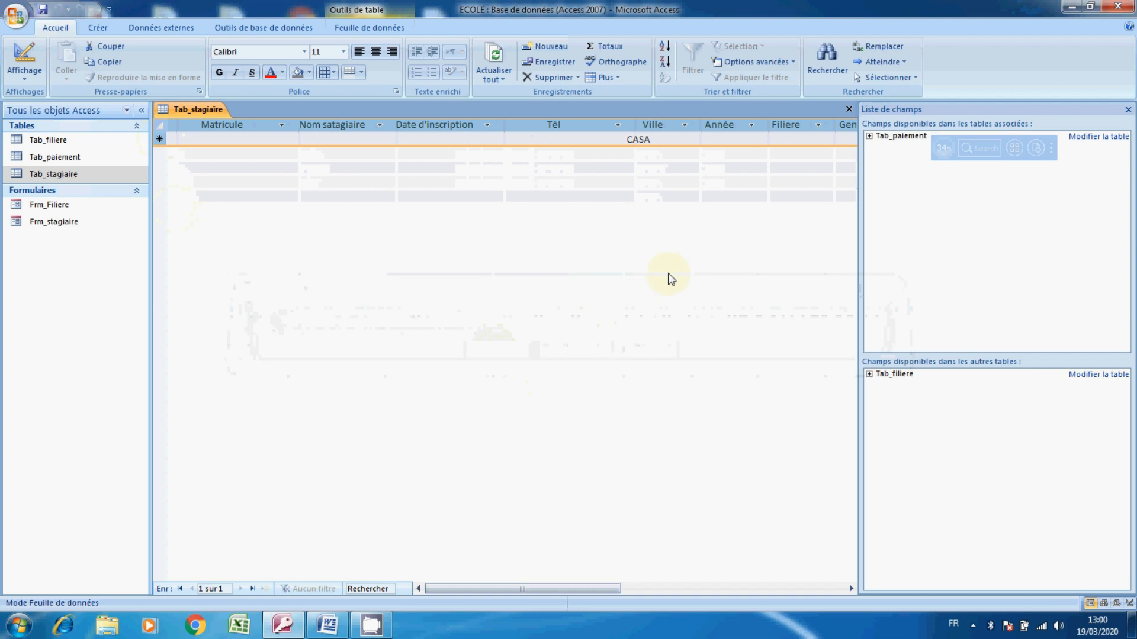
pyautogui.click(848, 109)
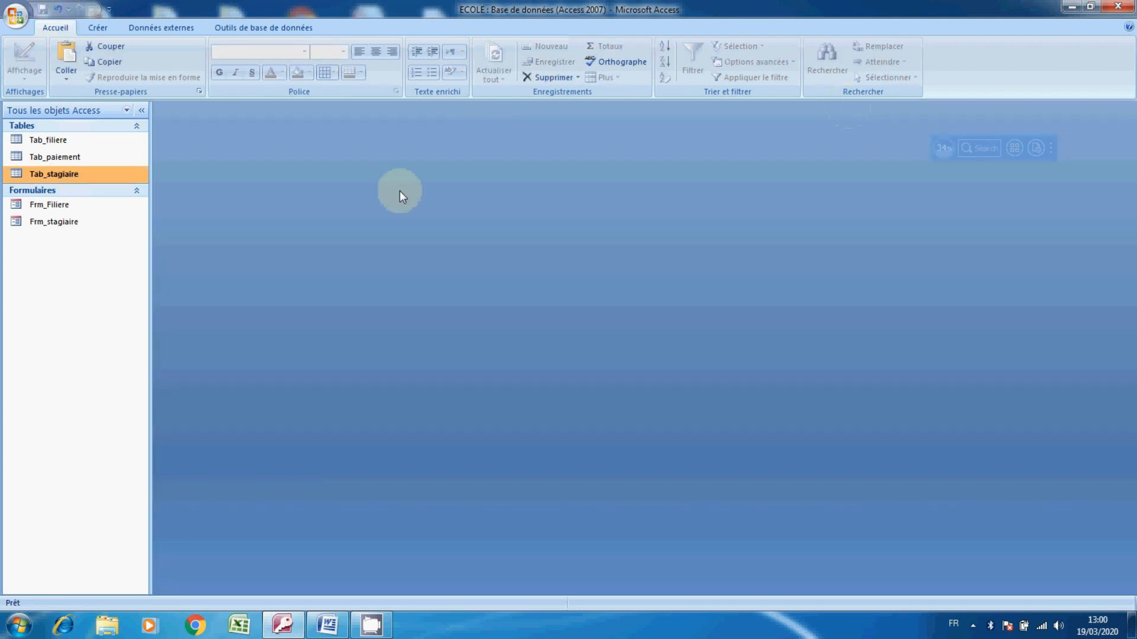
# Open Frm_stagiaire and enter the matricule and the trainee's name in the blank record.
pyautogui.click(60, 224)
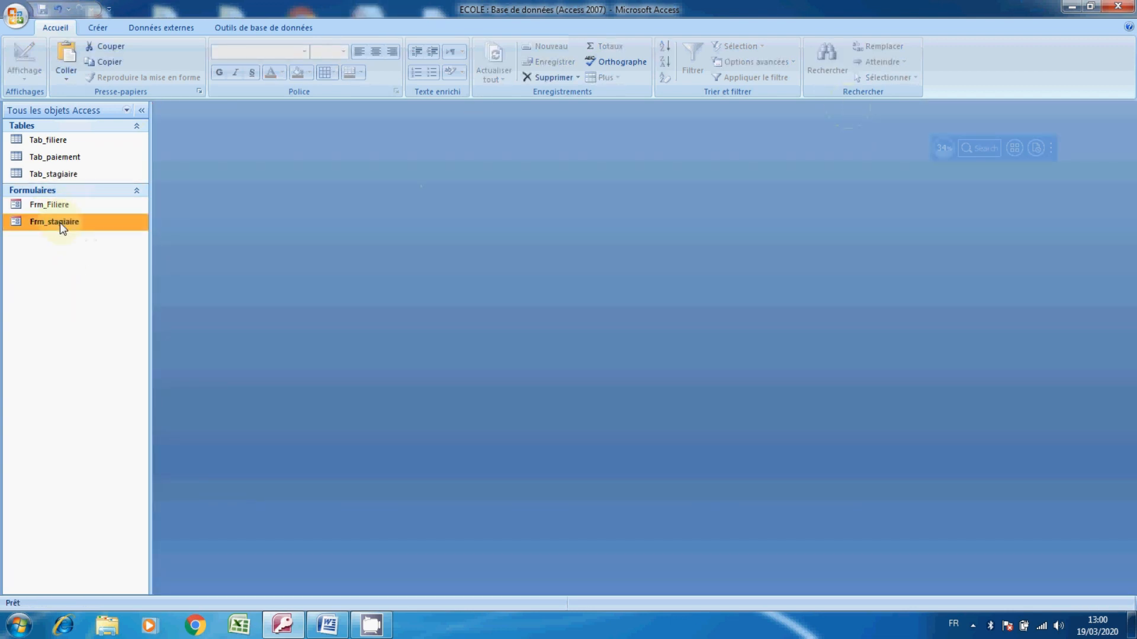
pyautogui.rightClick(60, 223)
pyautogui.click(91, 231)
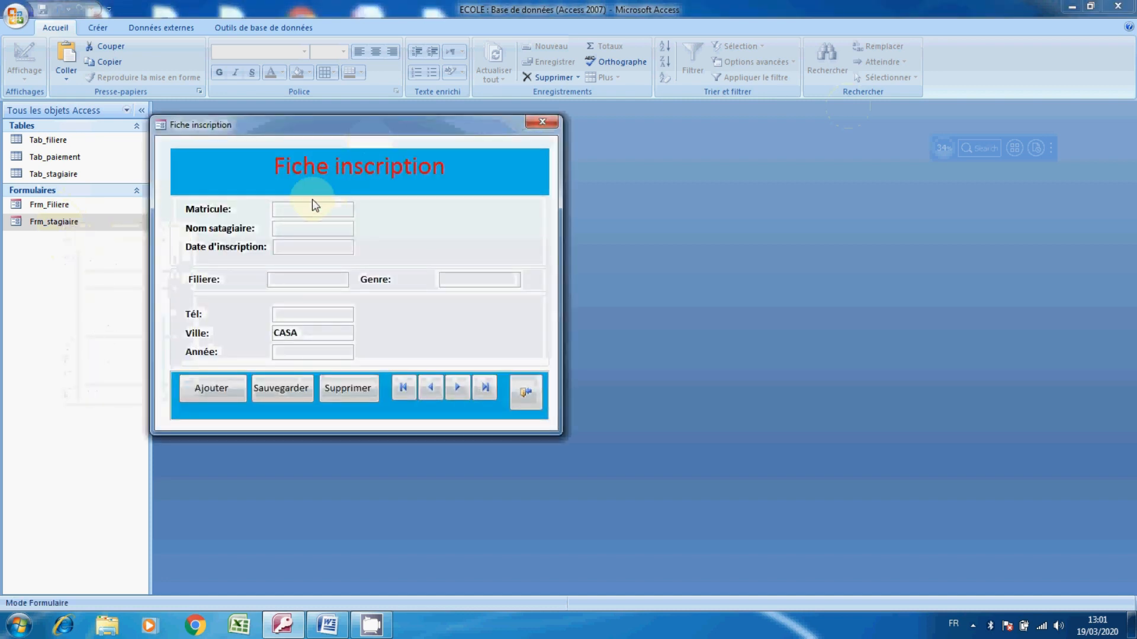
pyautogui.write('&')
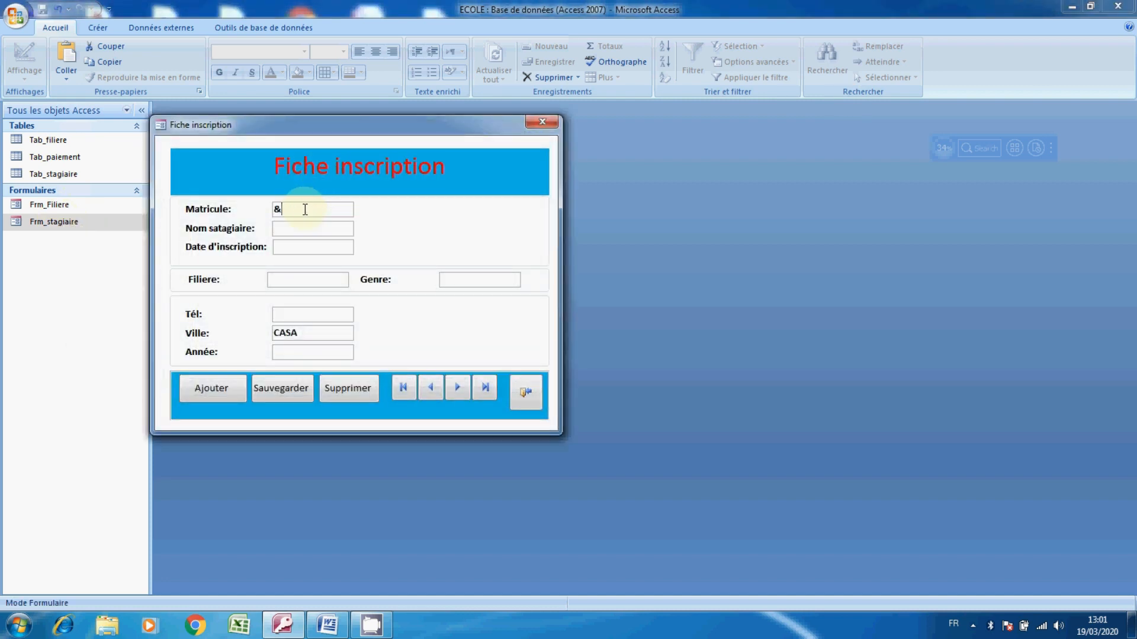
pyautogui.press('capslock')
pyautogui.write('1')
pyautogui.click(291, 231)
pyautogui.click(278, 228)
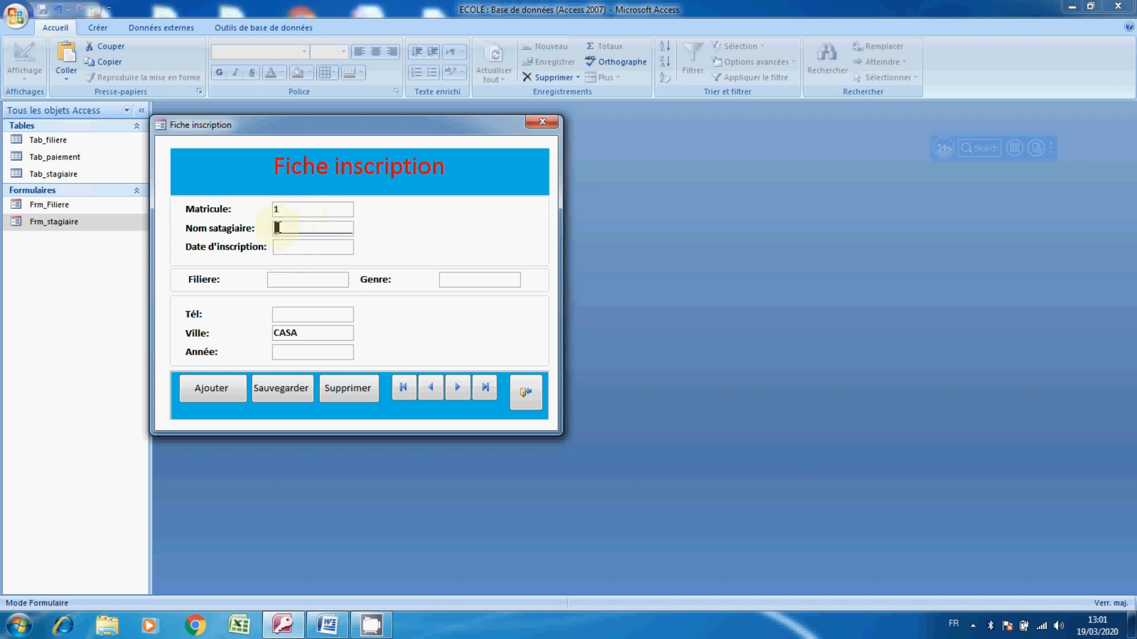
pyautogui.write('Ali')
# Try to set the record's registration date to 01/03/2020 and move on to the Filiere field.
pyautogui.click(279, 245)
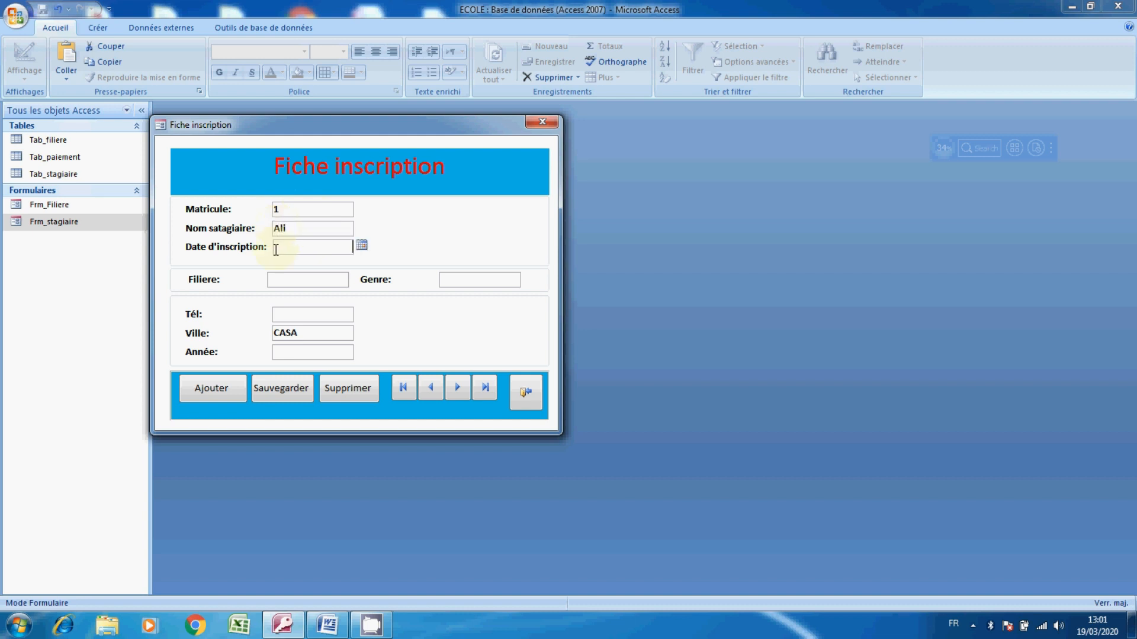
pyautogui.click(362, 246)
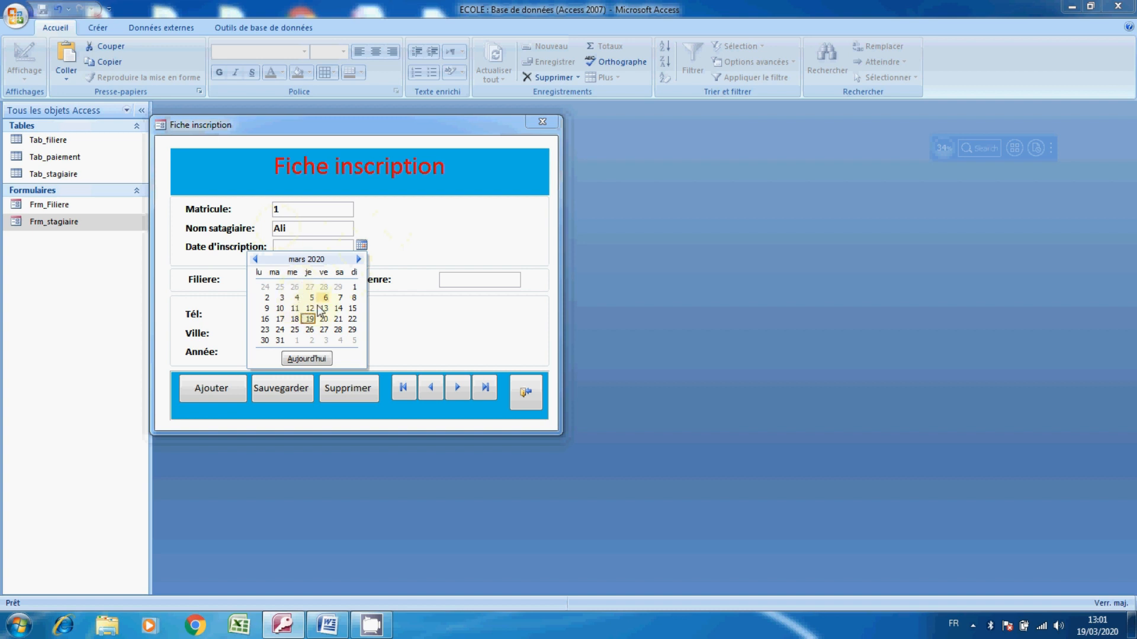
pyautogui.click(352, 289)
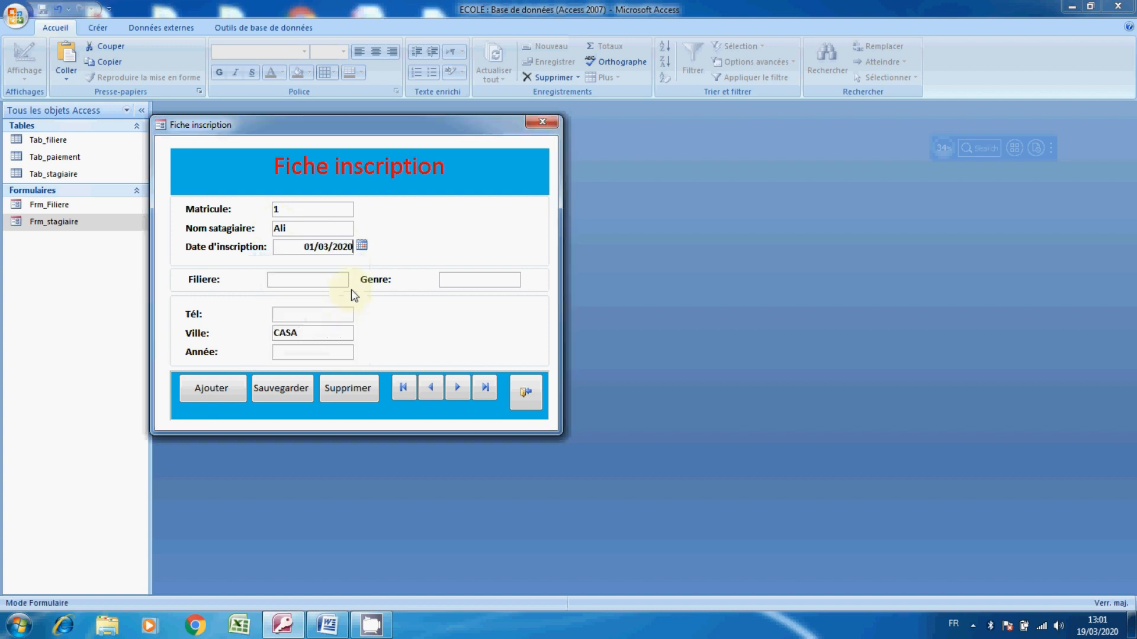
pyautogui.click(312, 283)
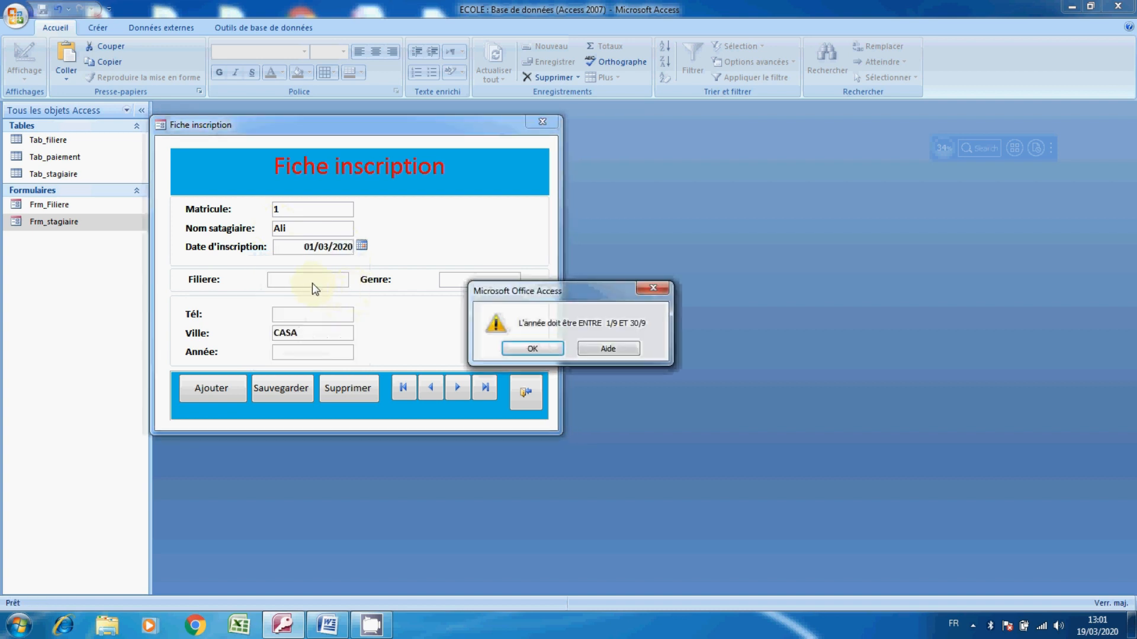
pyautogui.click(529, 349)
# Try to use 19/03/2020 as the registration date and move on to the Filiere field.
pyautogui.click(362, 246)
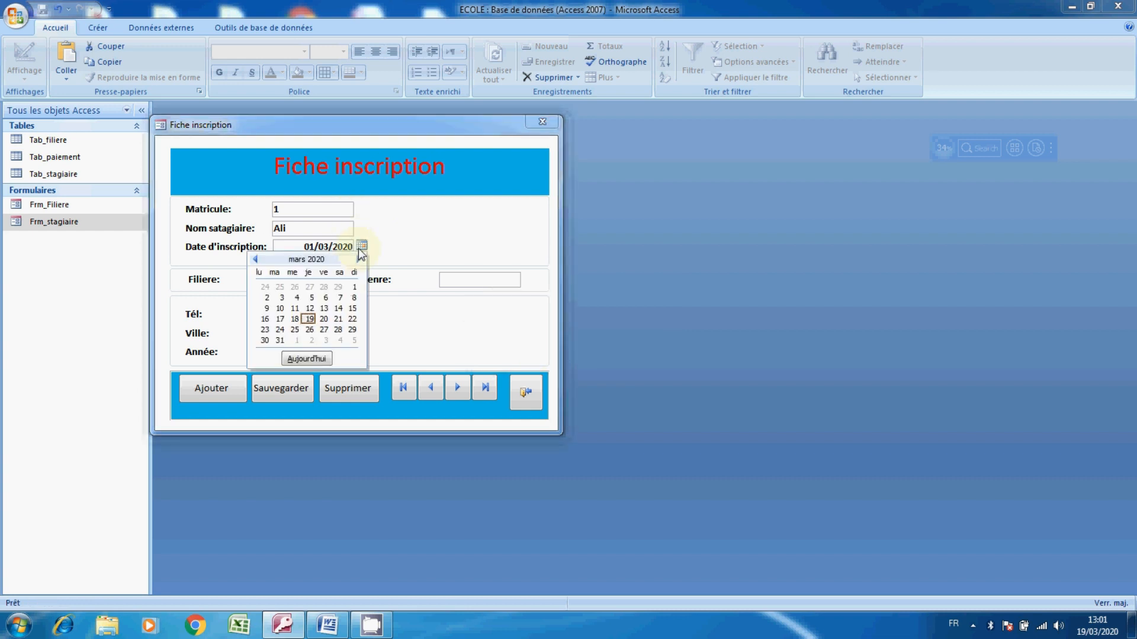
pyautogui.click(311, 319)
pyautogui.click(330, 280)
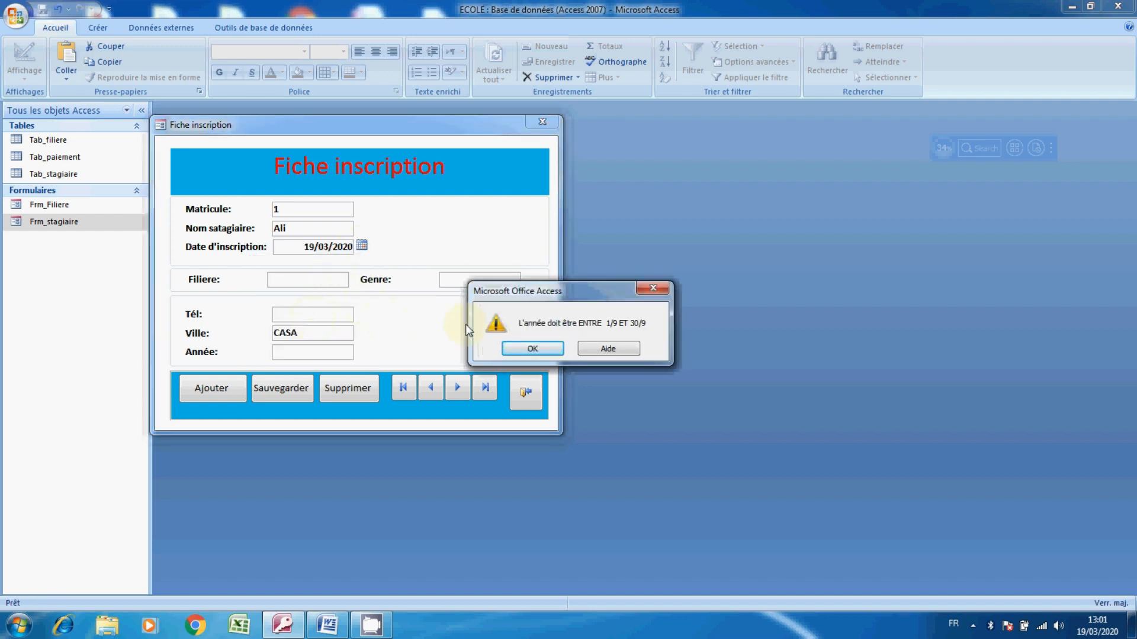
pyautogui.click(522, 350)
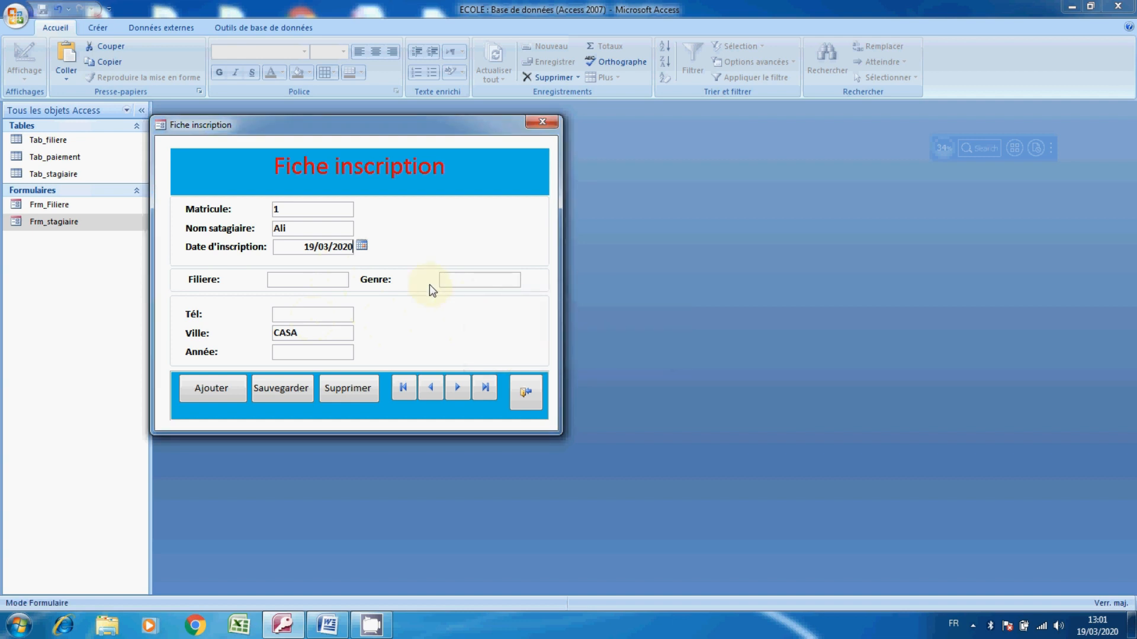
# Close the registration form and discard the unsaved trainee record.
pyautogui.click(362, 245)
pyautogui.click(255, 259)
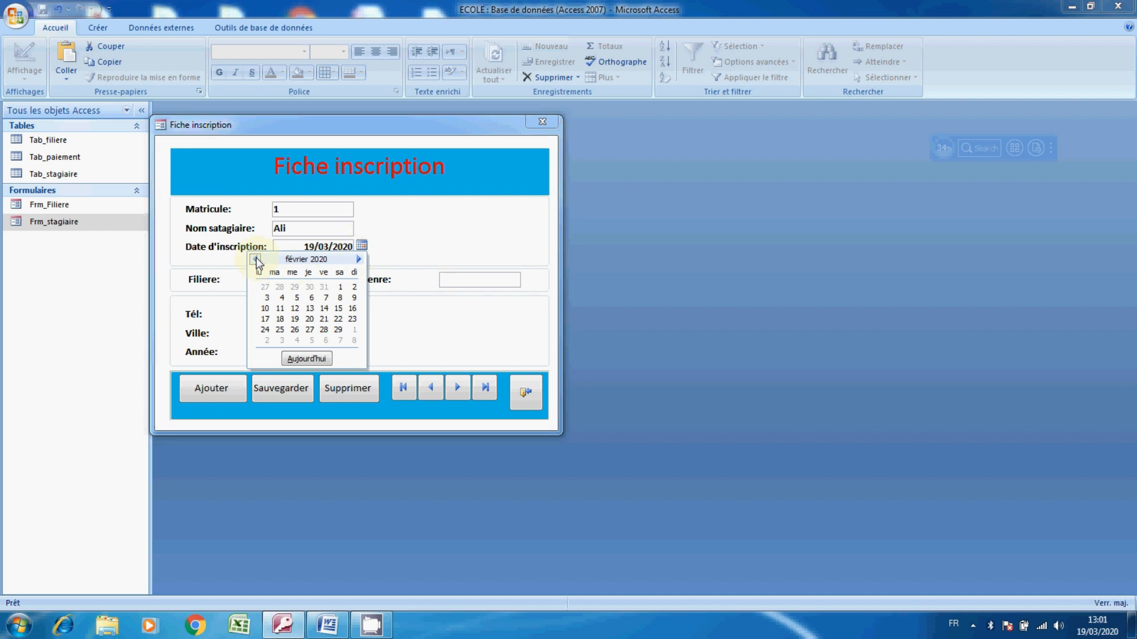
pyautogui.click(38, 139)
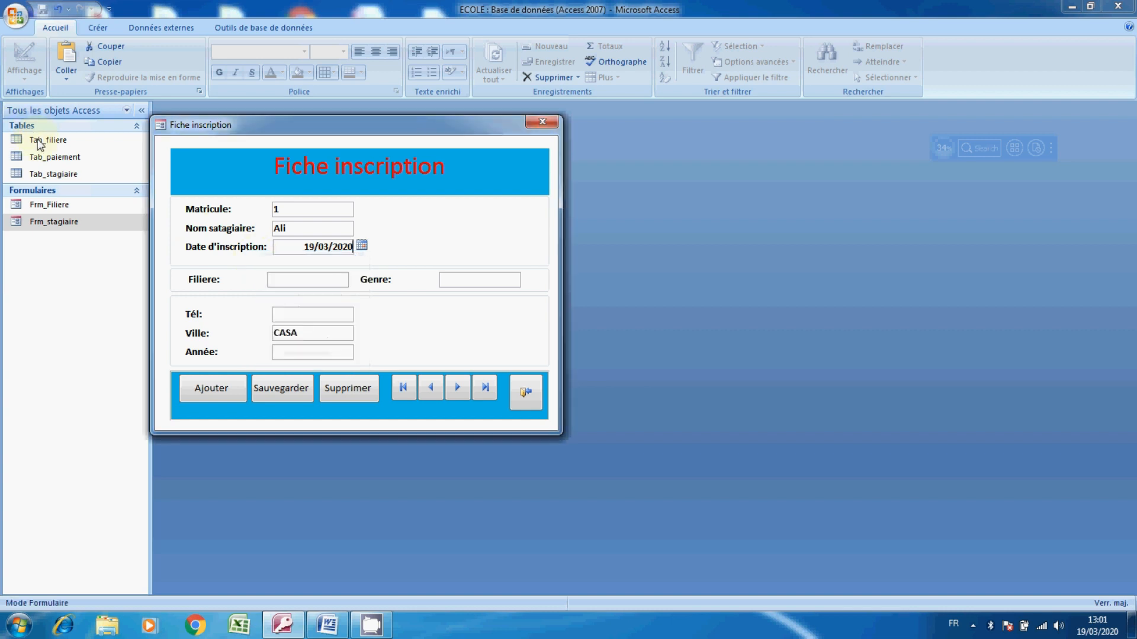
pyautogui.click(545, 121)
pyautogui.click(535, 348)
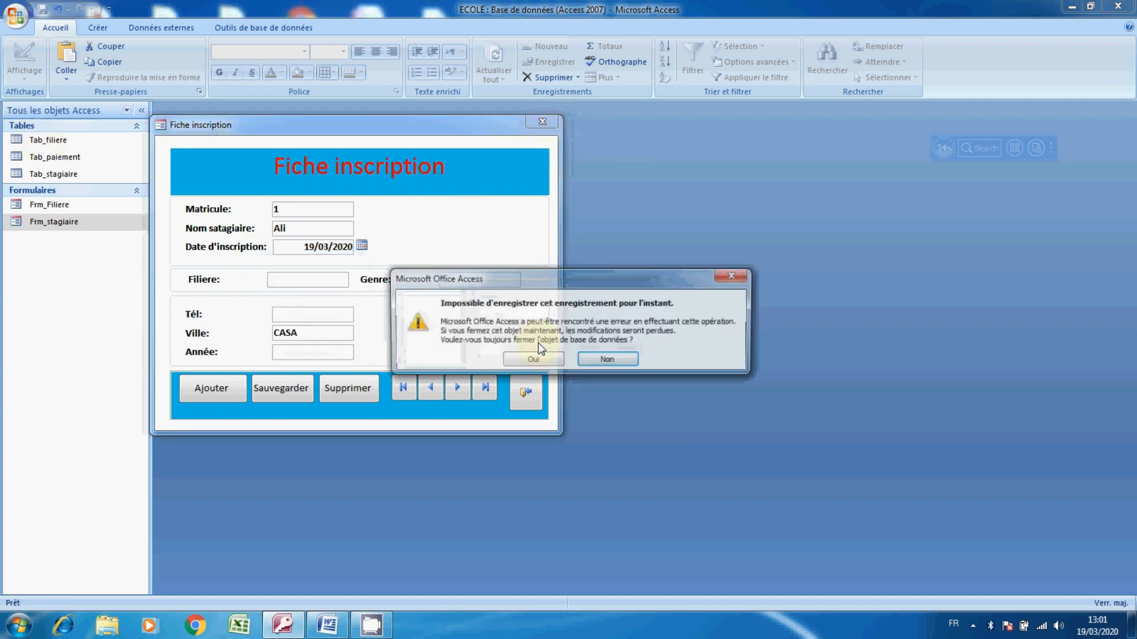
pyautogui.click(531, 361)
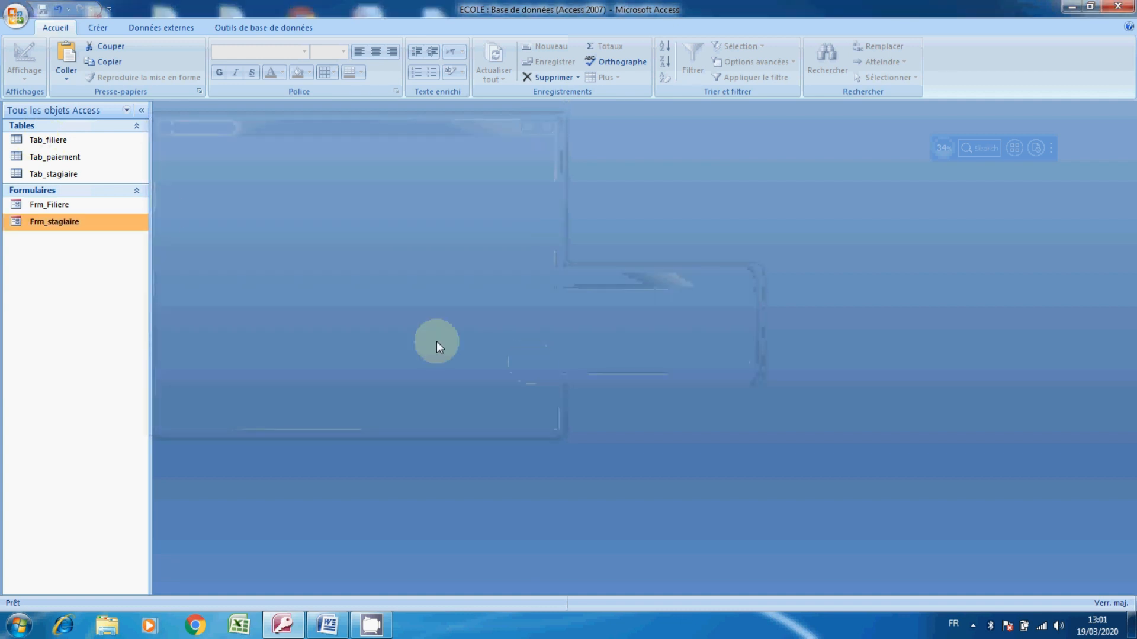
# View the structure of the Tab_filiere table in design view and close it.
pyautogui.click(73, 138)
pyautogui.rightClick(74, 139)
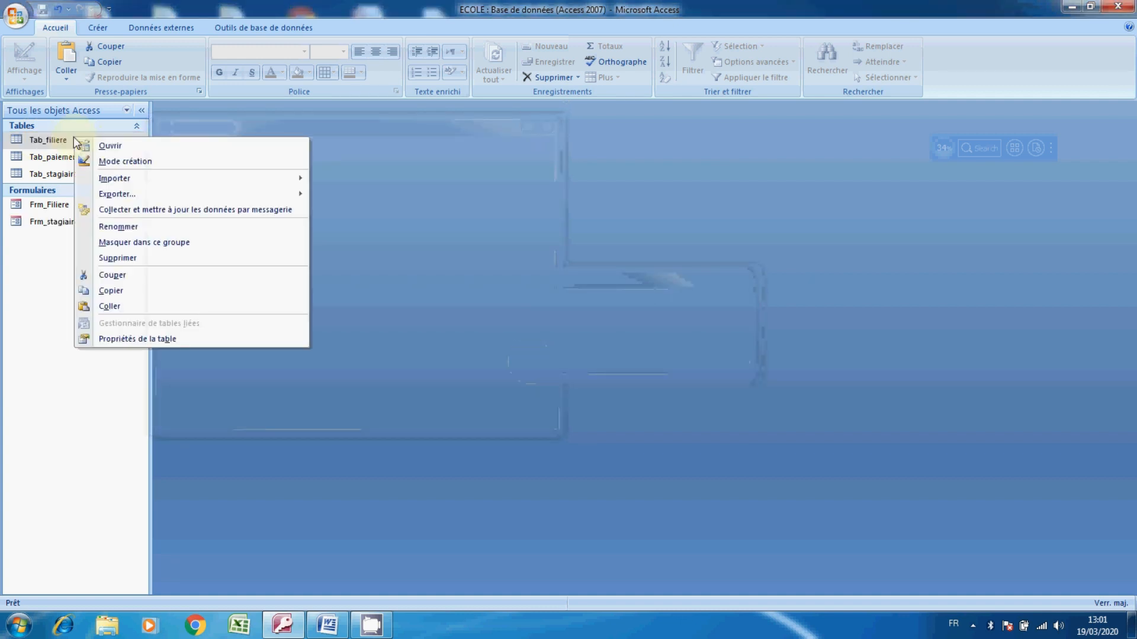
pyautogui.click(122, 161)
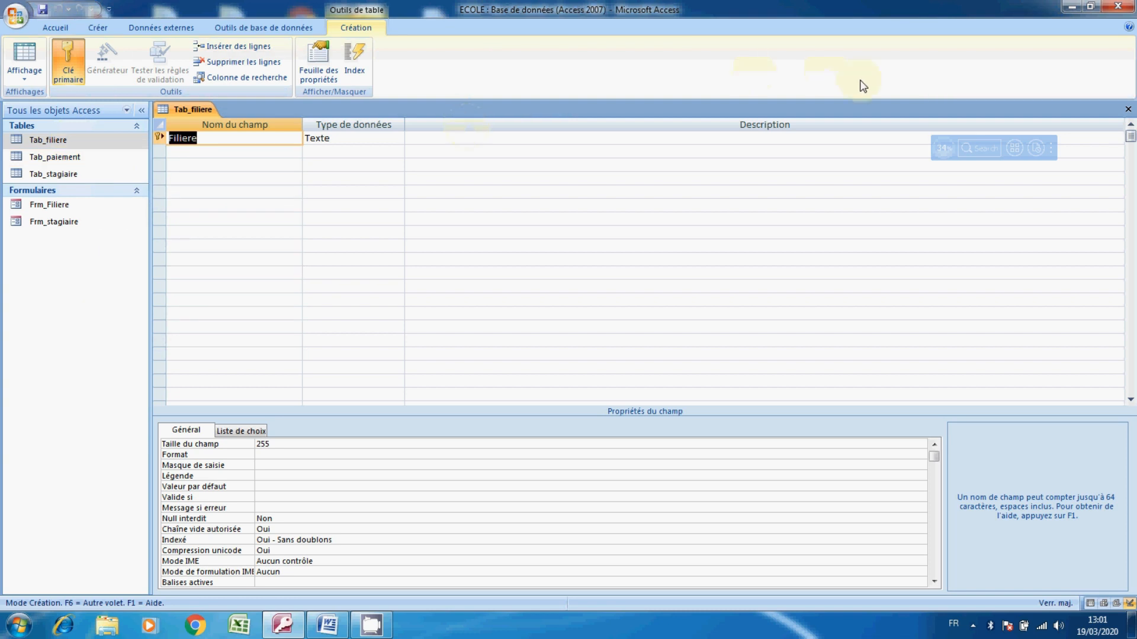
pyautogui.click(1126, 109)
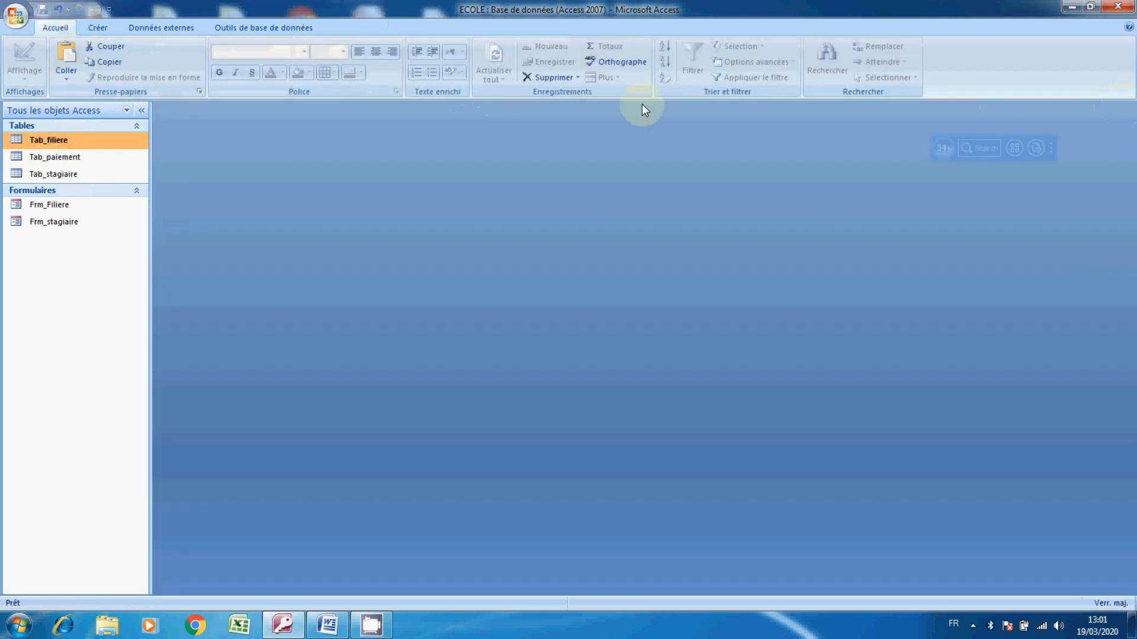
# Open the Tab_stagiaire table in design view and clear the validation rule of the Date_insc field.
pyautogui.click(119, 174)
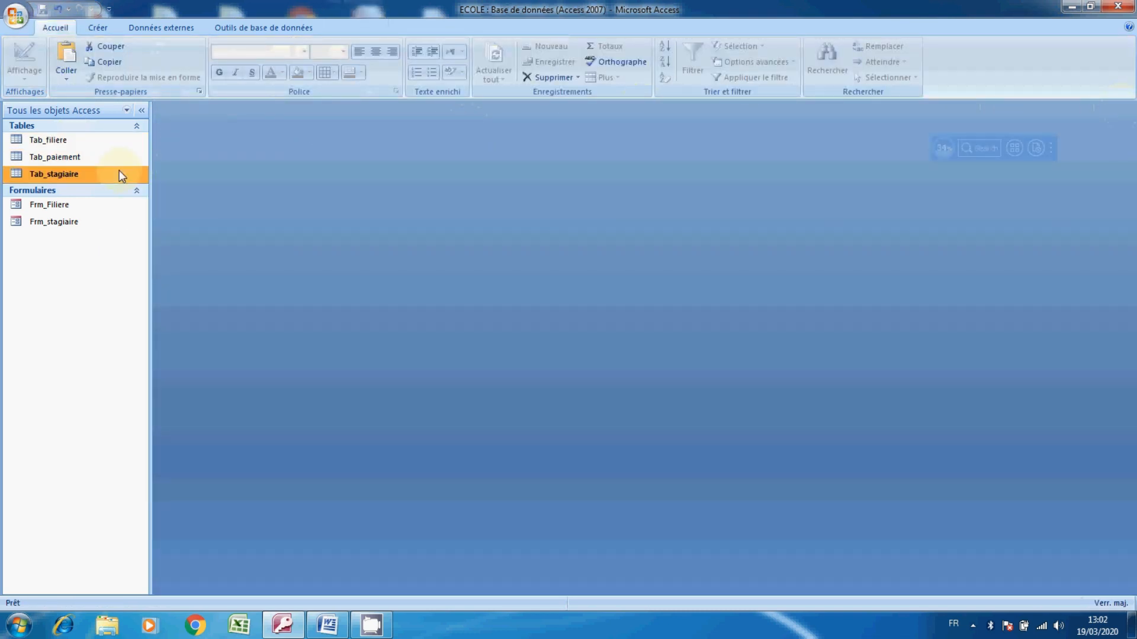
pyautogui.rightClick(119, 173)
pyautogui.click(159, 190)
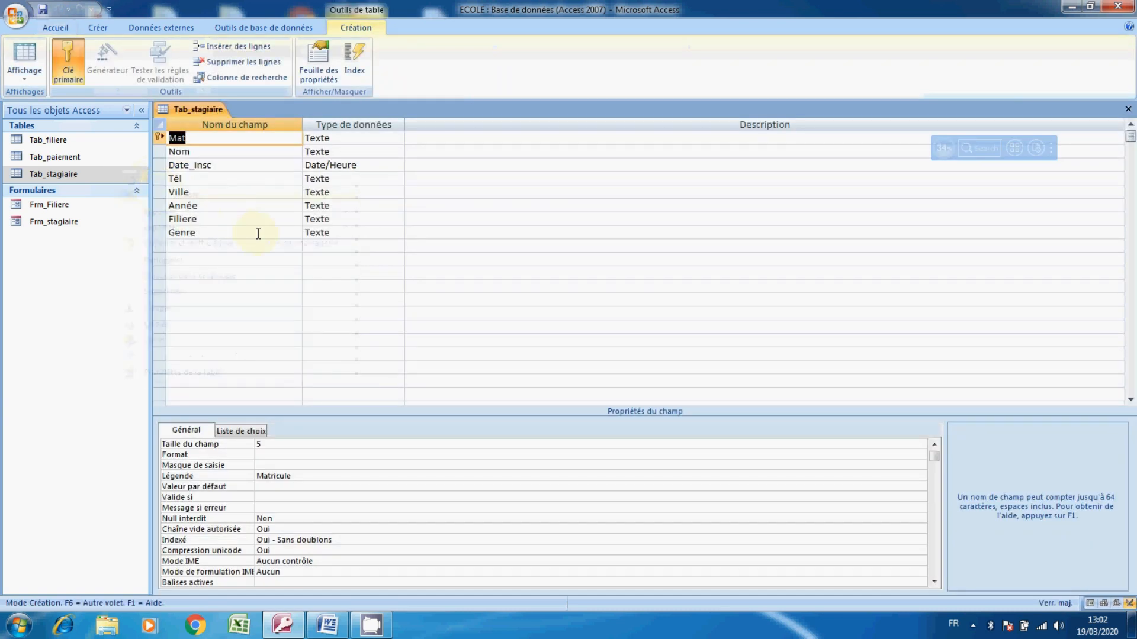
pyautogui.click(220, 164)
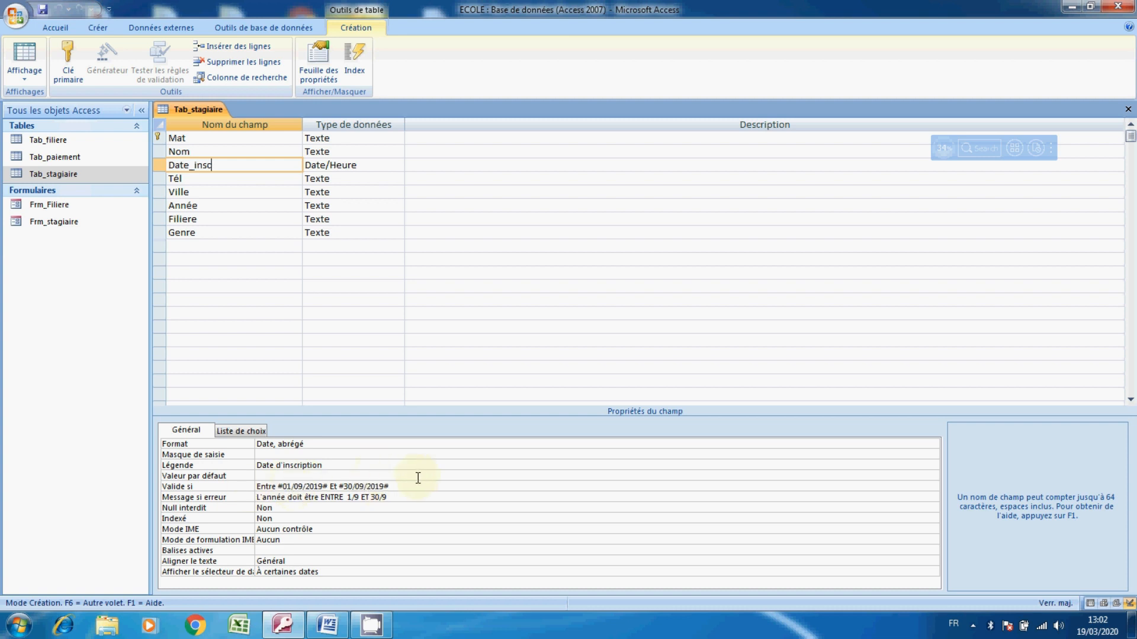
pyautogui.click(394, 499)
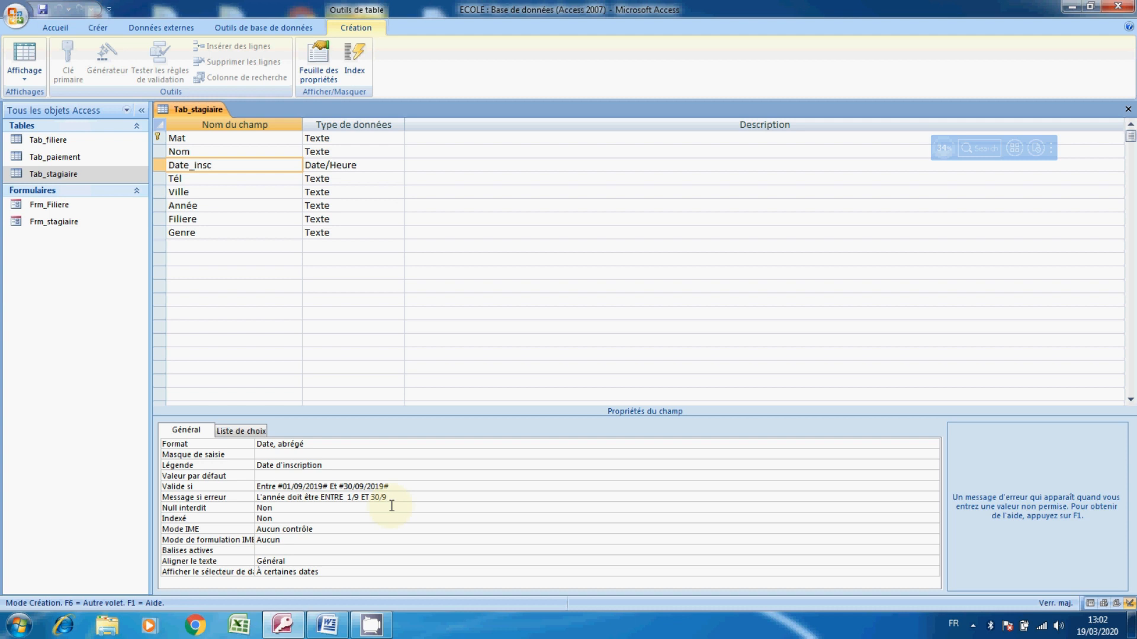
pyautogui.click(395, 487)
pyautogui.press('BackSpace')
pyautogui.press('BackSpace')
pyautogui.press('BackSpace')
pyautogui.press('BackSpace')
pyautogui.press('BackSpace')
pyautogui.press('BackSpace')
pyautogui.press('BackSpace')
pyautogui.press('BackSpace')
pyautogui.press('BackSpace')
pyautogui.press('BackSpace')
pyautogui.press('BackSpace')
pyautogui.press('BackSpace')
pyautogui.press('BackSpace')
pyautogui.press('BackSpace')
pyautogui.press('BackSpace')
pyautogui.press('BackSpace')
pyautogui.press('BackSpace')
pyautogui.press('BackSpace')
pyautogui.press('BackSpace')
pyautogui.press('BackSpace')
pyautogui.press('BackSpace')
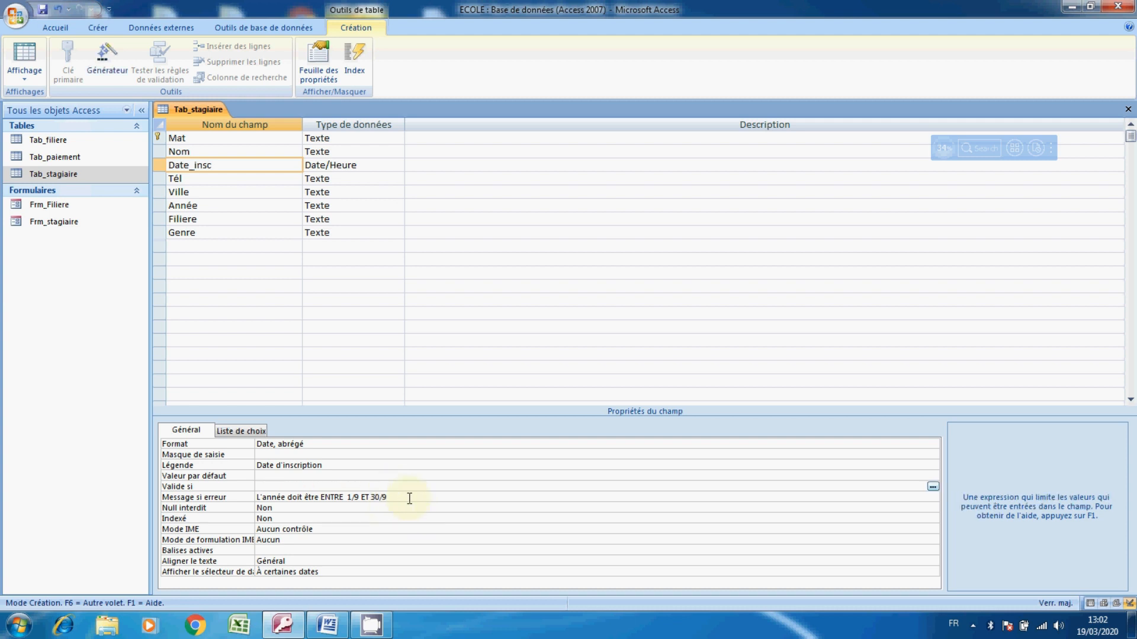
# Clear the Date_insc field's validation error message, then close Tab_stagiaire and save its structure changes.
pyautogui.click(408, 500)
pyautogui.press('BackSpace')
pyautogui.press('BackSpace')
pyautogui.press('BackSpace')
pyautogui.press('BackSpace')
pyautogui.press('BackSpace')
pyautogui.press('BackSpace')
pyautogui.press('BackSpace')
pyautogui.press('BackSpace')
pyautogui.press('BackSpace')
pyautogui.press('BackSpace')
pyautogui.press('BackSpace')
pyautogui.press('BackSpace')
pyautogui.press('BackSpace')
pyautogui.press('BackSpace')
pyautogui.press('BackSpace')
pyautogui.press('BackSpace')
pyautogui.press('BackSpace')
pyautogui.press('BackSpace')
pyautogui.press('BackSpace')
pyautogui.press('BackSpace')
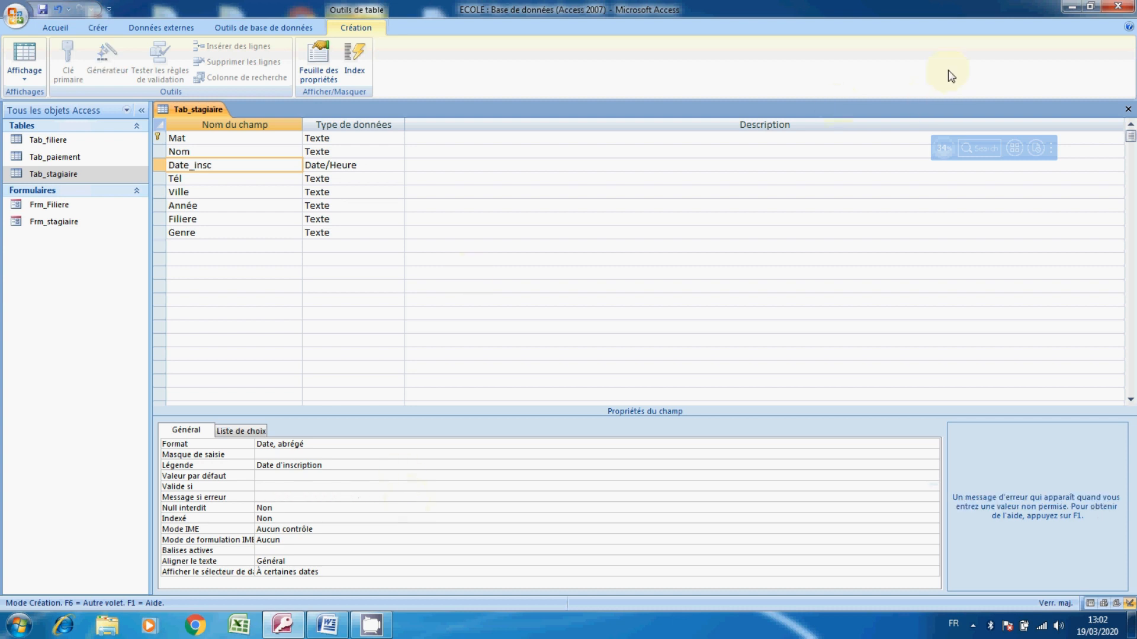
pyautogui.click(1128, 110)
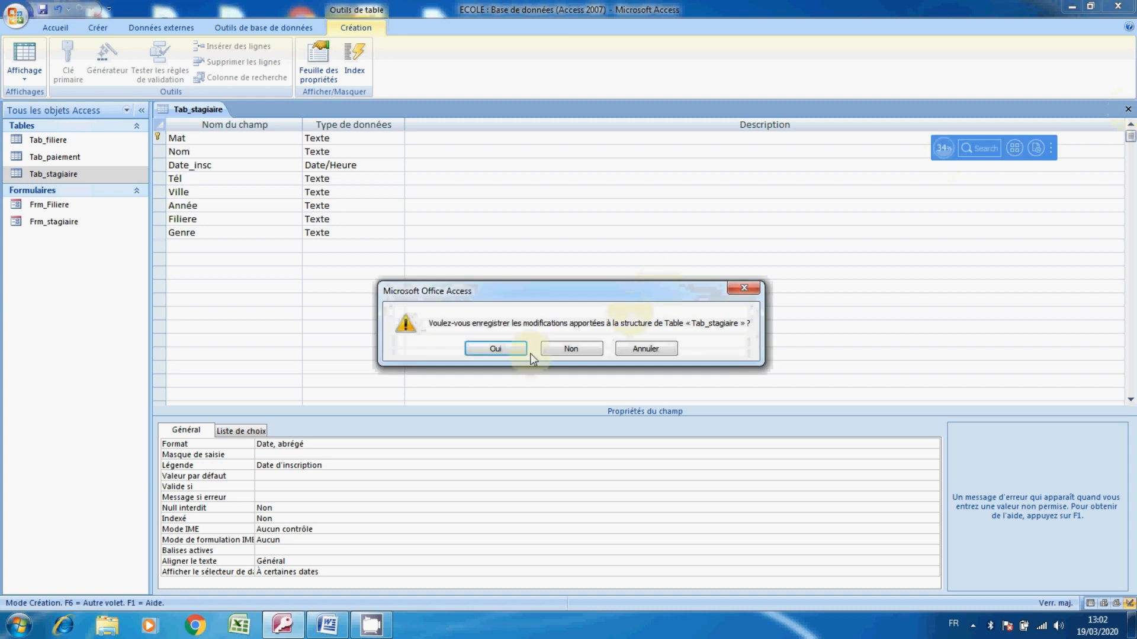
pyautogui.click(504, 348)
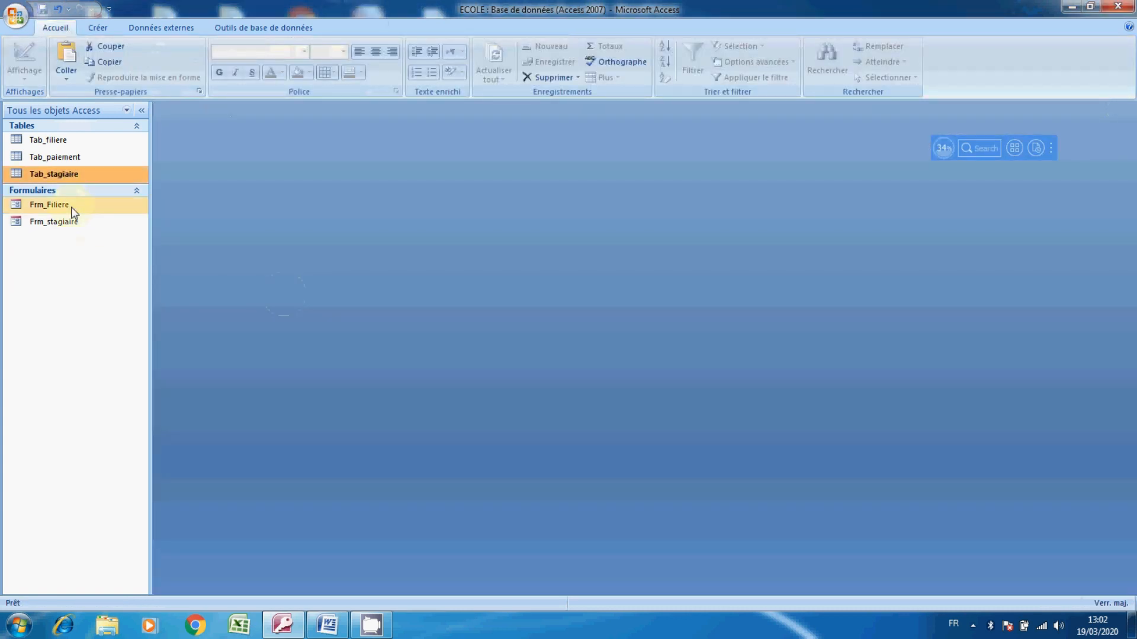
# In the Frm_stagiaire form's design, delete the Date_insc control and insert the Date_insc field again below Nom.
pyautogui.click(71, 206)
pyautogui.click(75, 223)
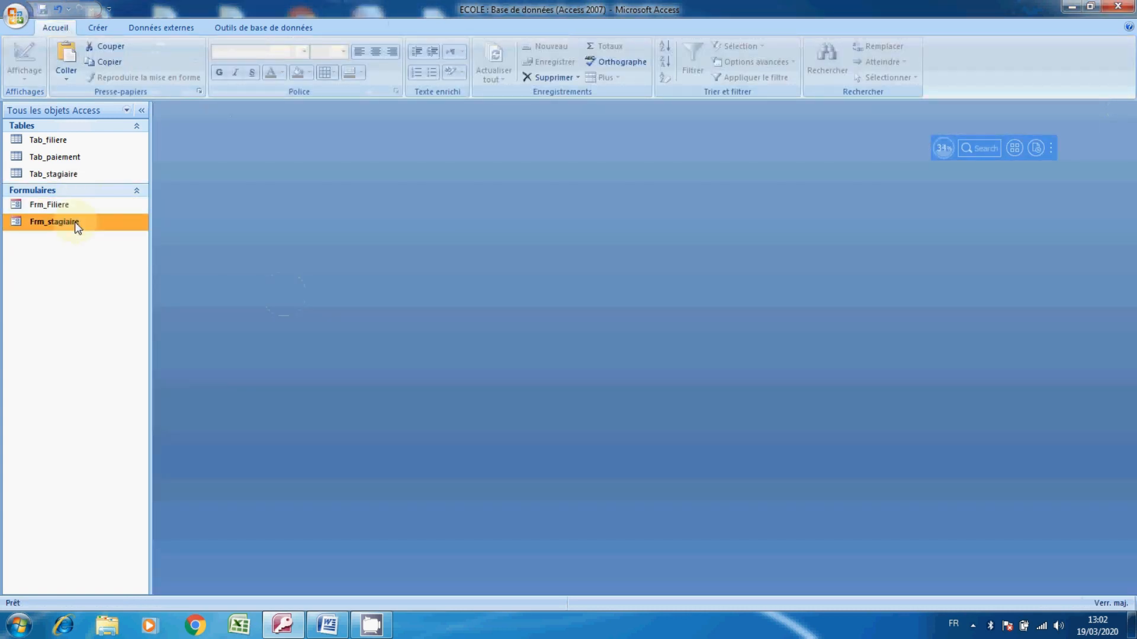
pyautogui.rightClick(75, 225)
pyautogui.click(106, 260)
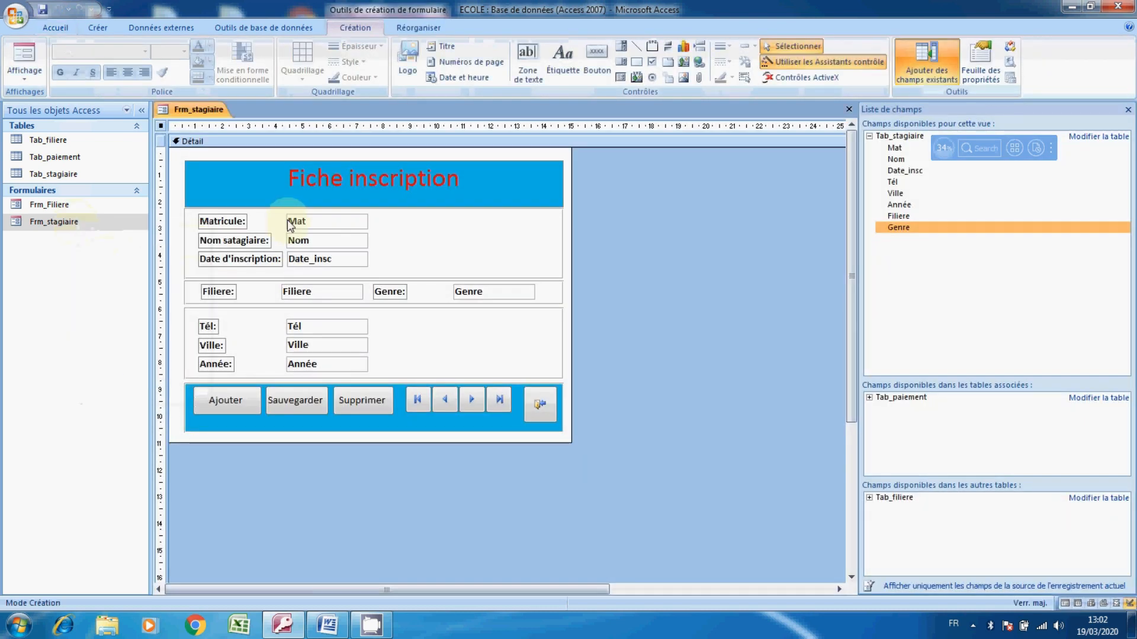
pyautogui.click(328, 260)
pyautogui.press('Delete')
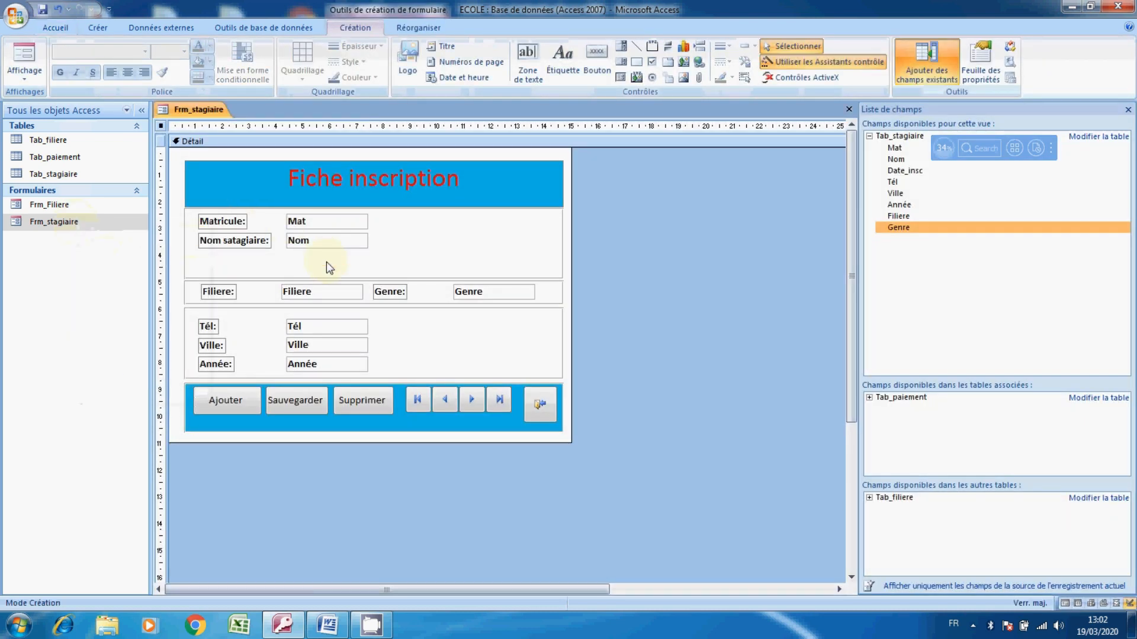
pyautogui.click(900, 172)
pyautogui.moveTo(900, 180); pyautogui.dragTo(288, 253)
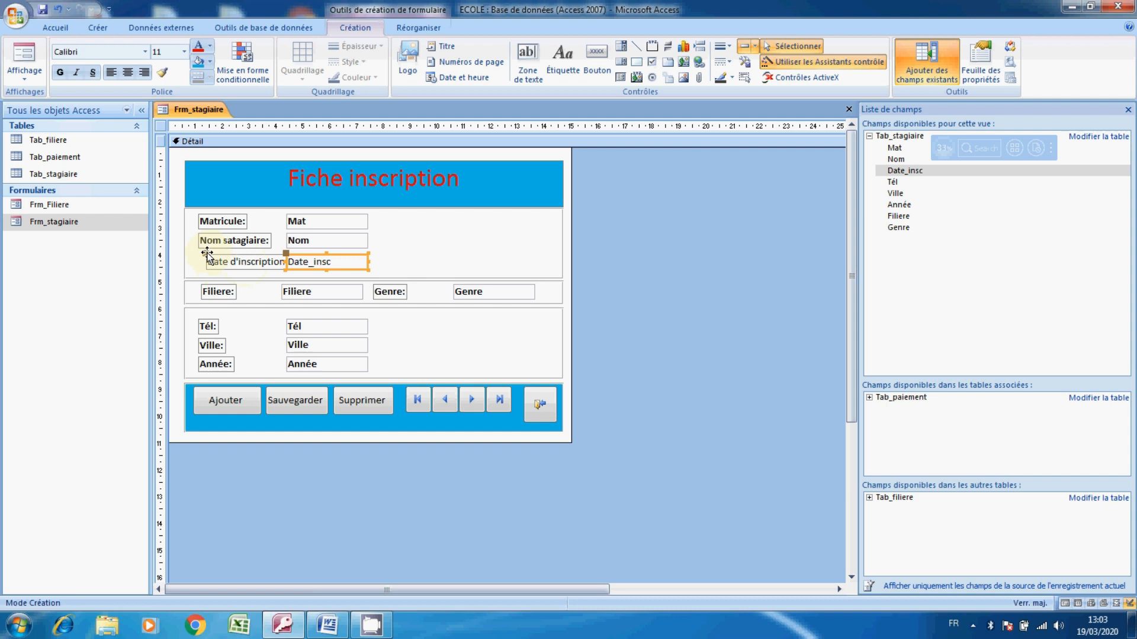
# Align the Date d'inscription label with the labels above, make it and its Date_insc box bold, and save and close the form.
pyautogui.moveTo(207, 255); pyautogui.dragTo(197, 253)
pyautogui.click(60, 72)
pyautogui.click(237, 262)
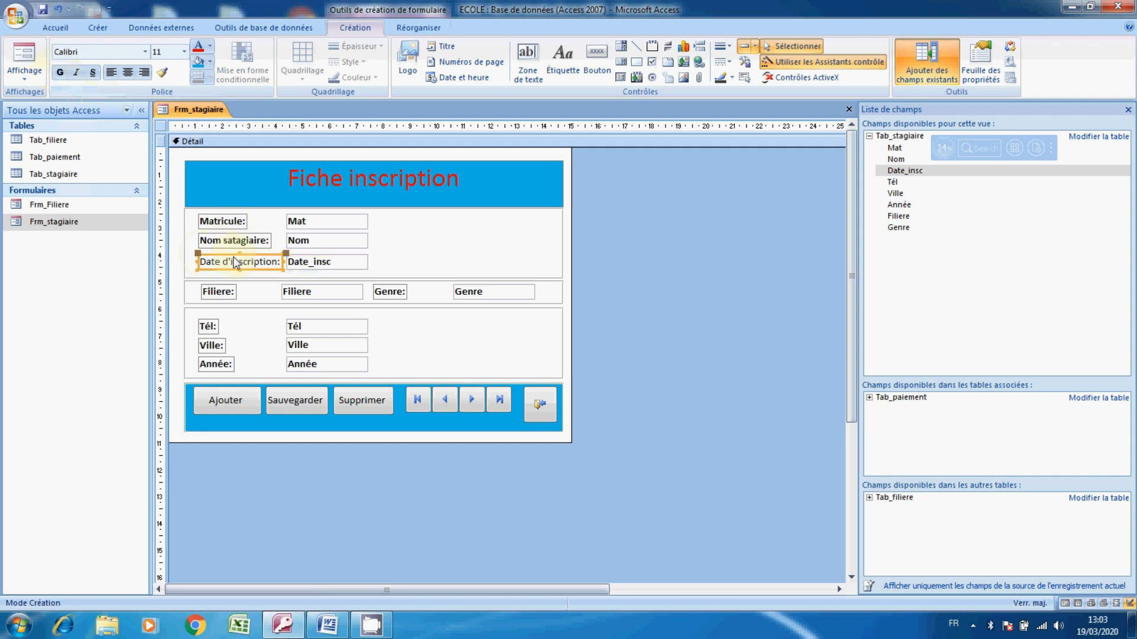
pyautogui.click(60, 72)
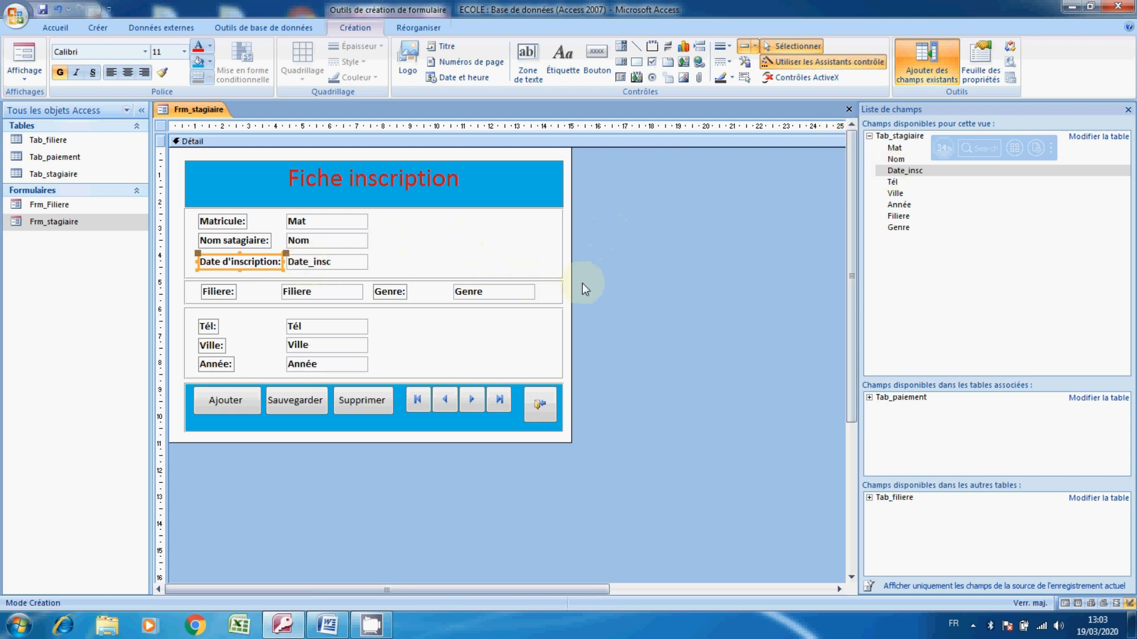
pyautogui.click(848, 109)
pyautogui.click(479, 349)
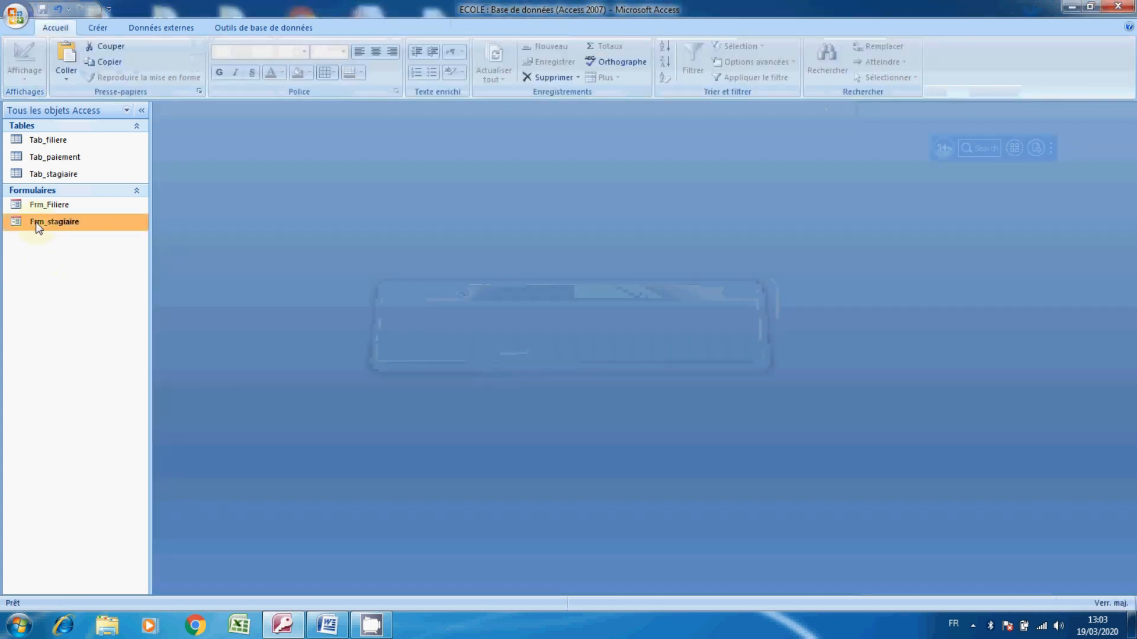
# Open Frm_stagiaire and enter a record with Matricule 1, the trainee's name and the registration date 19/03/2020.
pyautogui.doubleClick(42, 206)
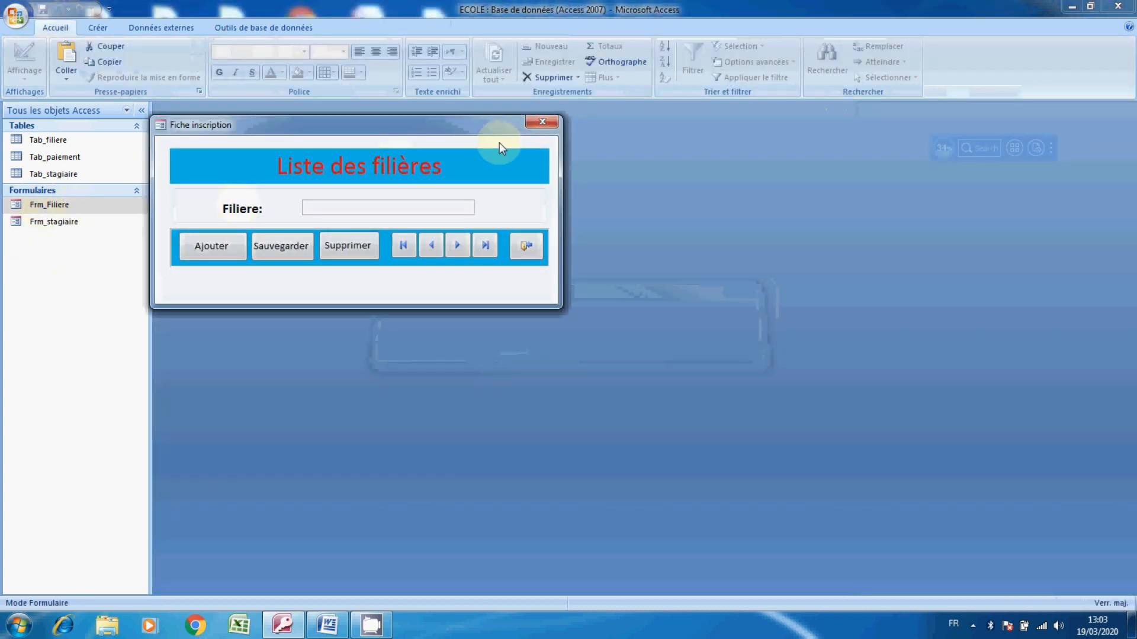
pyautogui.click(543, 122)
pyautogui.doubleClick(48, 222)
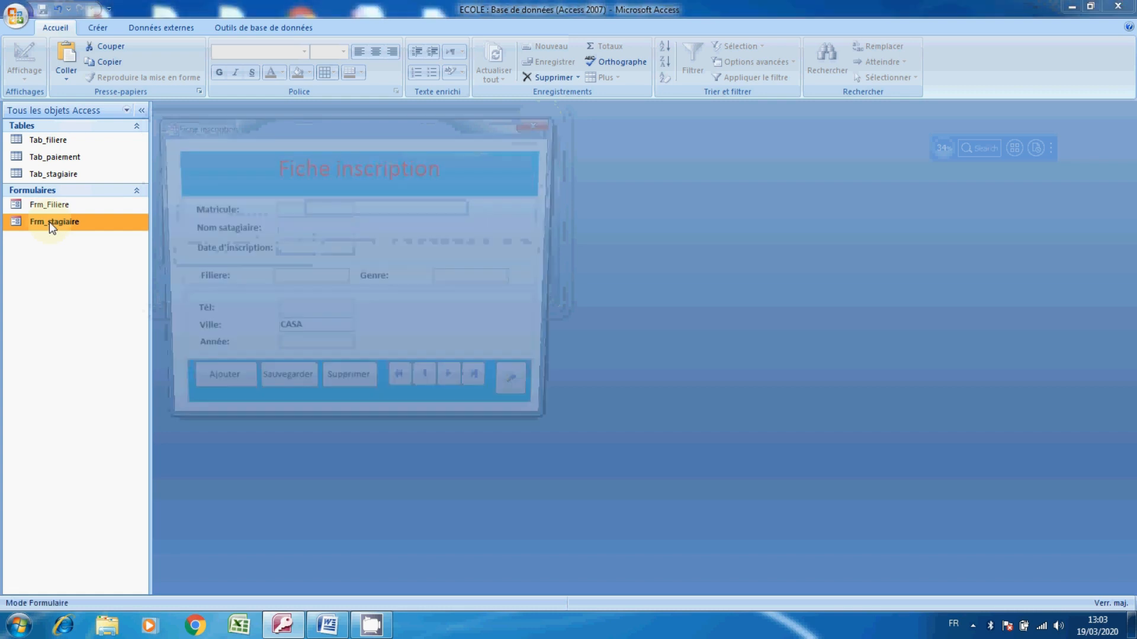
pyautogui.write('1')
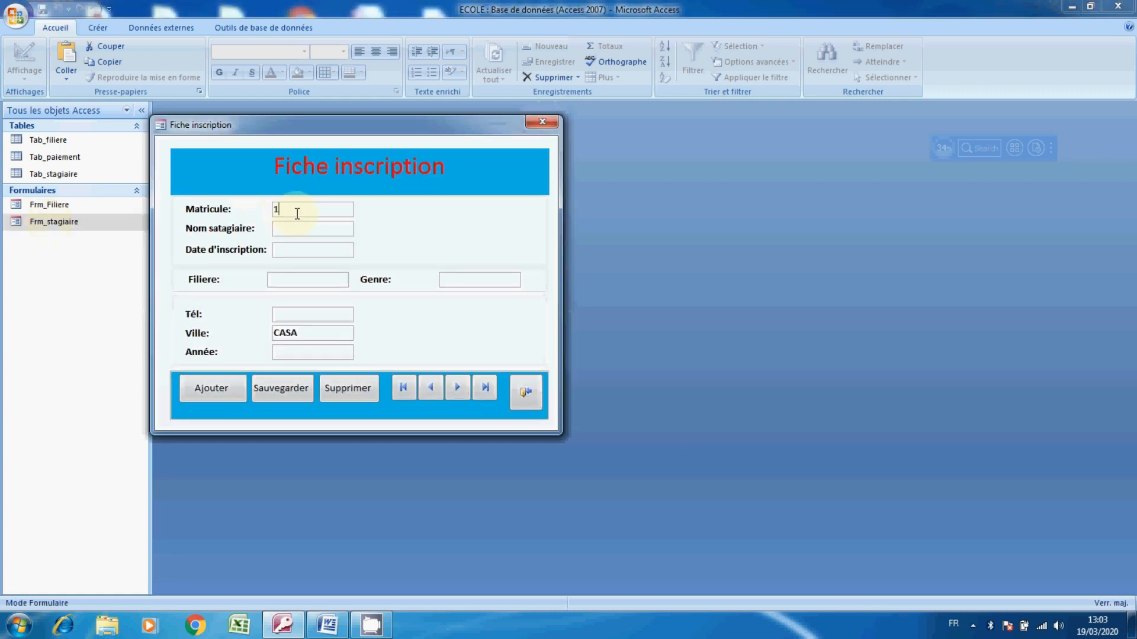
pyautogui.click(277, 230)
pyautogui.write('Ali')
pyautogui.click(275, 247)
pyautogui.click(364, 248)
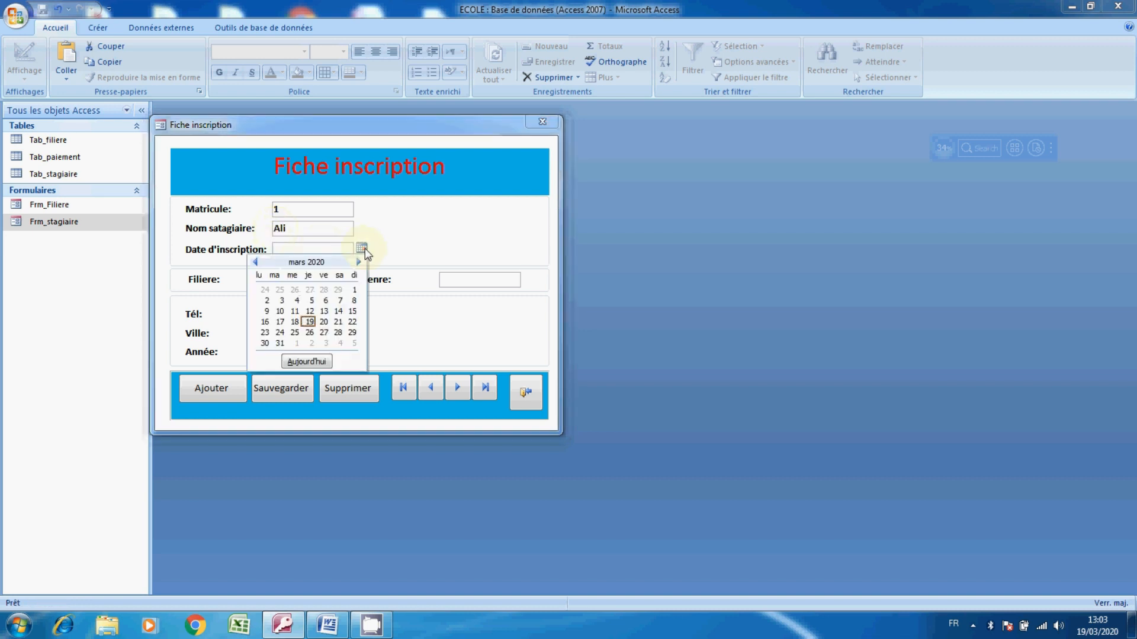
pyautogui.click(308, 321)
# Enter INFORMATIQUE as the Filiere and HOMME as the Genre, and move on to the Tél field.
pyautogui.click(308, 279)
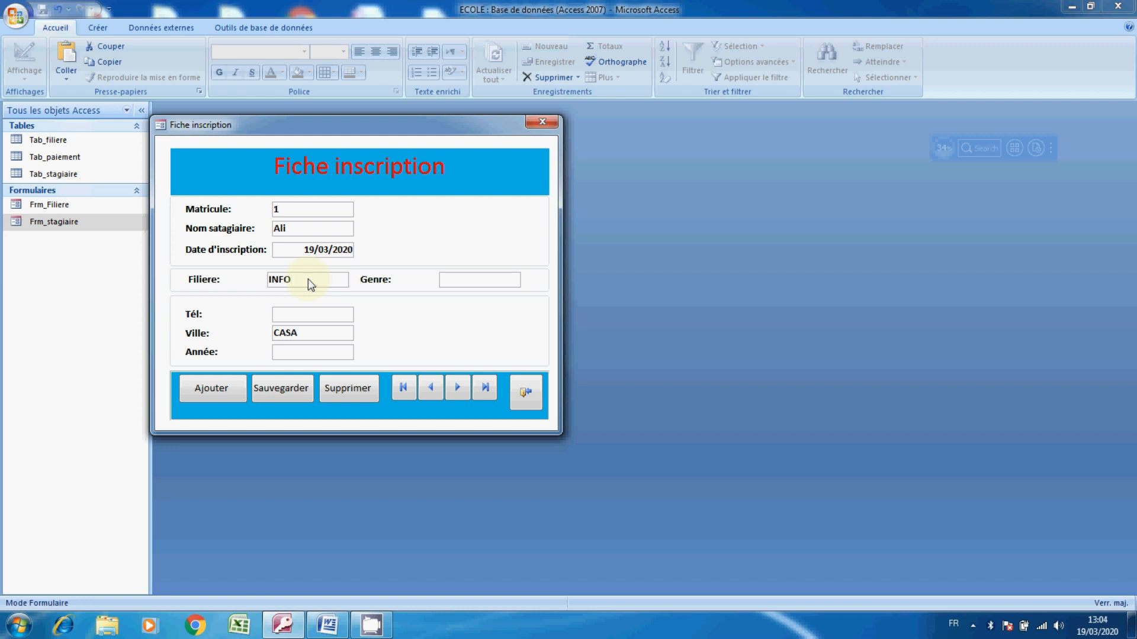
pyautogui.write('ATIQU')
pyautogui.write('E')
pyautogui.write('HOMME')
pyautogui.click(298, 315)
pyautogui.click(288, 316)
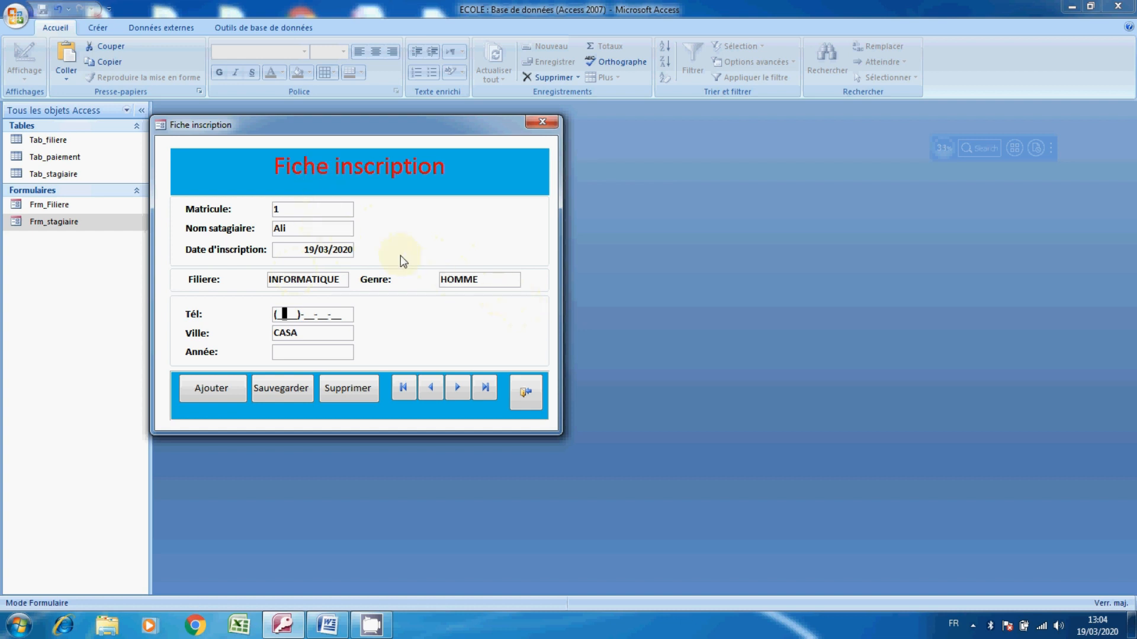
# Check the Filiere and Genre entries of the trainee record and close the registration form.
pyautogui.click(328, 279)
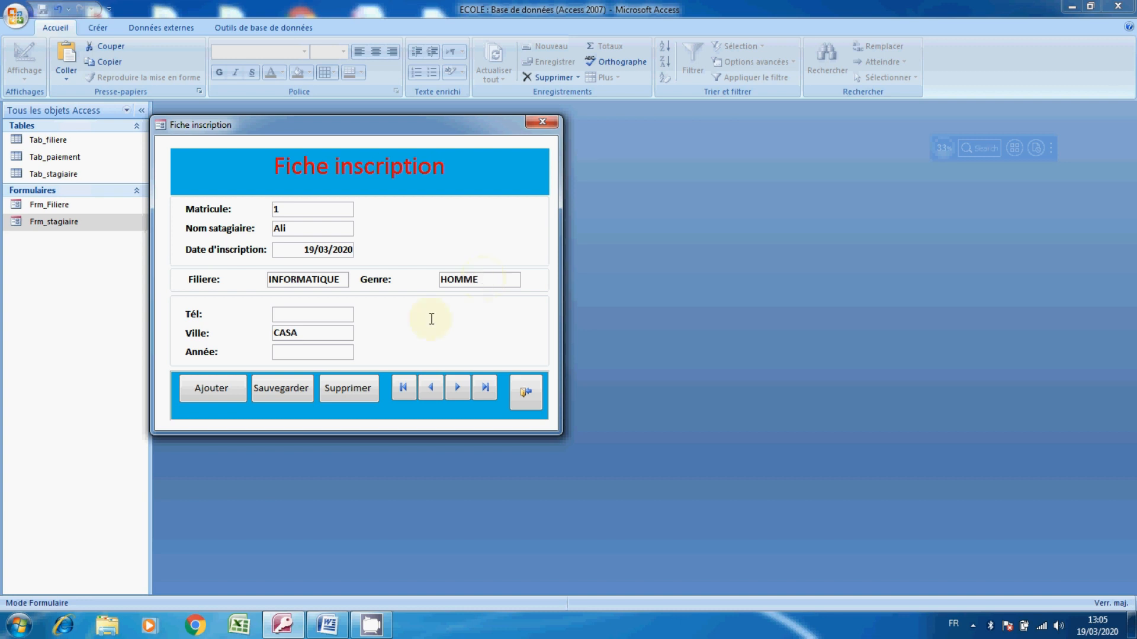
pyautogui.click(345, 280)
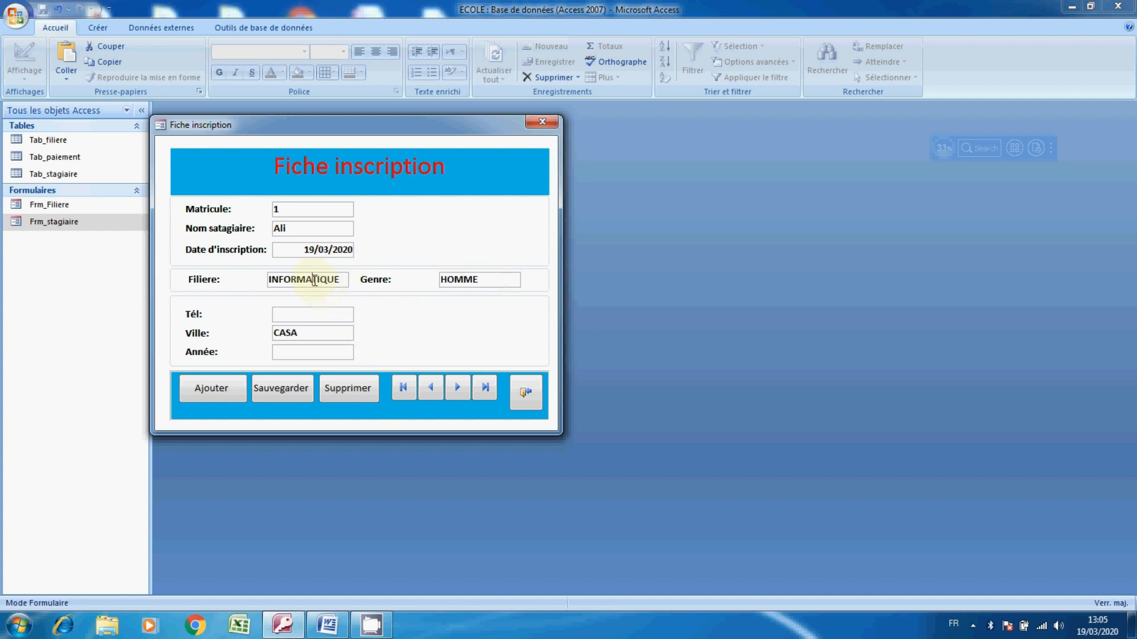
pyautogui.click(347, 278)
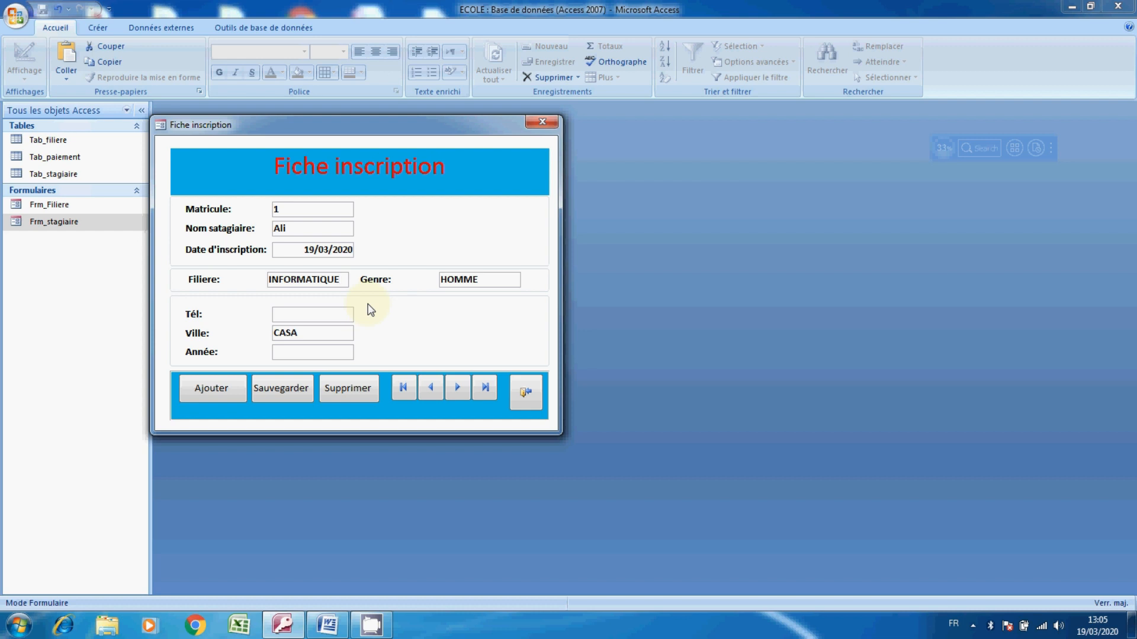
pyautogui.click(468, 279)
pyautogui.click(488, 284)
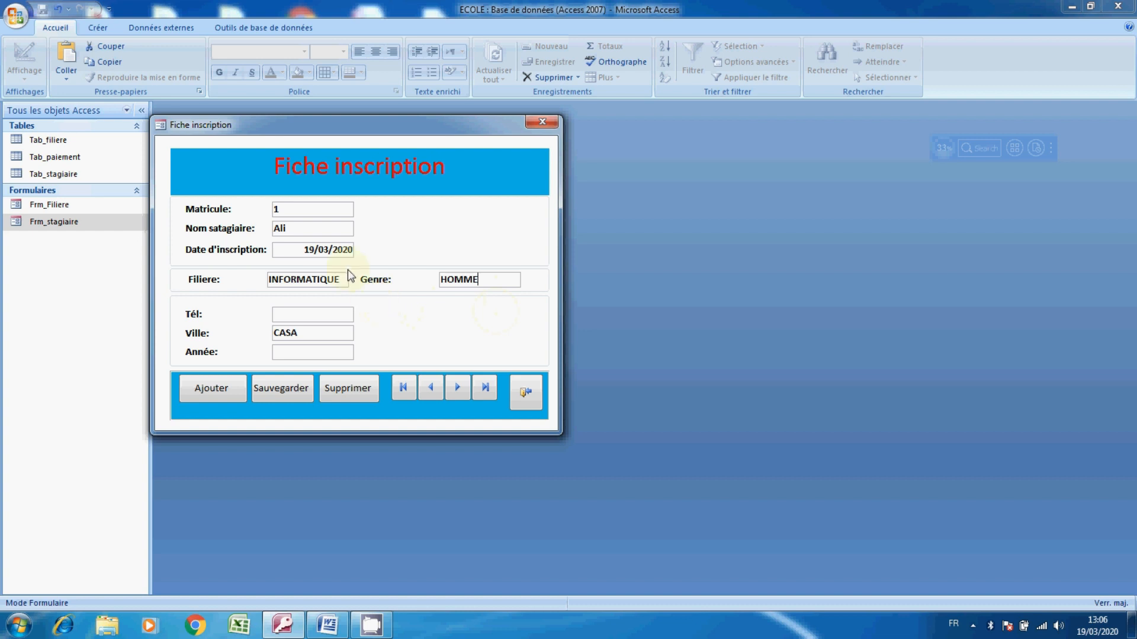
pyautogui.click(346, 286)
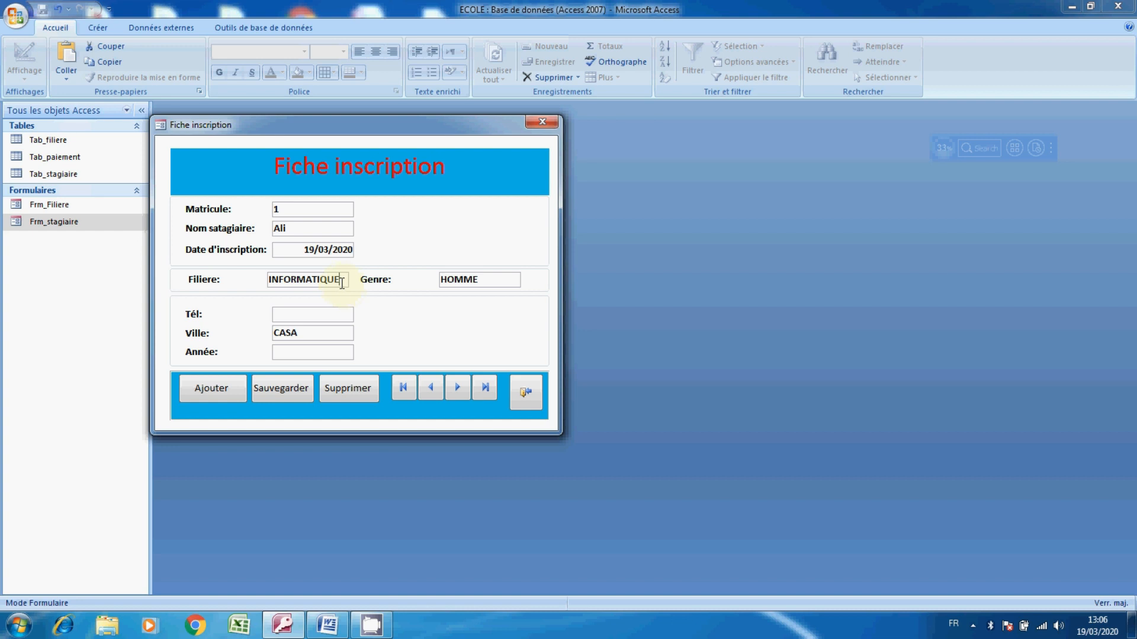
pyautogui.click(496, 283)
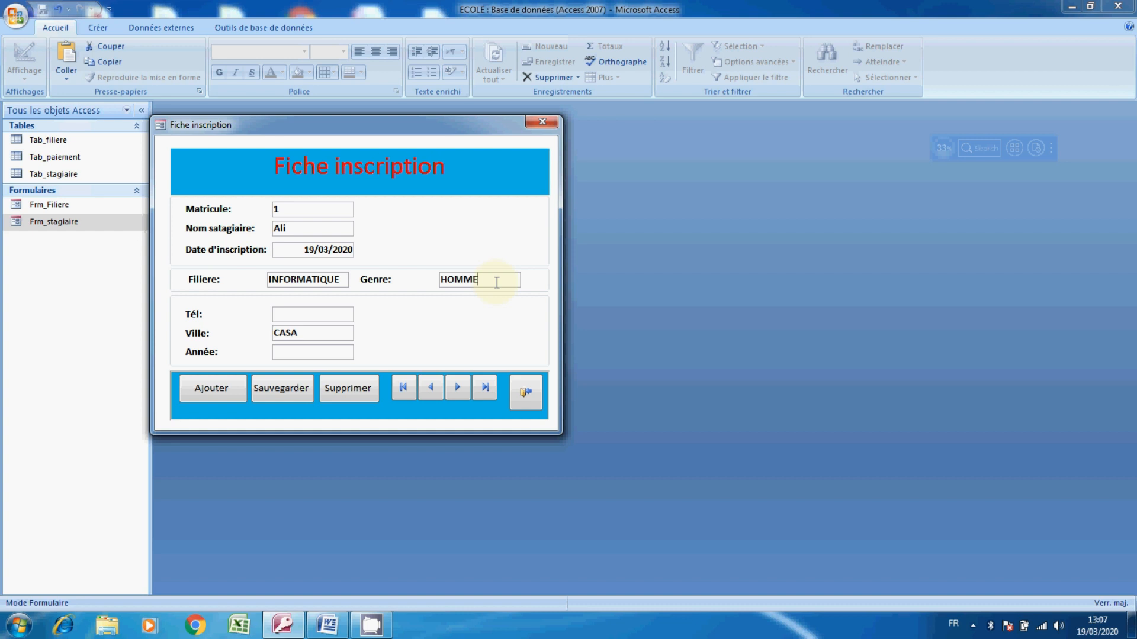
pyautogui.click(543, 121)
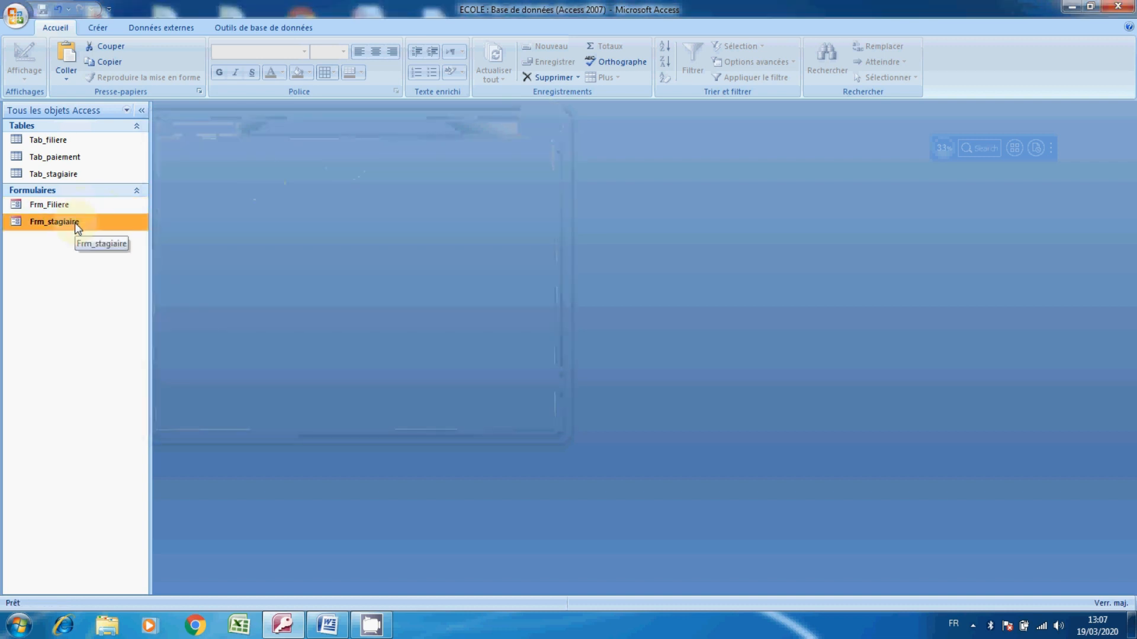
# Open Tab_stagiaire in design view and examine the display control set in the Genre field's lookup properties.
pyautogui.click(66, 169)
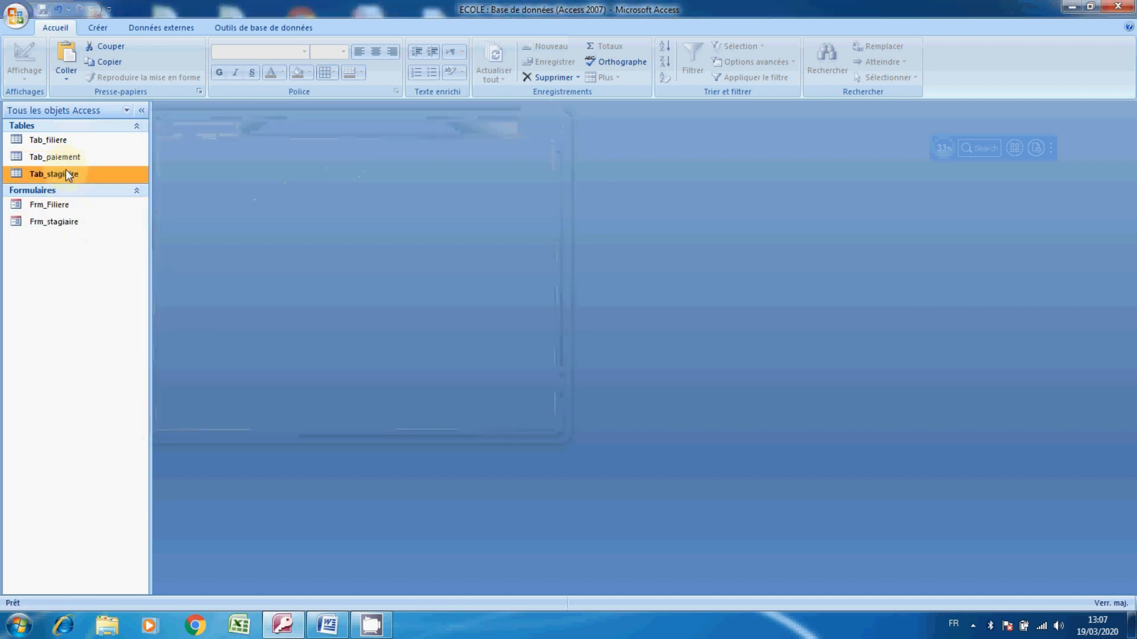
pyautogui.rightClick(65, 169)
pyautogui.click(100, 194)
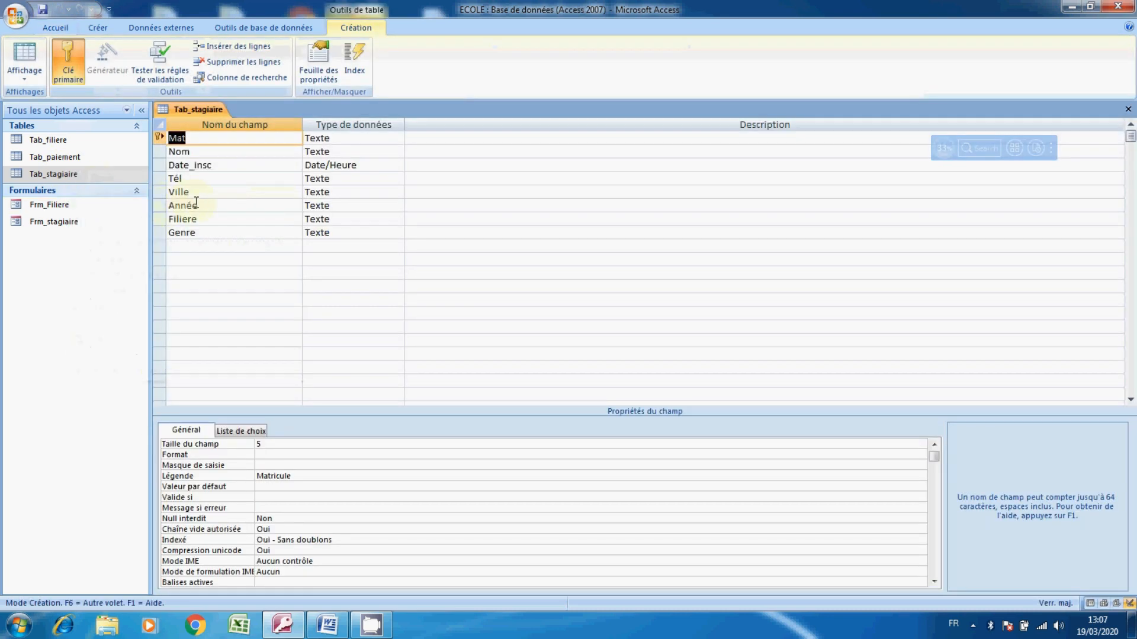
pyautogui.click(210, 236)
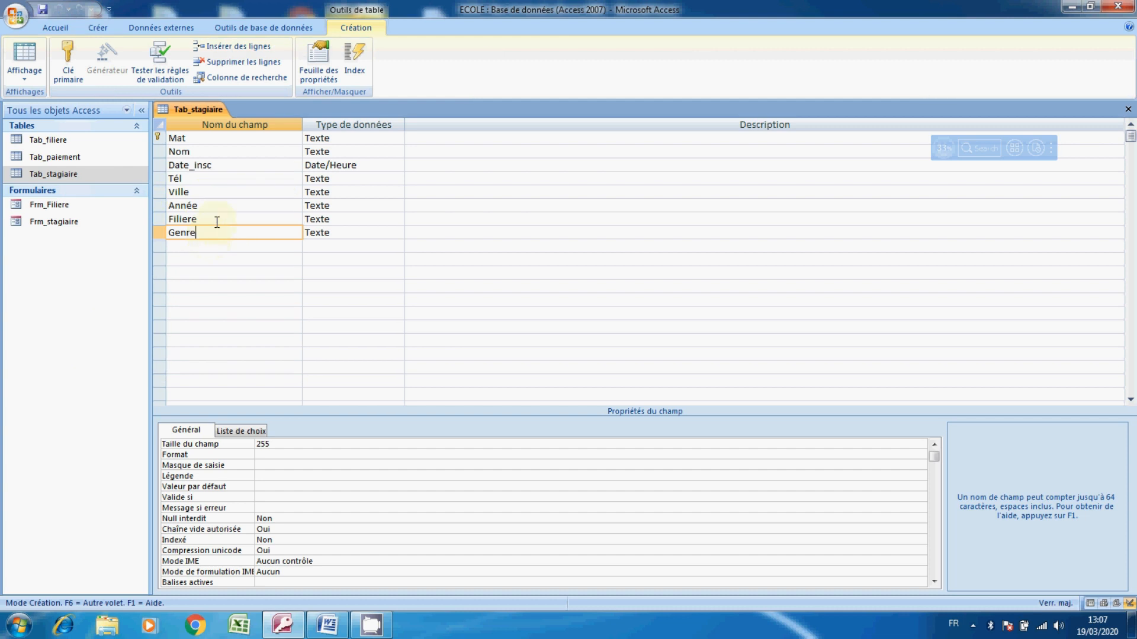
pyautogui.click(242, 432)
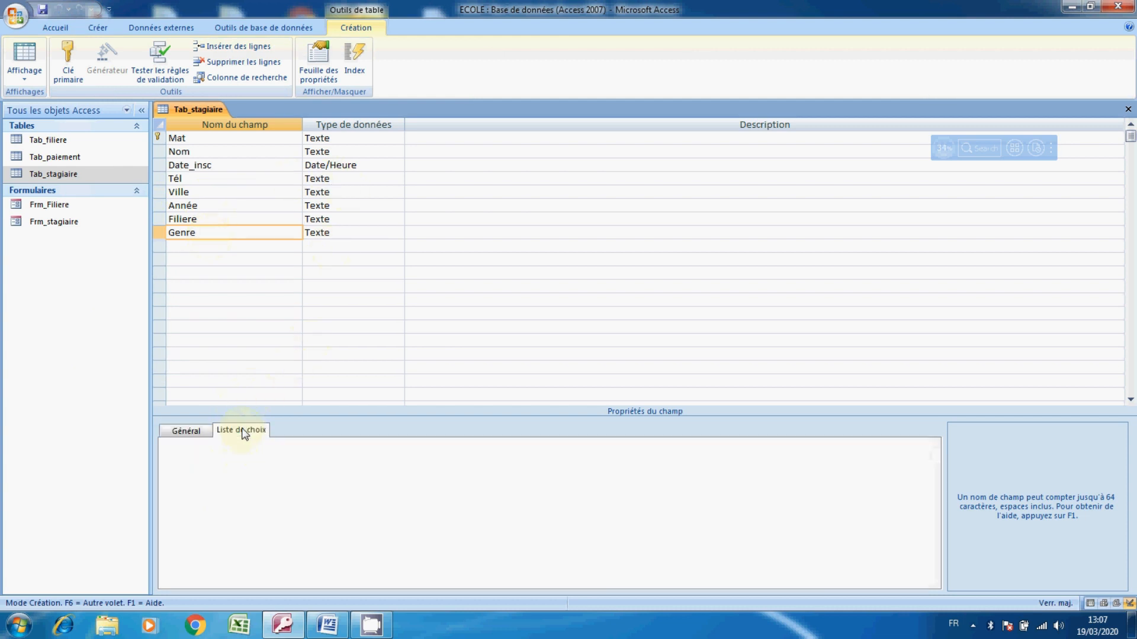
pyautogui.click(359, 443)
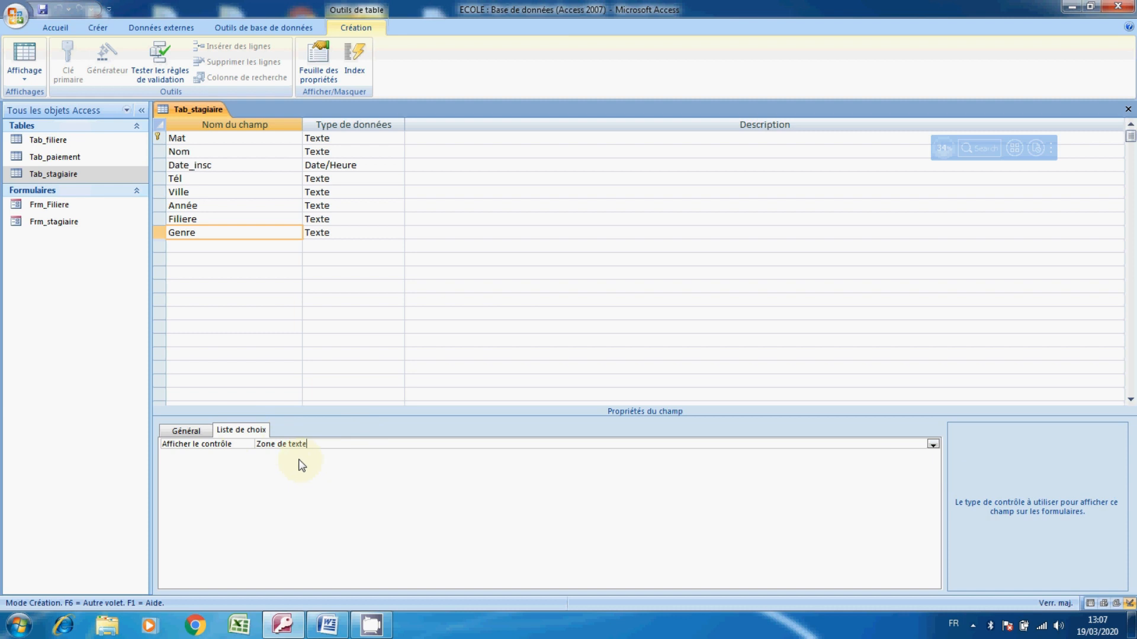
# Open Frm_stagiaire in design view, review its Mat, Nom and Date_insc text boxes, and close the form.
pyautogui.click(85, 223)
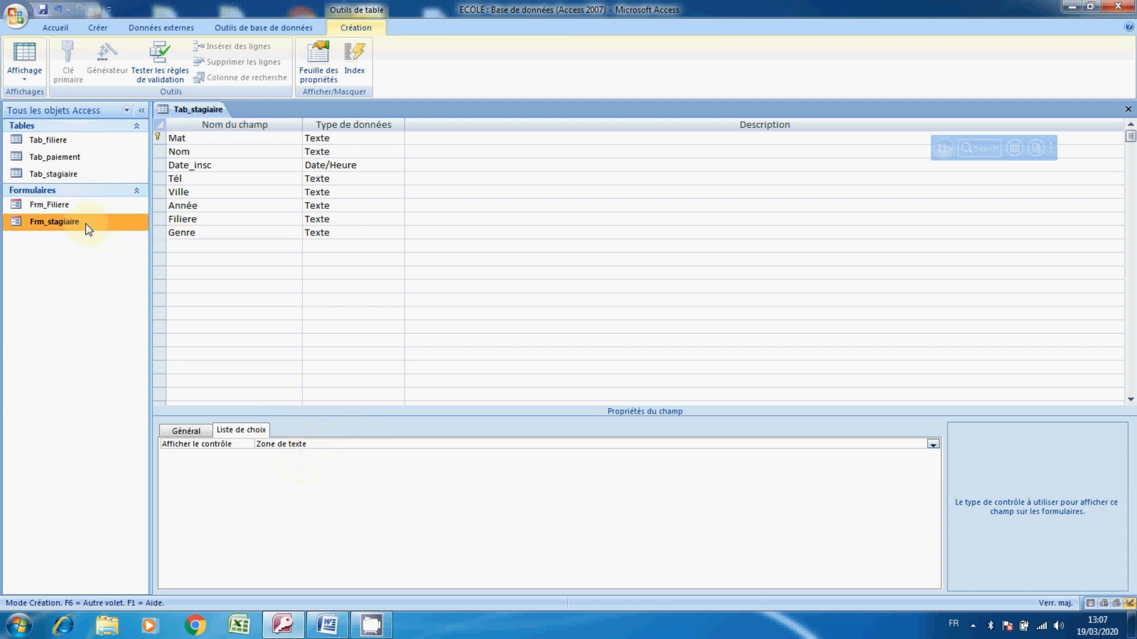
pyautogui.rightClick(85, 223)
pyautogui.click(137, 265)
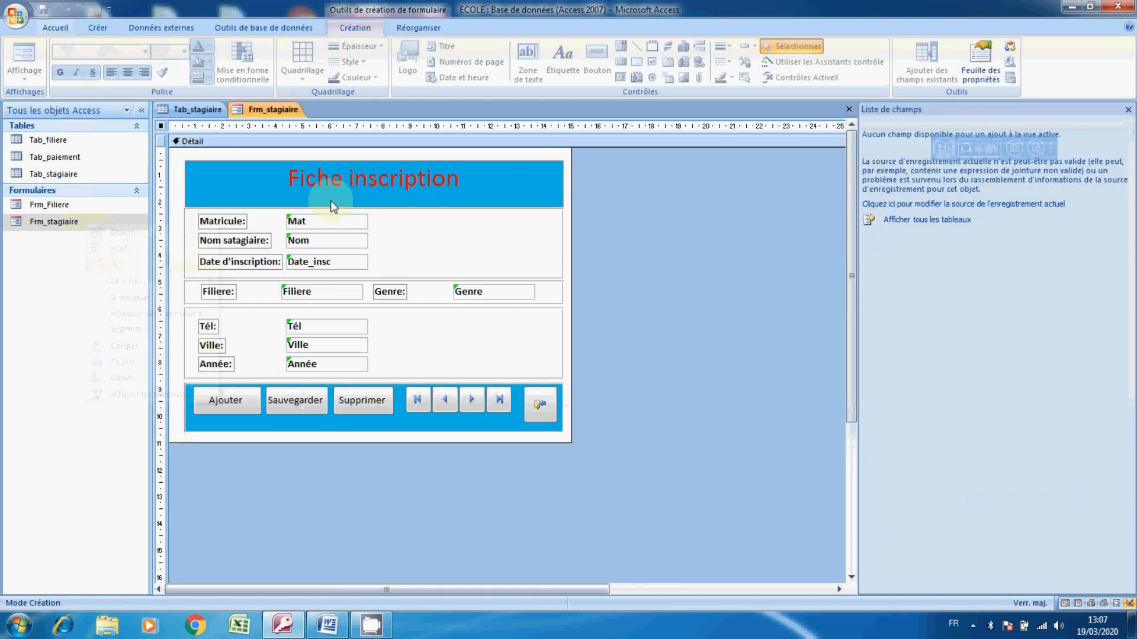
pyautogui.click(304, 226)
pyautogui.click(306, 240)
pyautogui.click(313, 261)
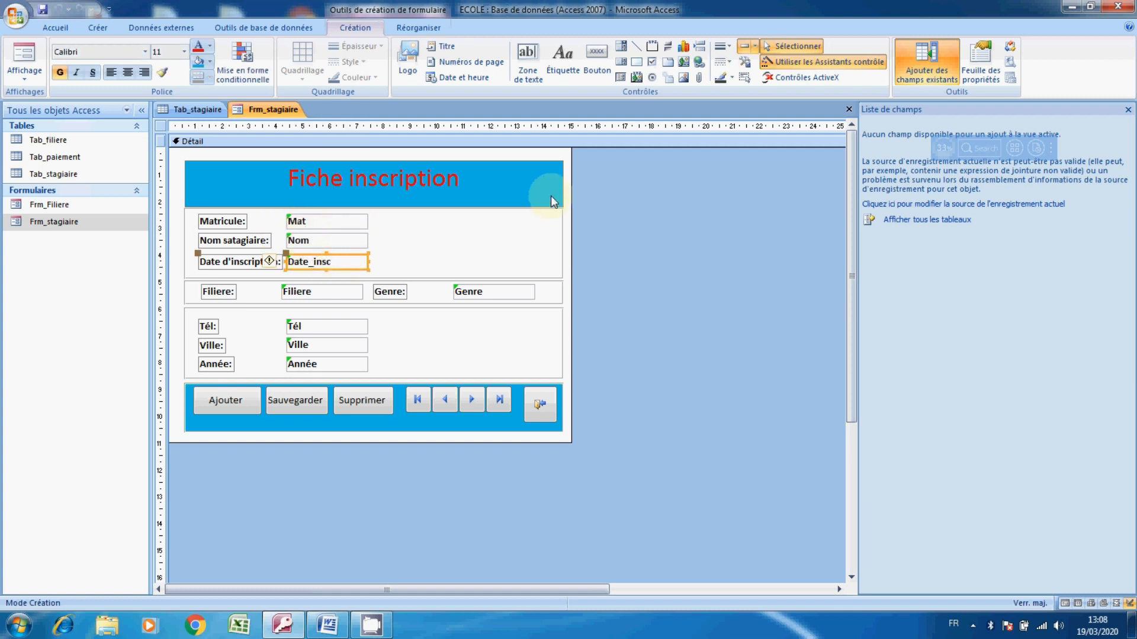
pyautogui.click(849, 108)
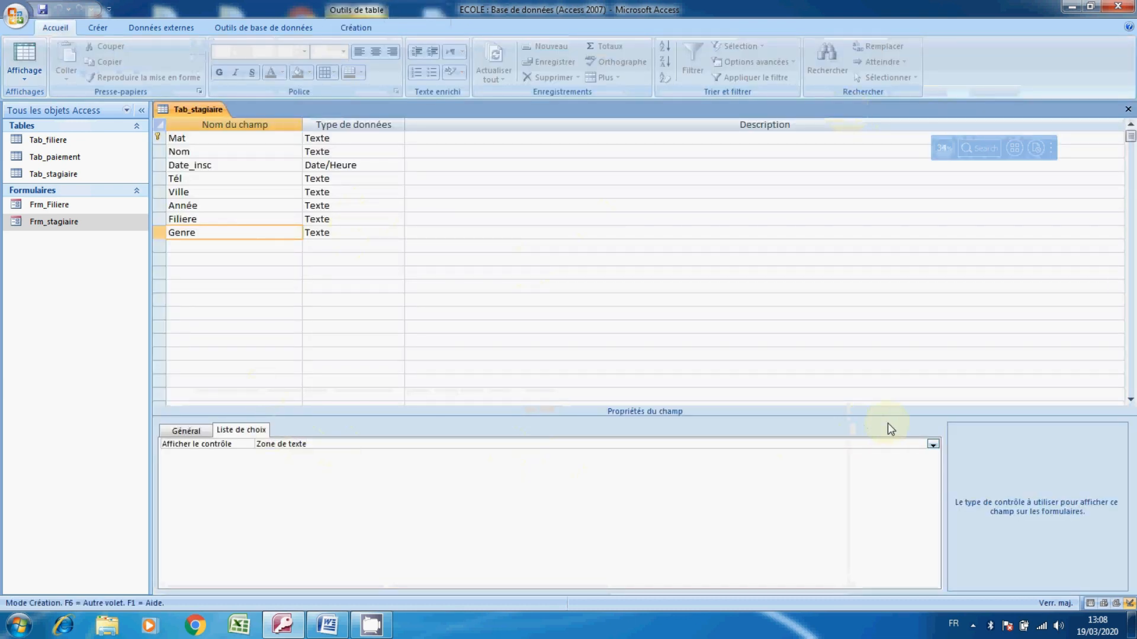
# Set the Genre field's lookup display control to Zone de liste déroulante and its source type to Liste valeurs.
pyautogui.click(934, 445)
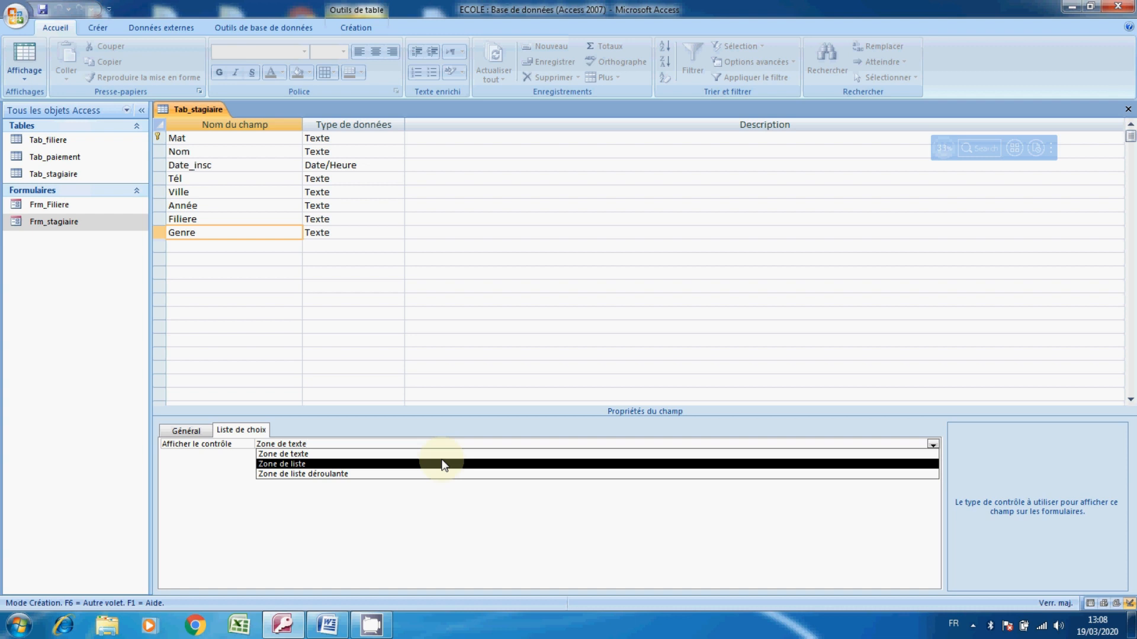
pyautogui.click(410, 473)
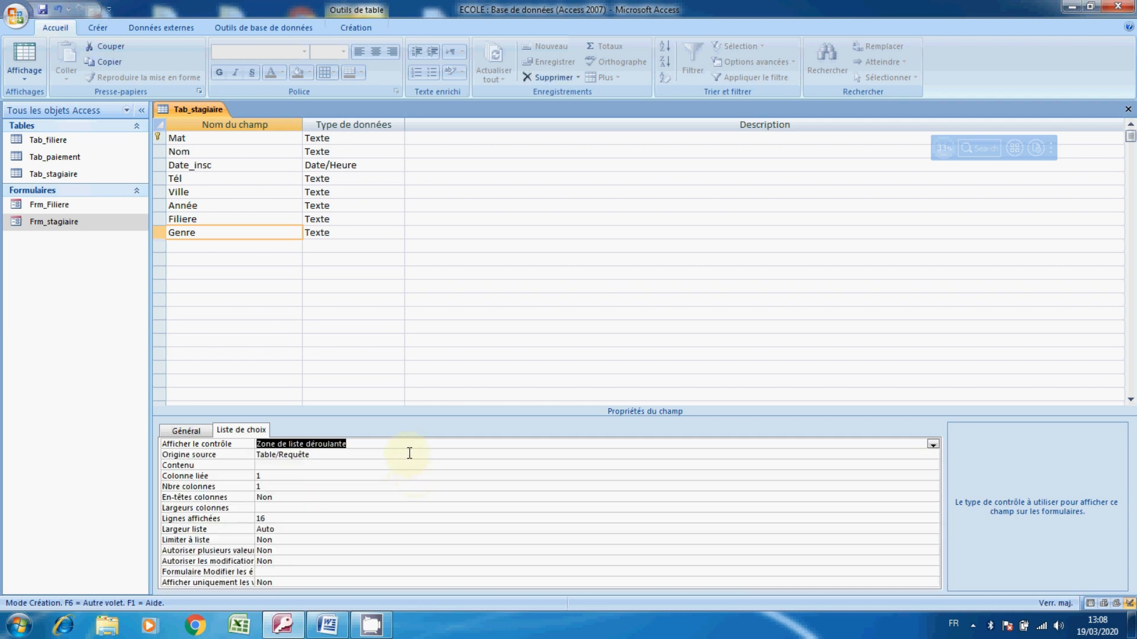
pyautogui.click(410, 454)
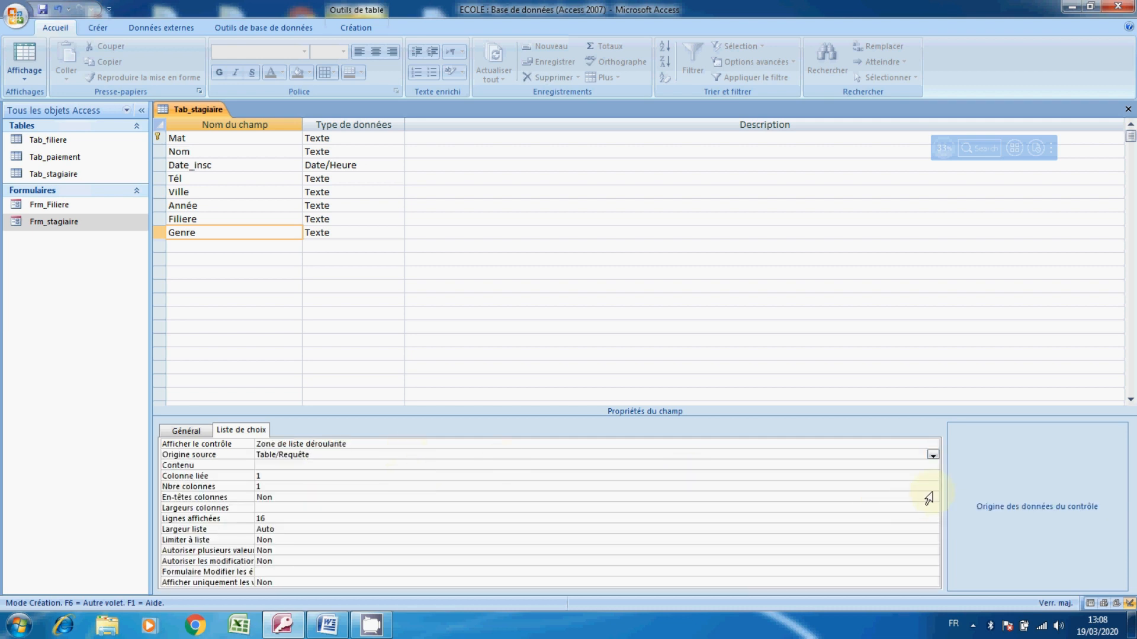
pyautogui.click(933, 455)
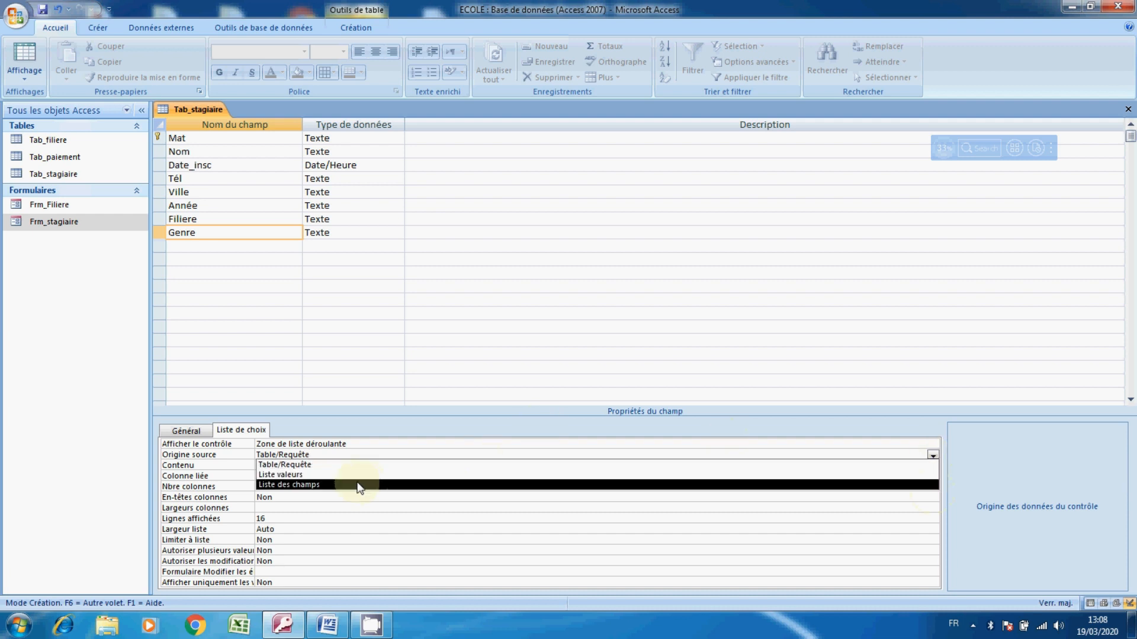
pyautogui.click(349, 475)
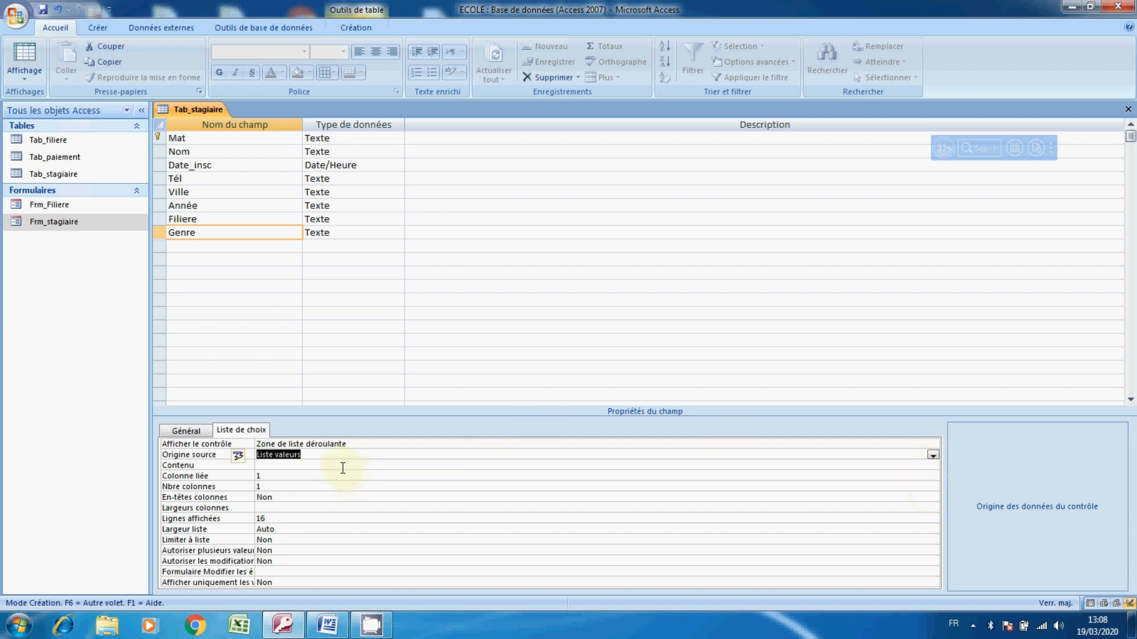
# Enter Homme;Femme as the Genre field's list contents, then close Tab_stagiaire and save its structure changes.
pyautogui.click(342, 467)
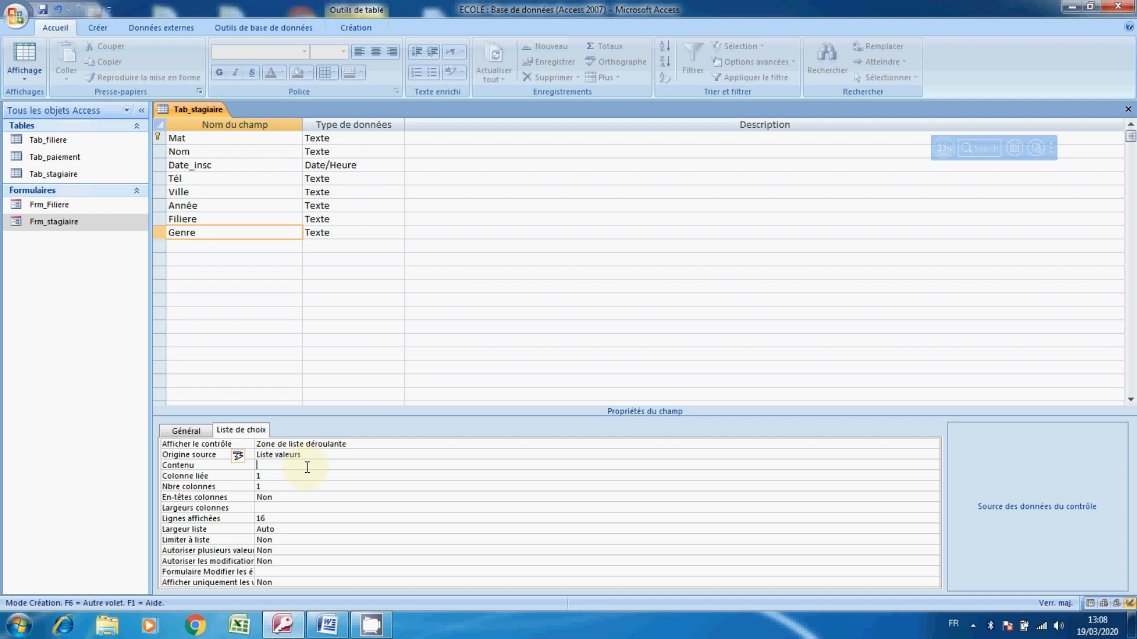
pyautogui.click(308, 468)
pyautogui.write('hOMM')
pyautogui.press('BackSpace')
pyautogui.press('BackSpace')
pyautogui.press('BackSpace')
pyautogui.press('BackSpace')
pyautogui.press('capslock')
pyautogui.write('homme')
pyautogui.press('capslock')
pyautogui.press('capslock')
pyautogui.press('BackSpace')
pyautogui.write(';Femme')
pyautogui.click(262, 465)
pyautogui.press('BackSpace')
pyautogui.write('H')
pyautogui.click(324, 467)
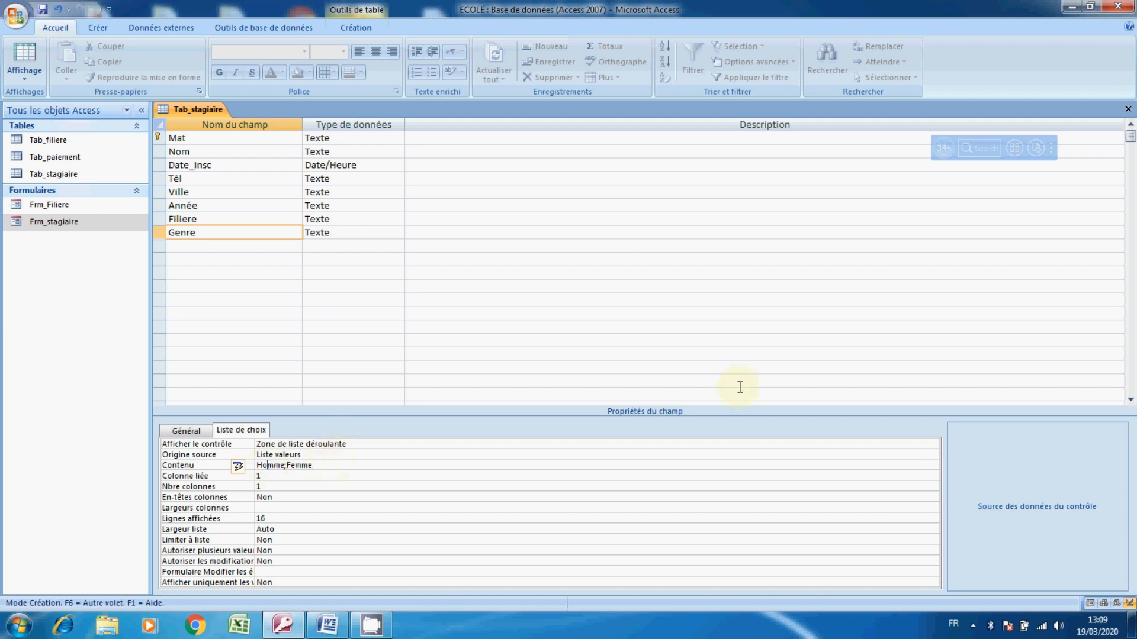
pyautogui.click(1128, 111)
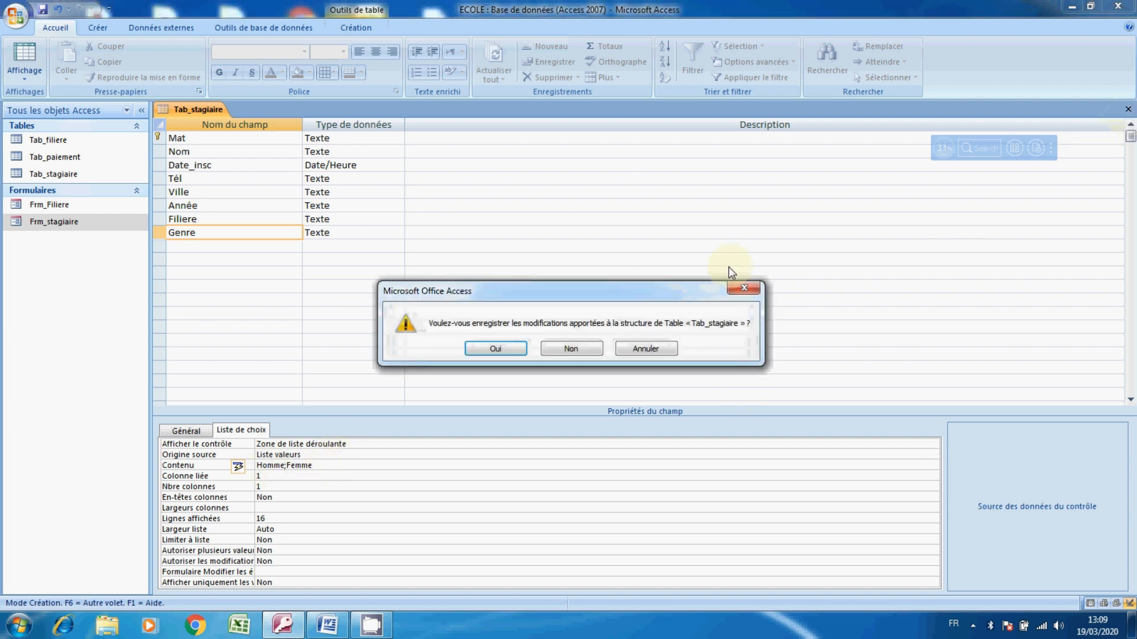
pyautogui.click(505, 349)
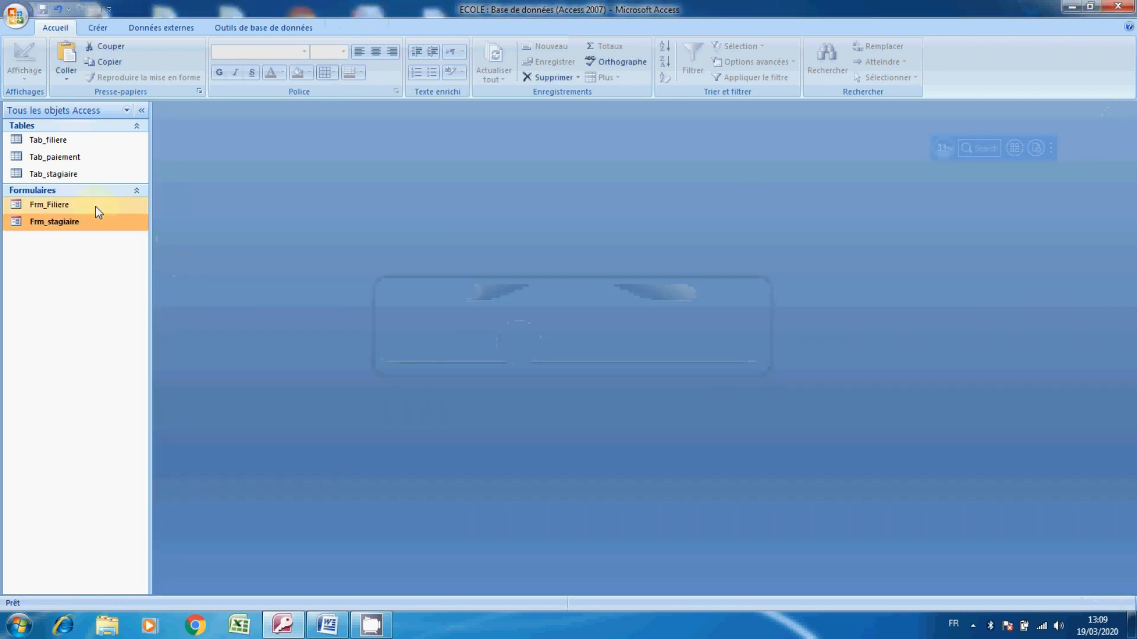
# Open Frm_stagiaire in design view and delete the Genre text box with its label.
pyautogui.rightClick(84, 223)
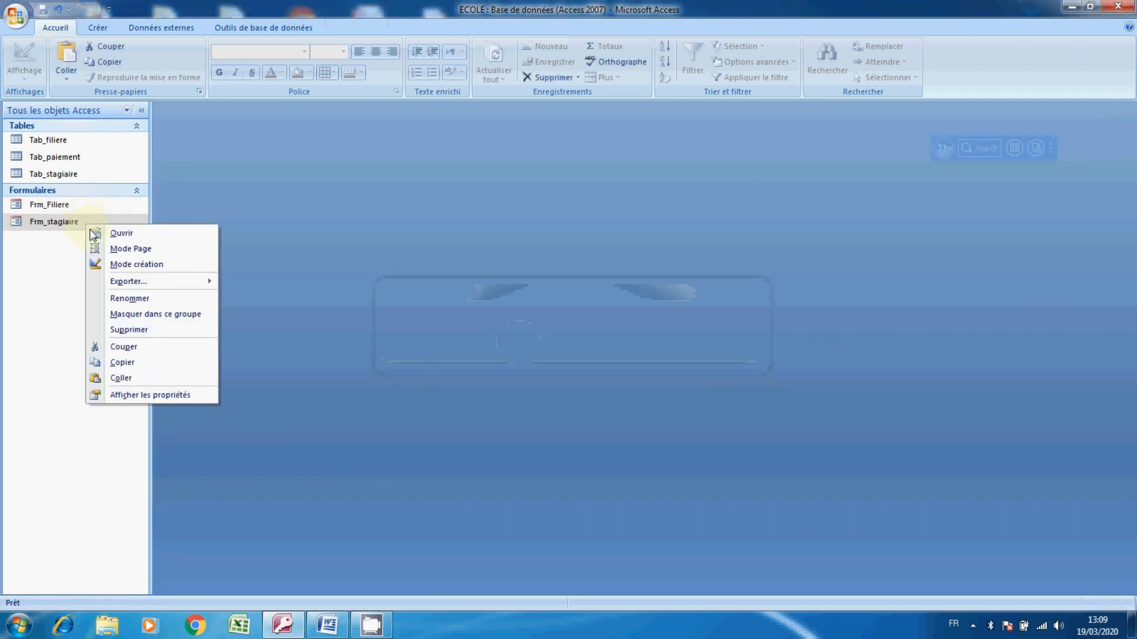
pyautogui.click(138, 268)
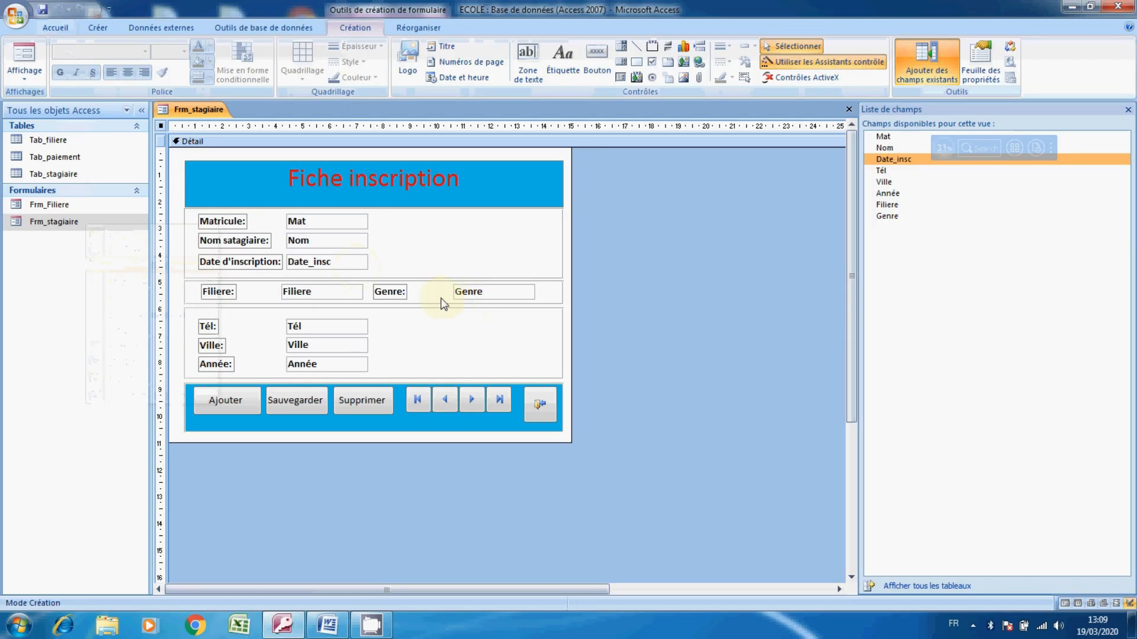
pyautogui.click(468, 293)
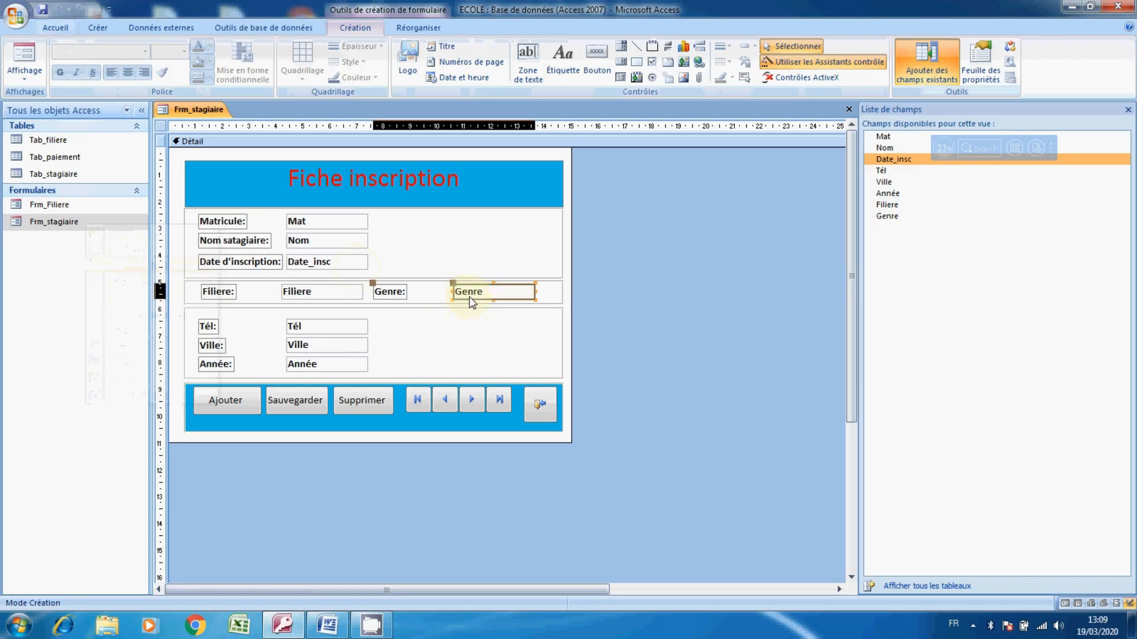
pyautogui.press('Delete')
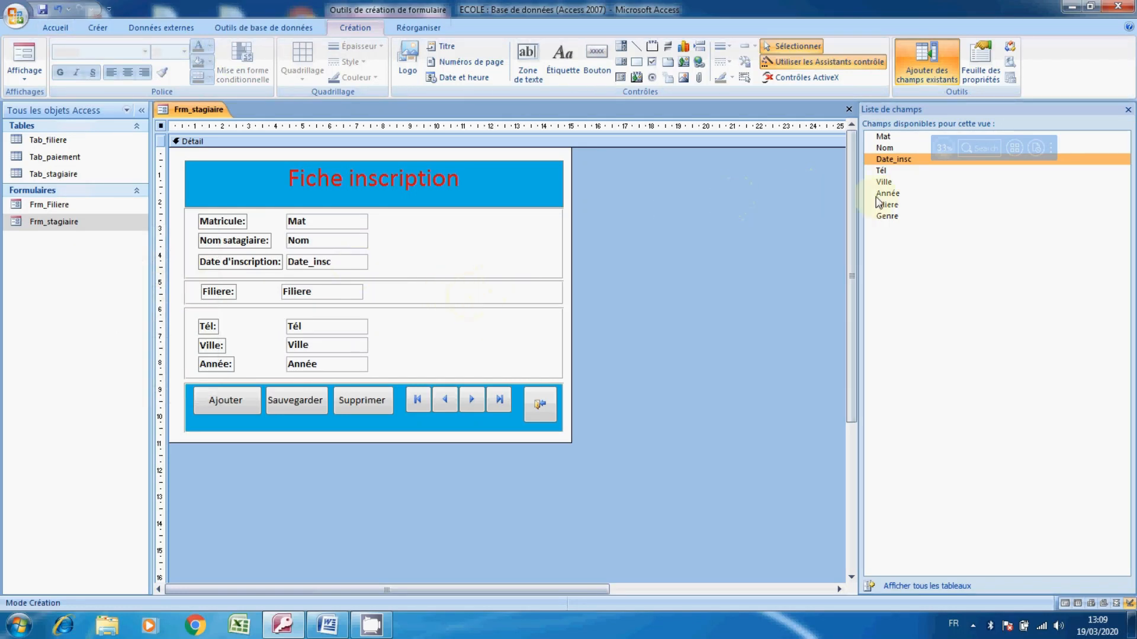
# Add the Genre field from the table's available fields again, placing it on the same row as Filiere.
pyautogui.click(887, 217)
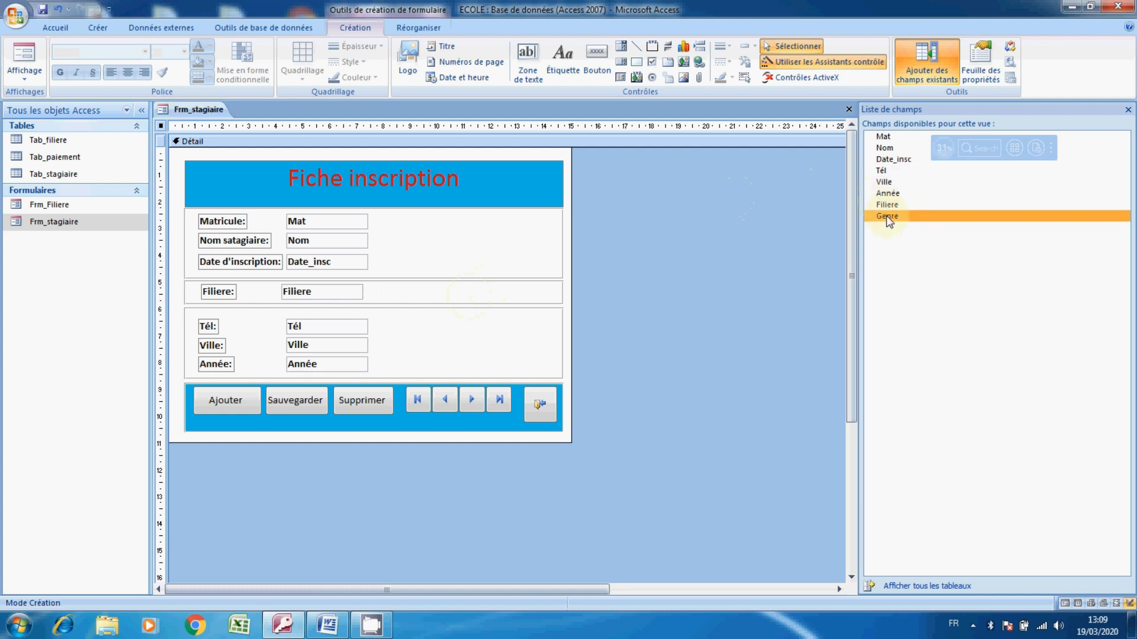
pyautogui.moveTo(888, 219); pyautogui.dragTo(558, 258)
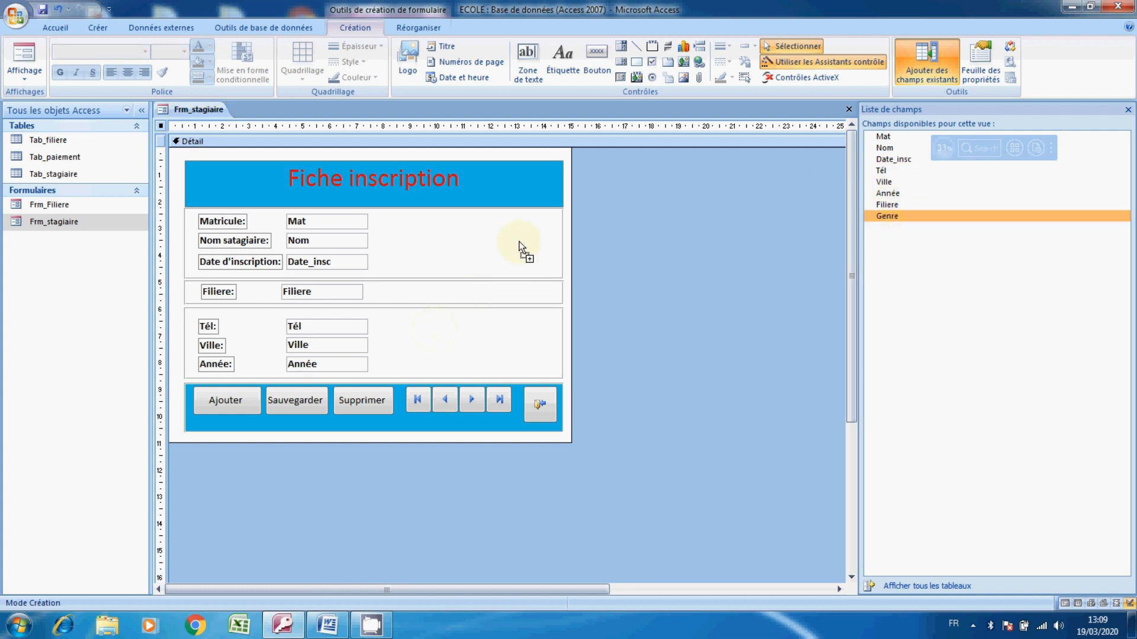
pyautogui.moveTo(493, 250); pyautogui.dragTo(483, 297)
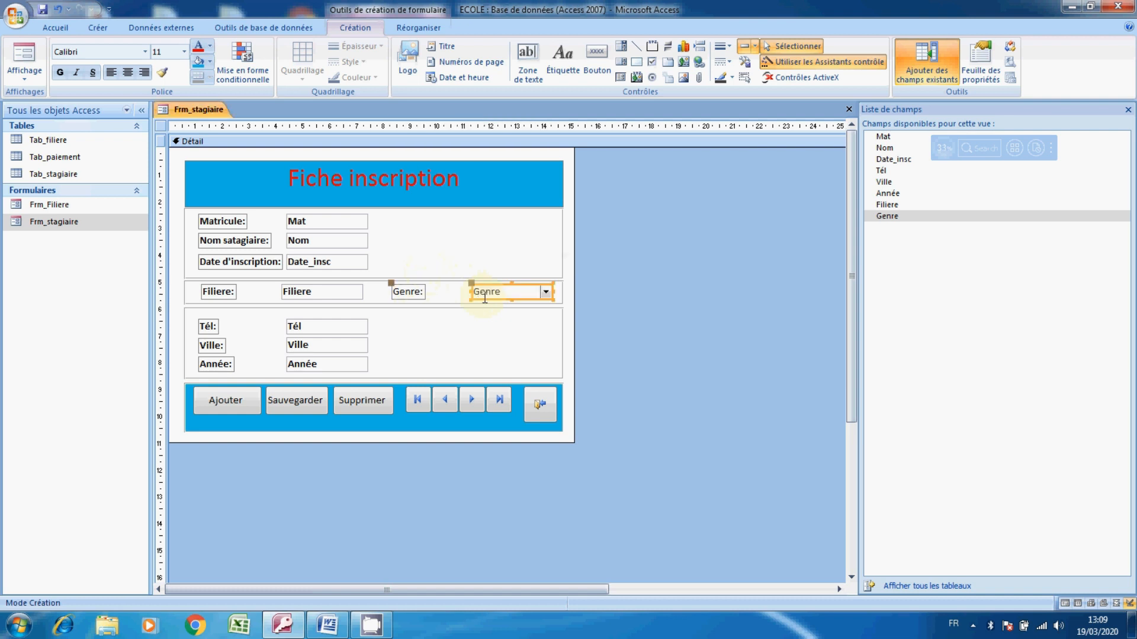
# Make the Genre combo box and its label bold, then close Frm_stagiaire and save the changes.
pyautogui.click(60, 72)
pyautogui.click(393, 288)
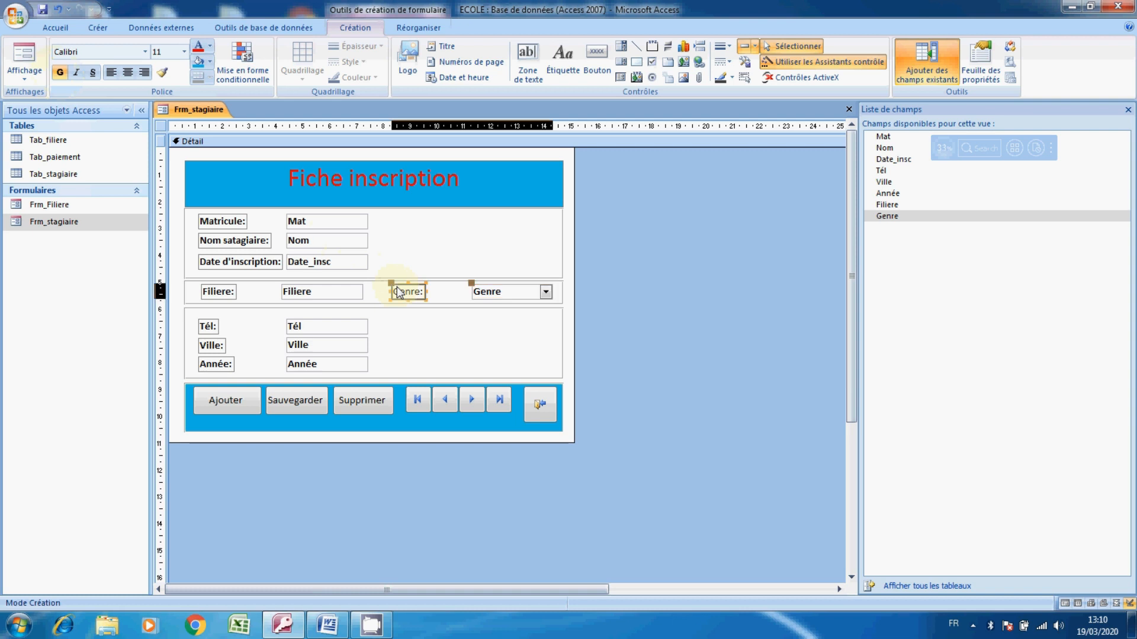
pyautogui.click(60, 72)
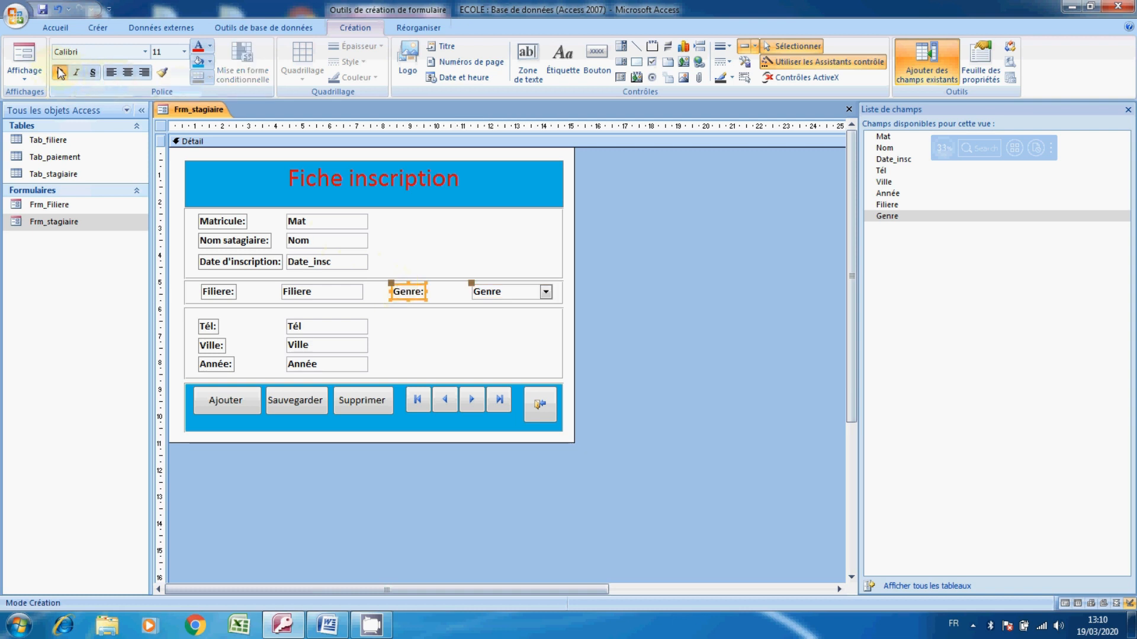
pyautogui.click(848, 109)
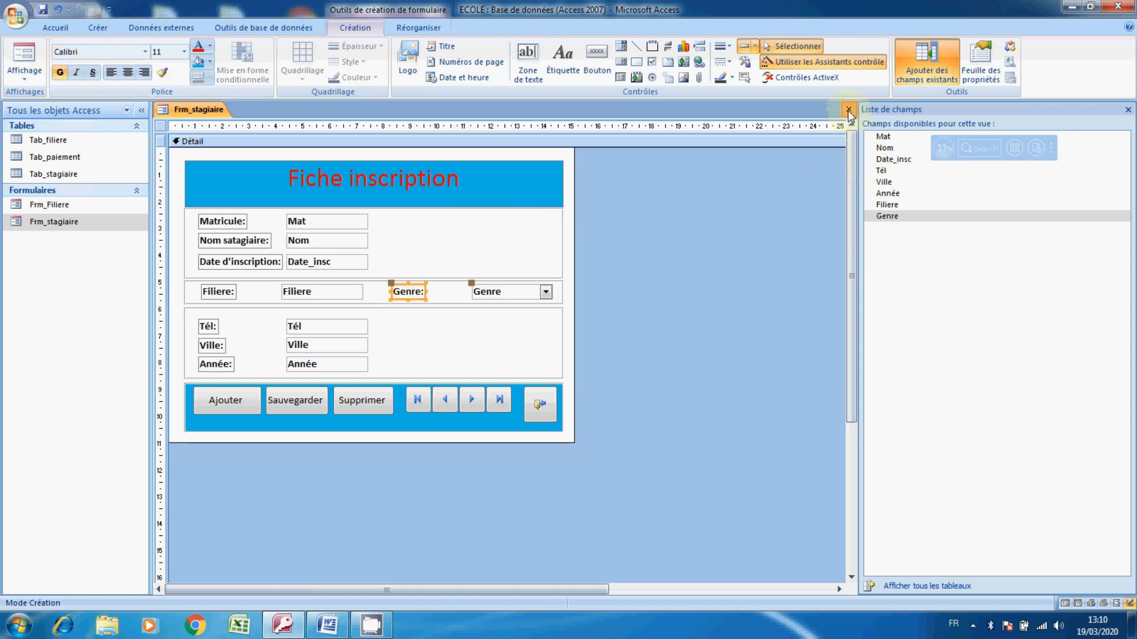
pyautogui.click(500, 351)
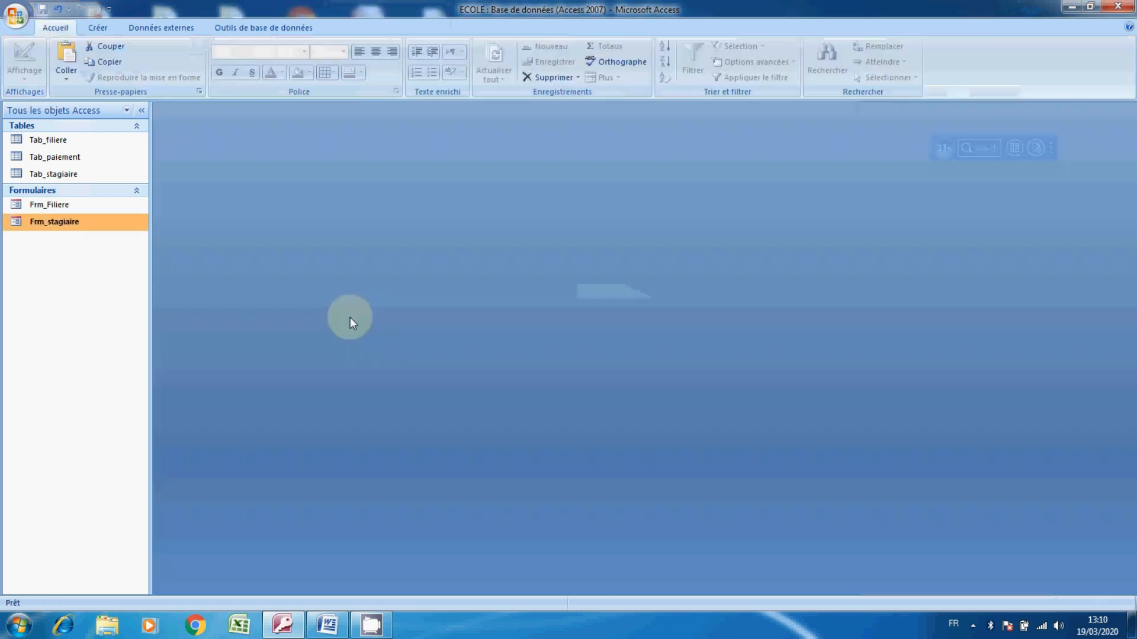
# Open Frm_stagiaire, check the choices offered by the Genre combo box and the Filiere entry, and close the form.
pyautogui.doubleClick(74, 224)
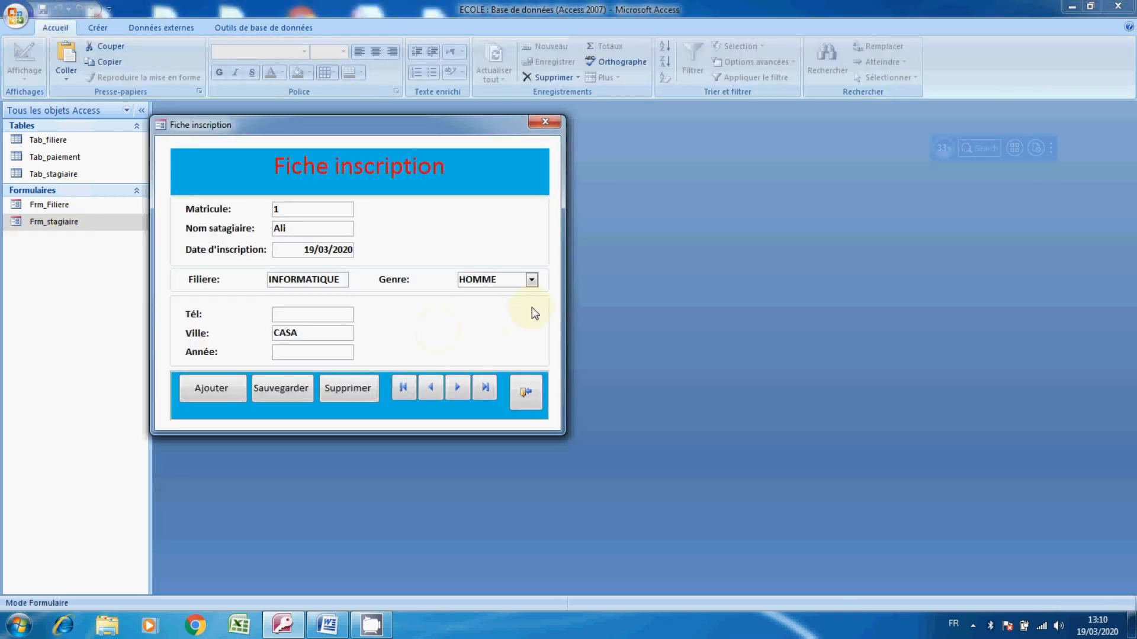
pyautogui.click(530, 280)
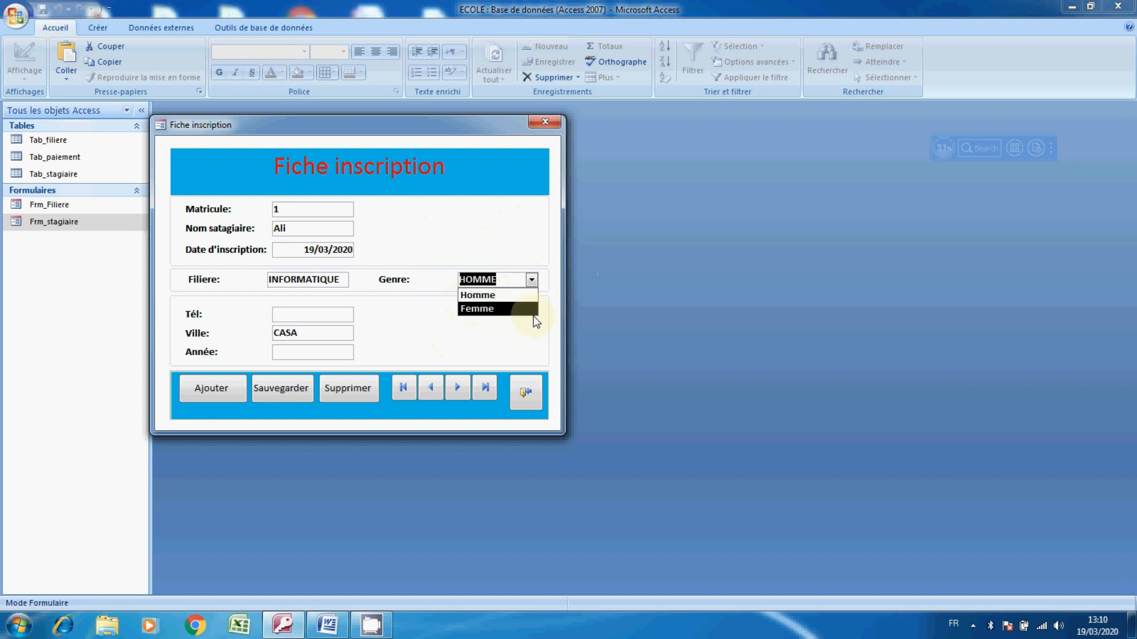
pyautogui.click(529, 255)
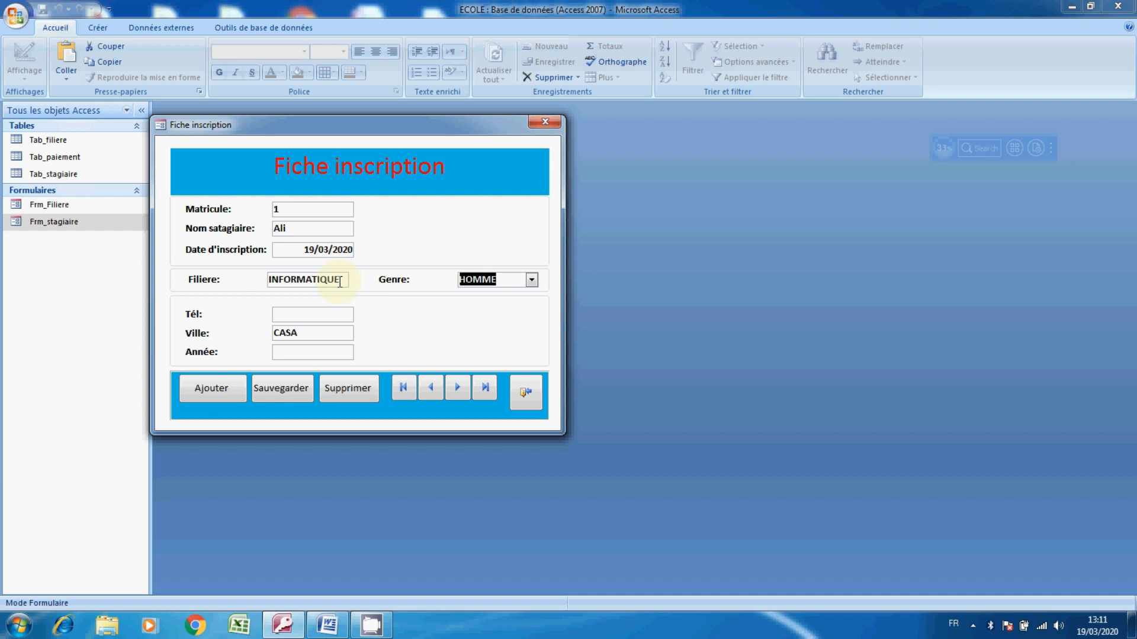
pyautogui.click(500, 166)
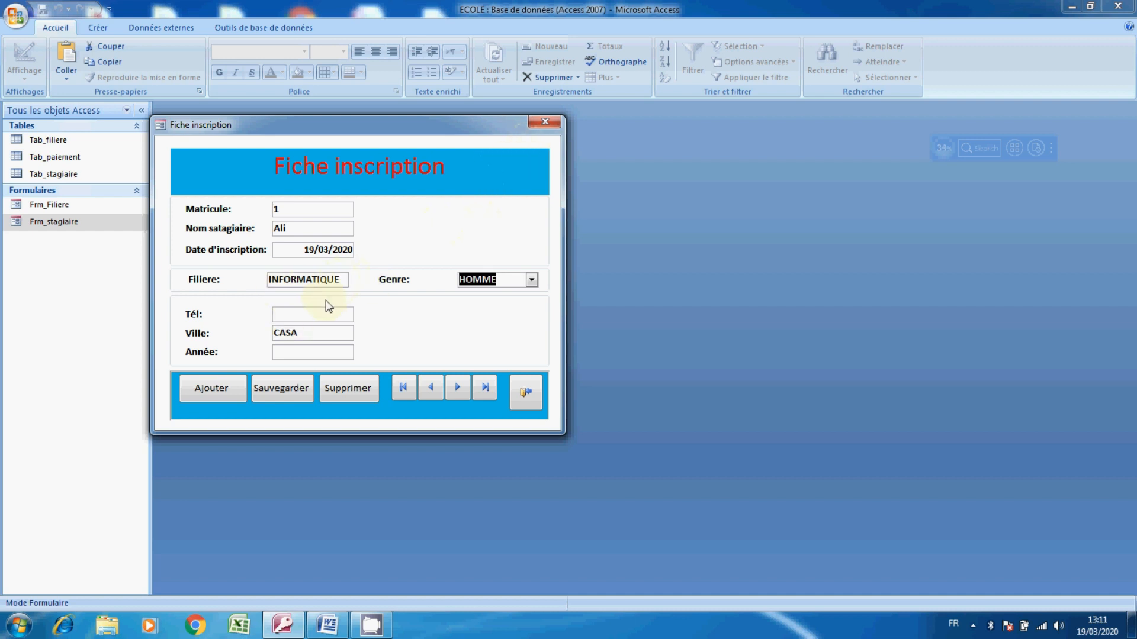
pyautogui.click(549, 123)
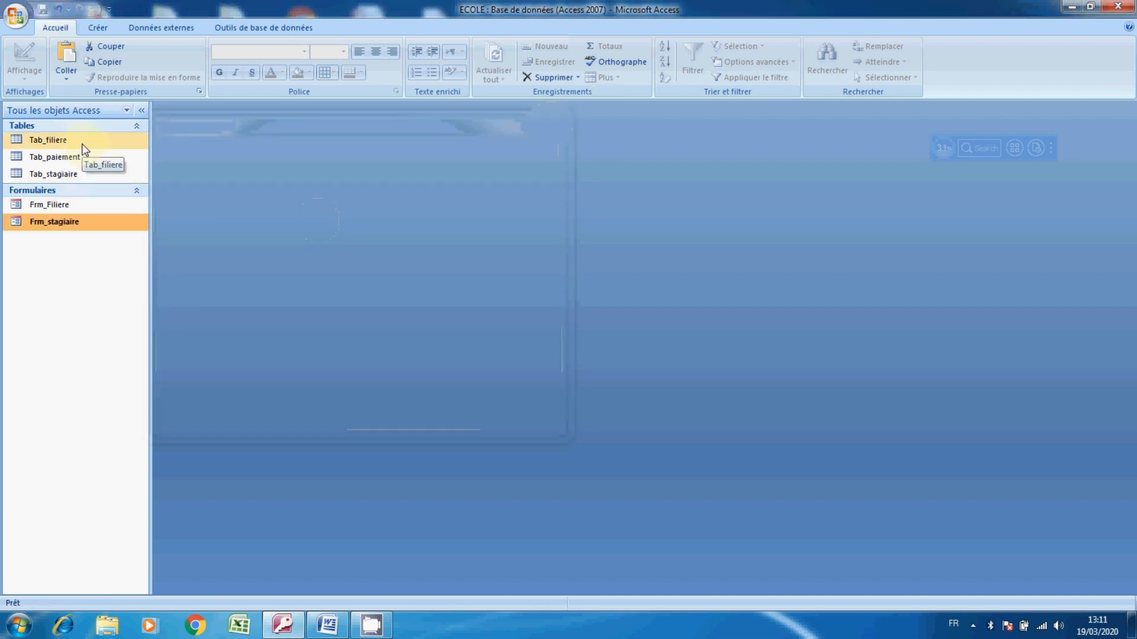
# Open Tab_filiere in design view, examine its Filiere field, and close the table.
pyautogui.click(82, 143)
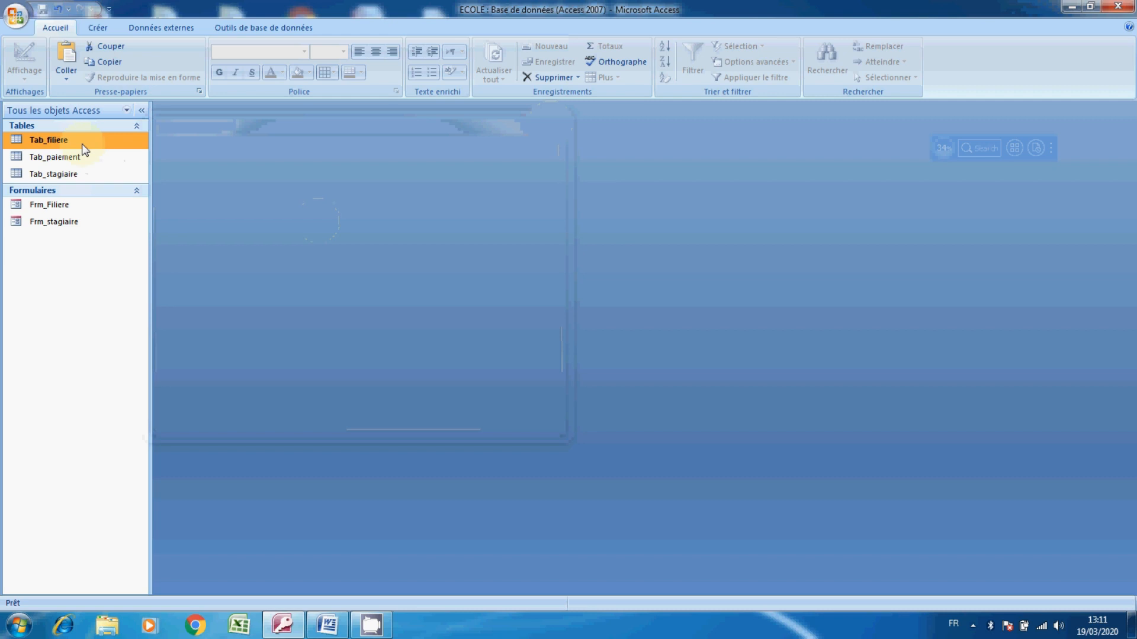
pyautogui.rightClick(82, 144)
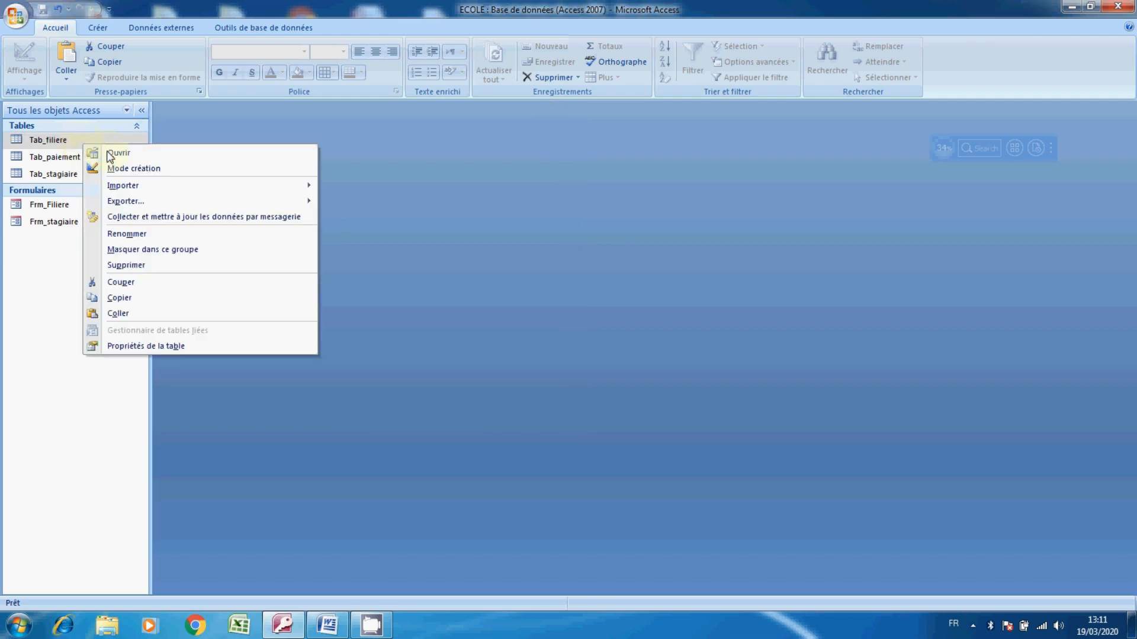
pyautogui.click(159, 172)
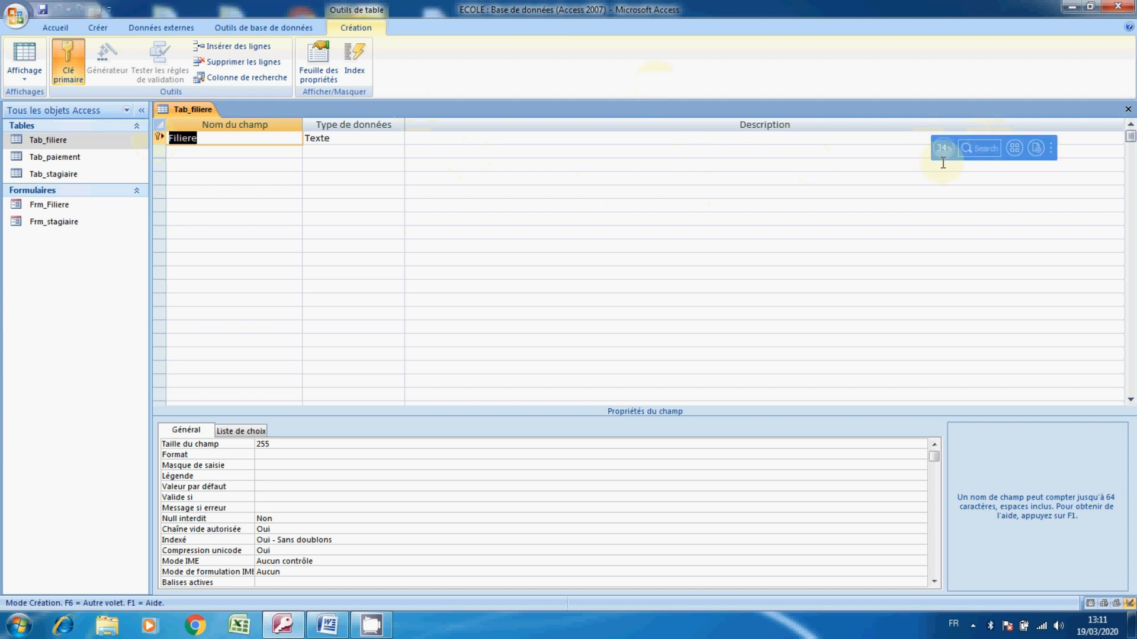
pyautogui.click(1127, 109)
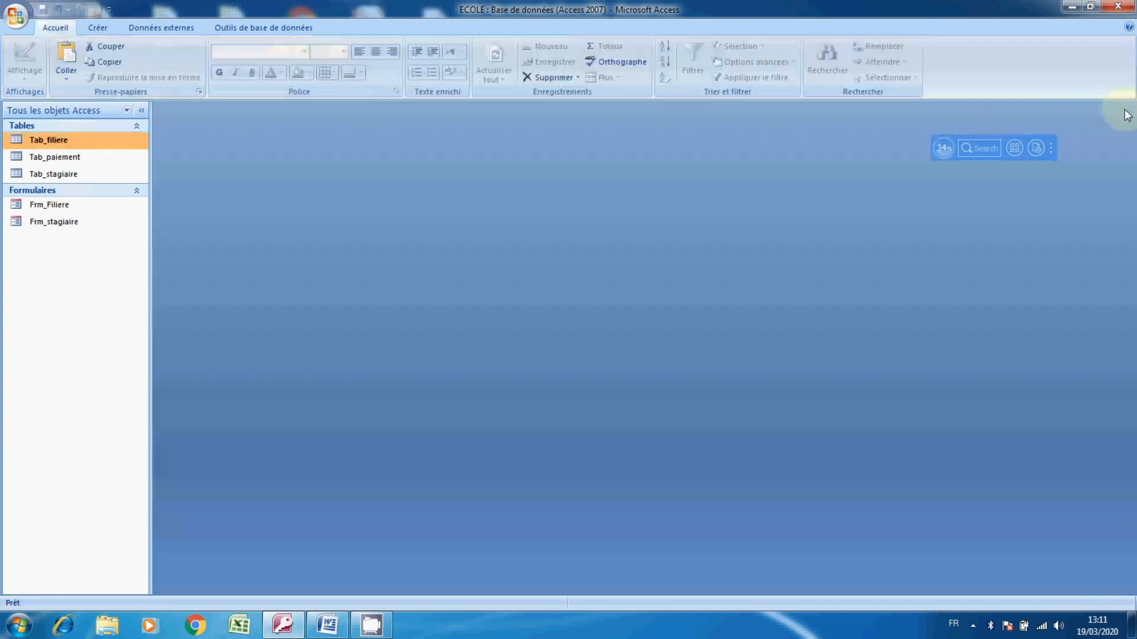
# Open Tab_stagiaire in design view and set the Filiere field's display control to Zone de liste déroulante.
pyautogui.click(71, 174)
pyautogui.rightClick(72, 173)
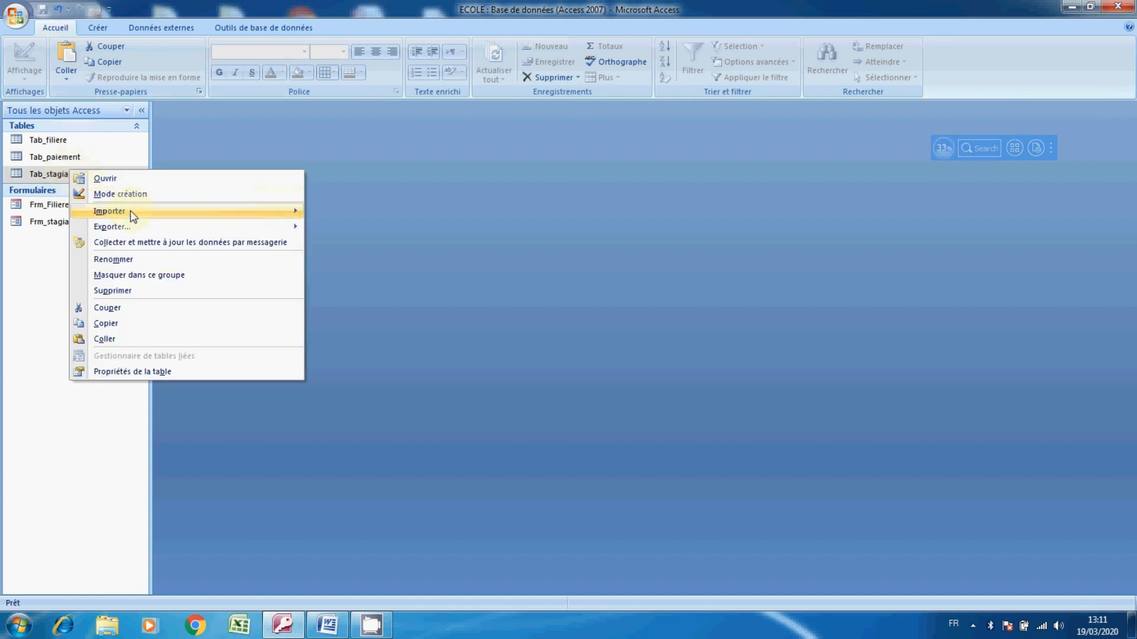
pyautogui.click(133, 194)
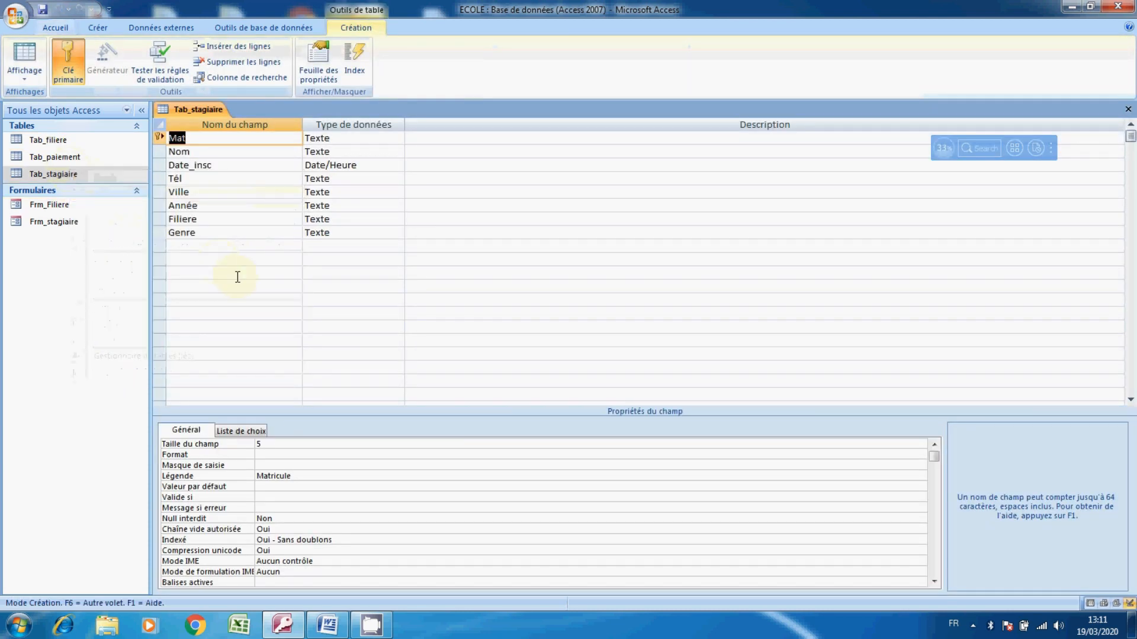
pyautogui.click(219, 219)
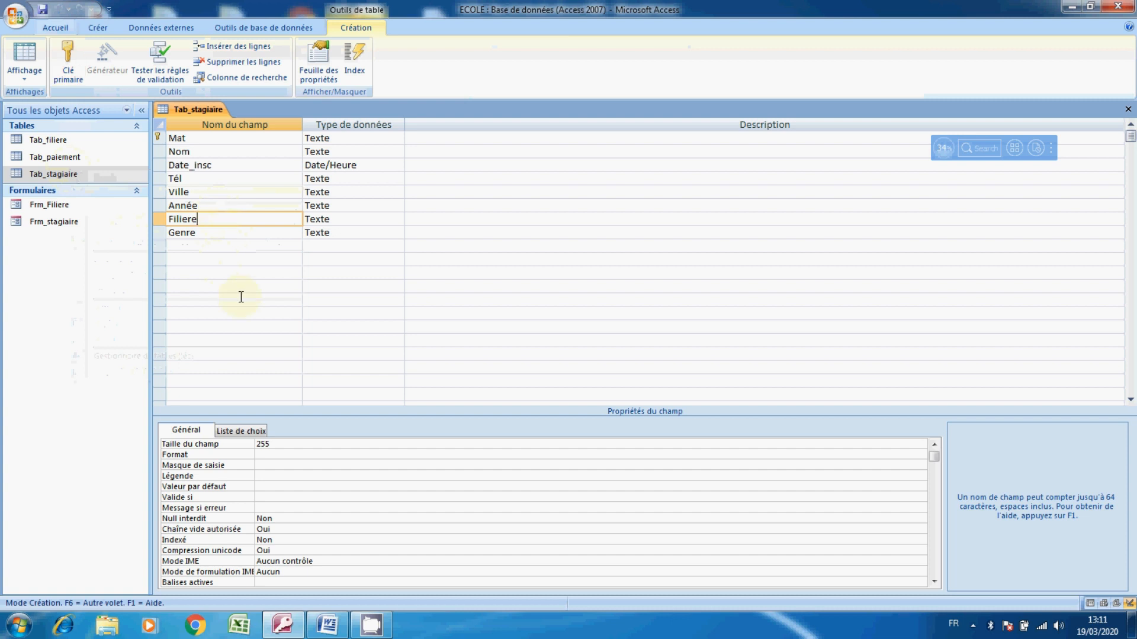
pyautogui.click(248, 429)
pyautogui.click(297, 444)
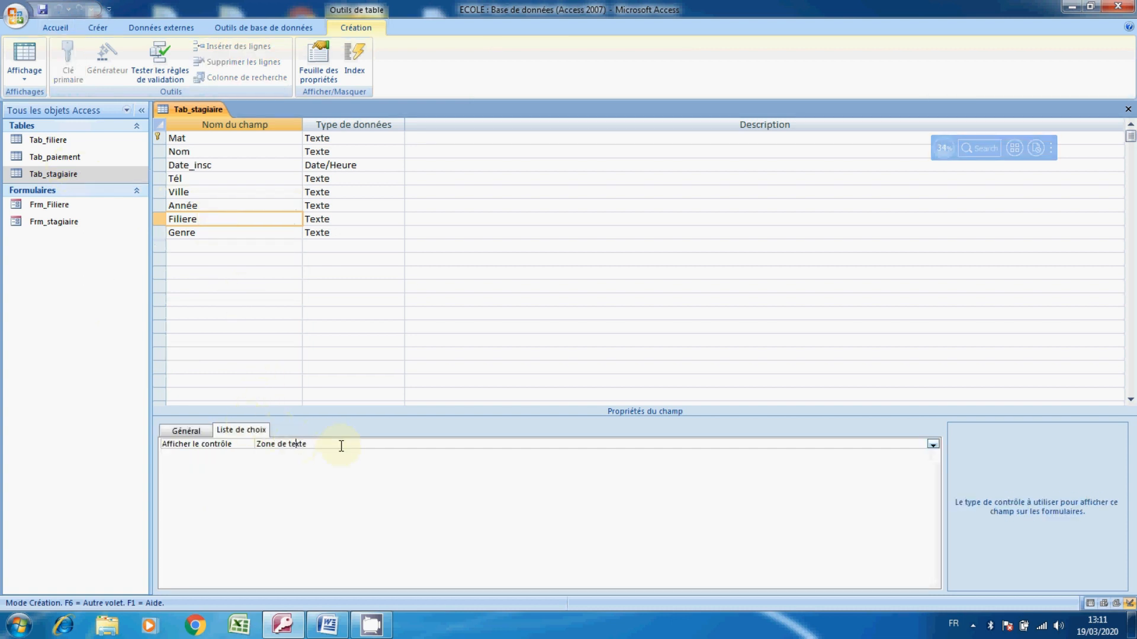
pyautogui.click(932, 445)
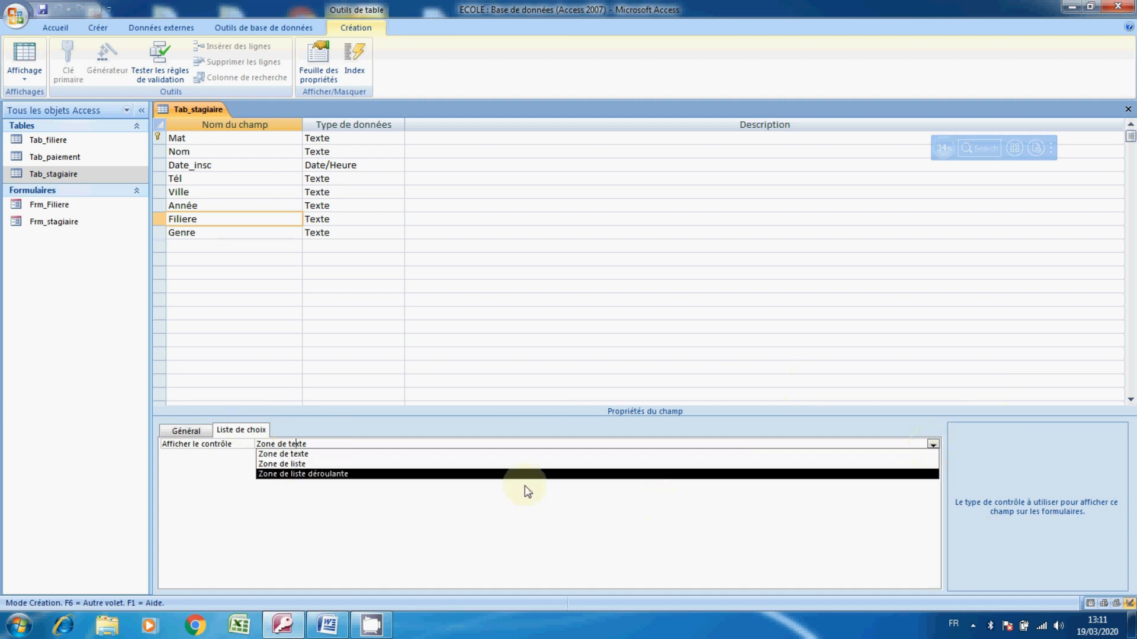
pyautogui.click(483, 474)
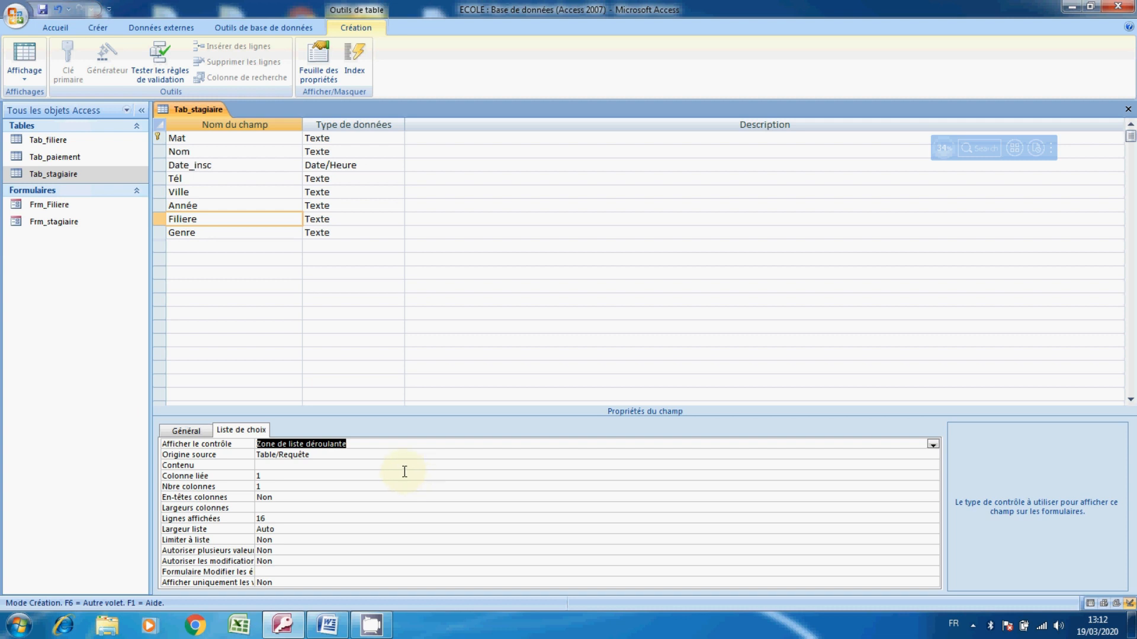
# Set Tab_filiere as the Filiere field's list source (Contenu), then close Tab_stagiaire and save the changes.
pyautogui.click(305, 463)
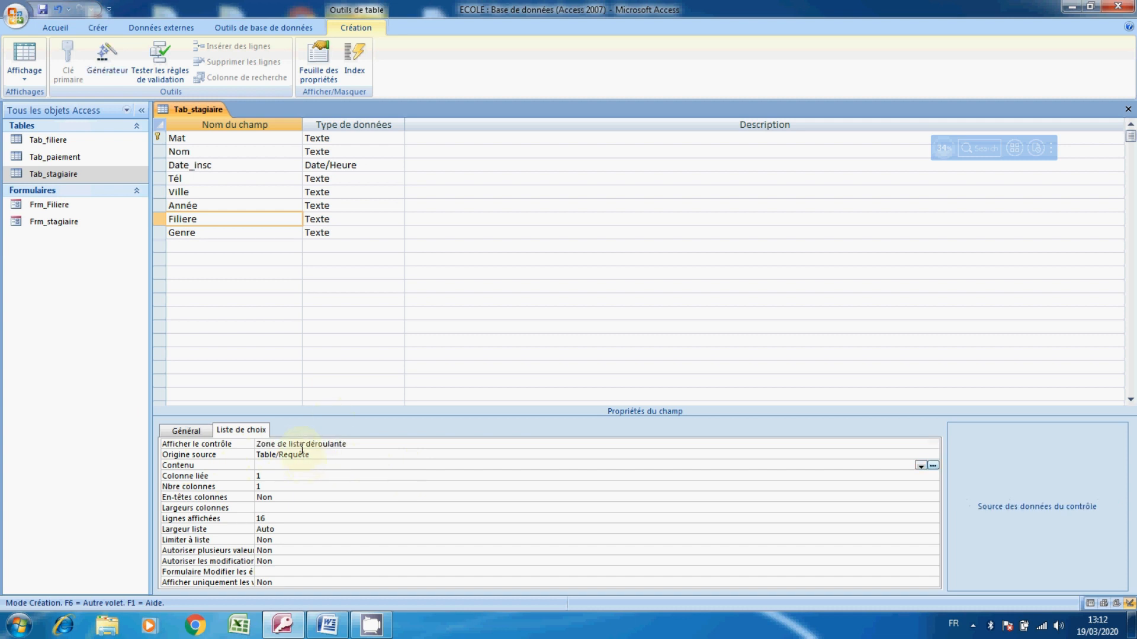
pyautogui.click(303, 448)
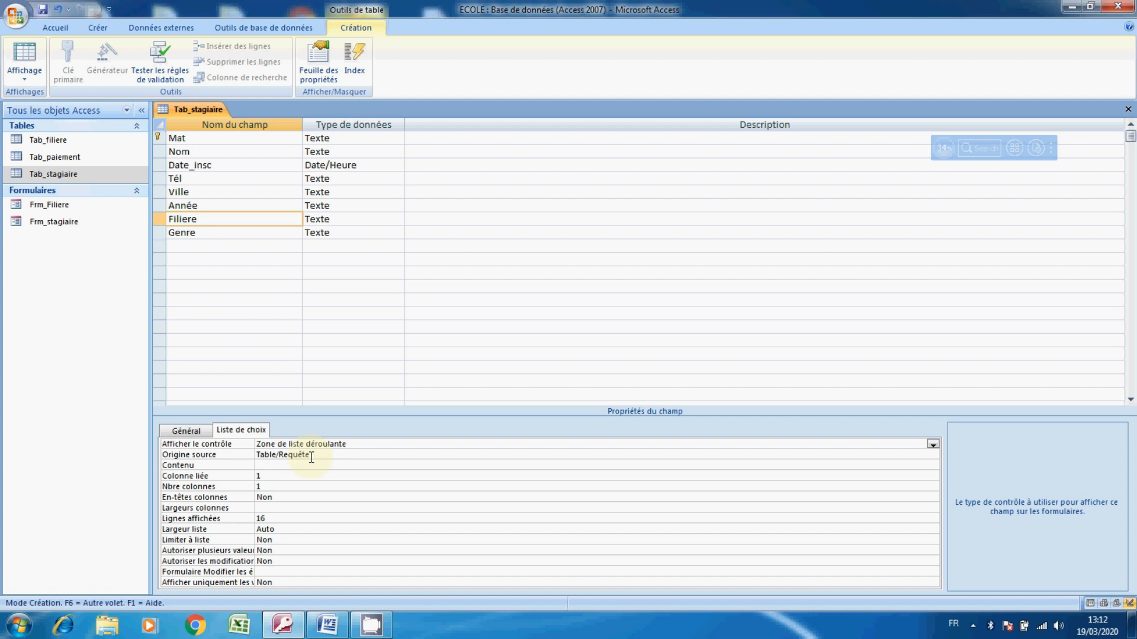
pyautogui.click(298, 466)
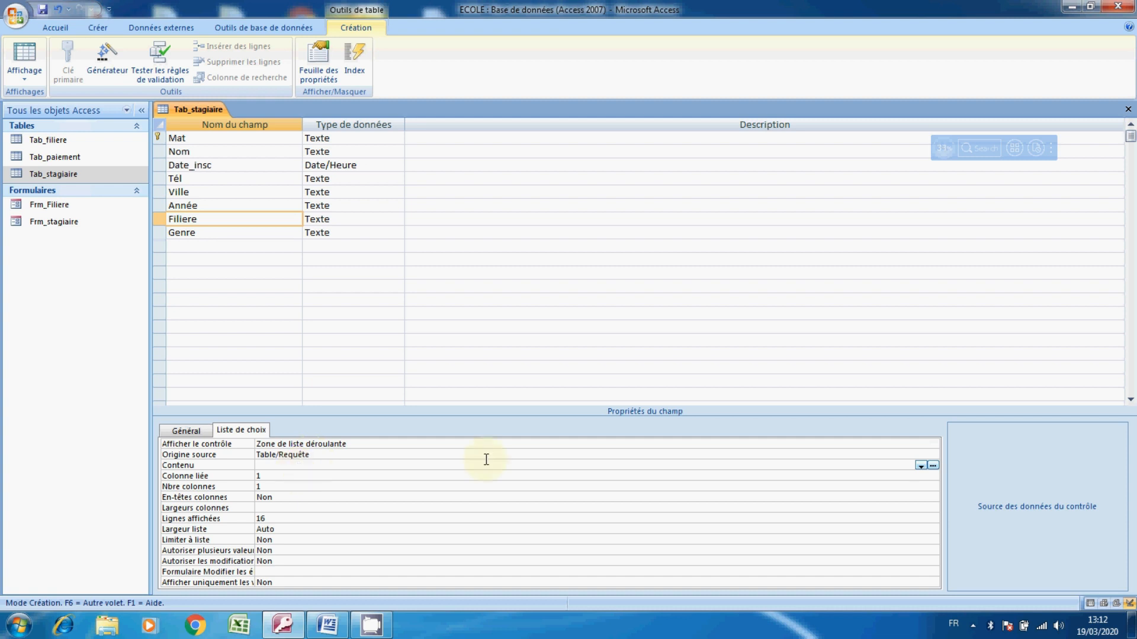
pyautogui.click(922, 467)
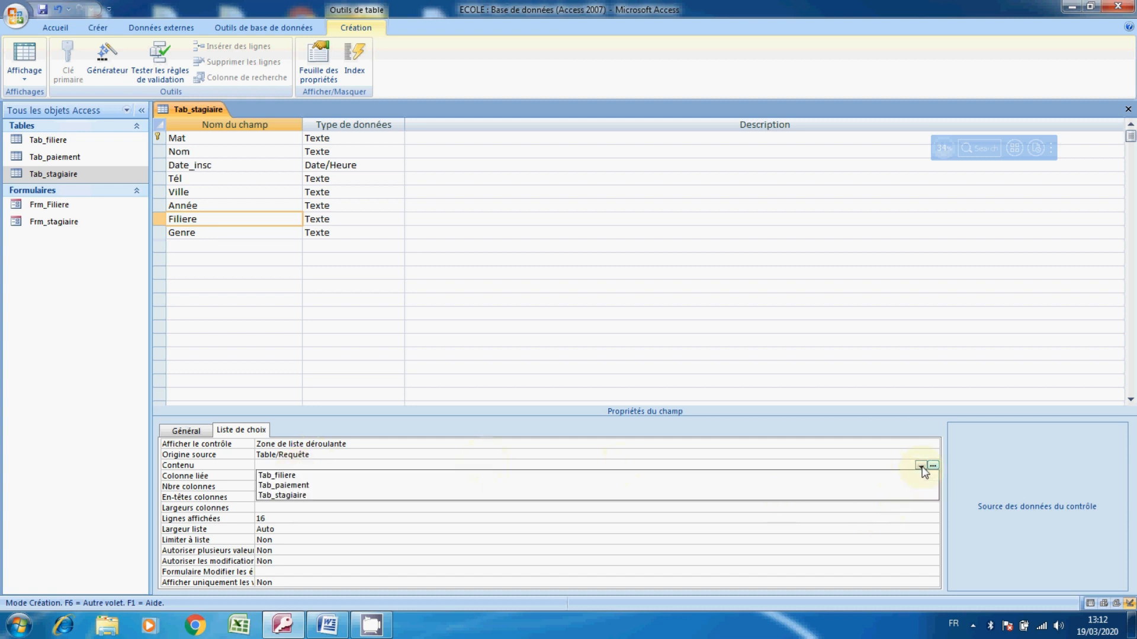
pyautogui.click(381, 475)
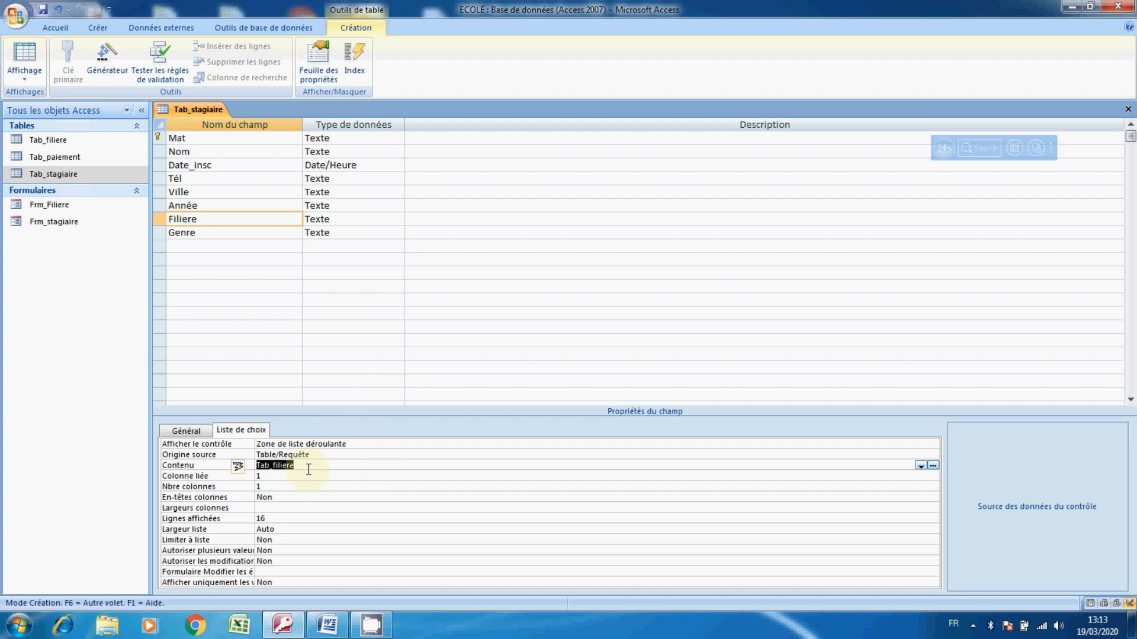
pyautogui.click(1127, 109)
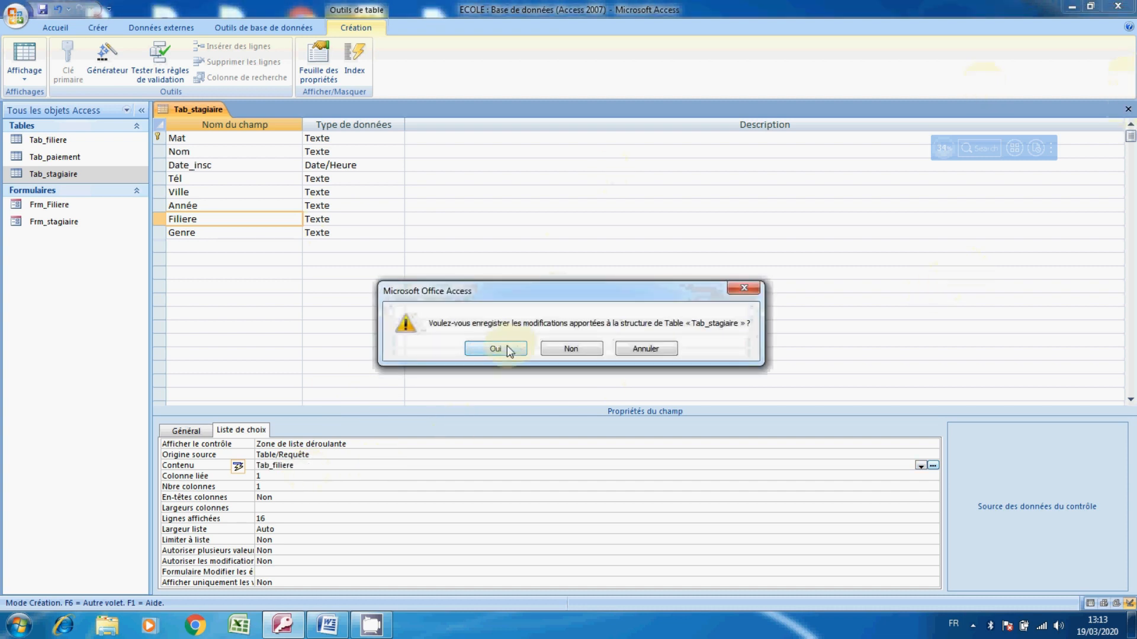
pyautogui.click(507, 348)
# Open Frm_Filiere in design view, examine its available fields, and close the form.
pyautogui.click(58, 142)
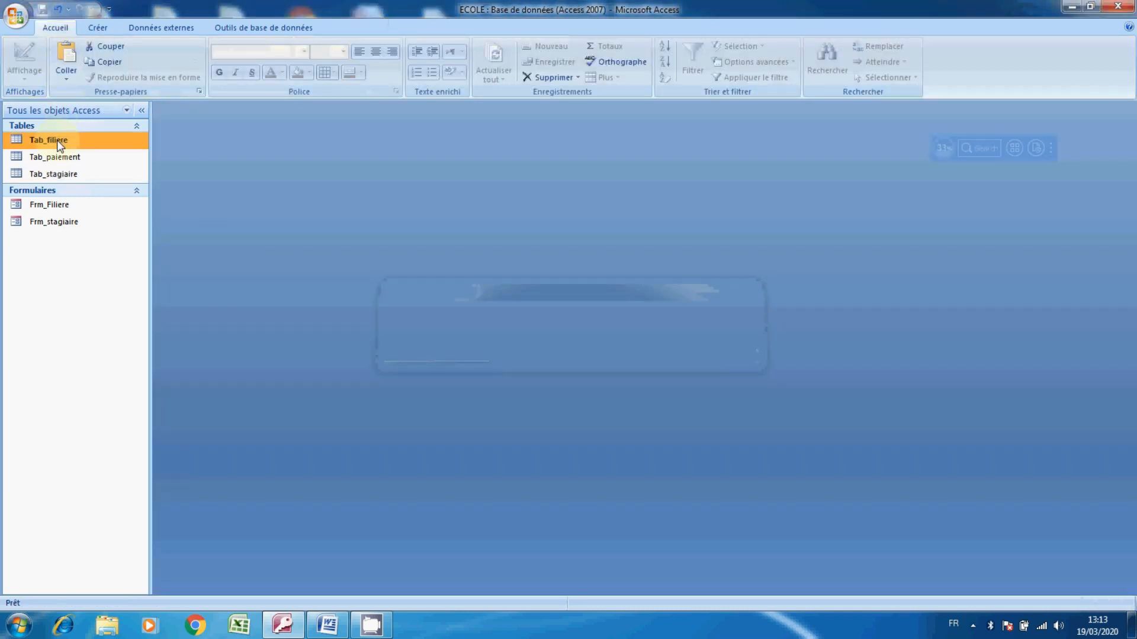
pyautogui.click(62, 205)
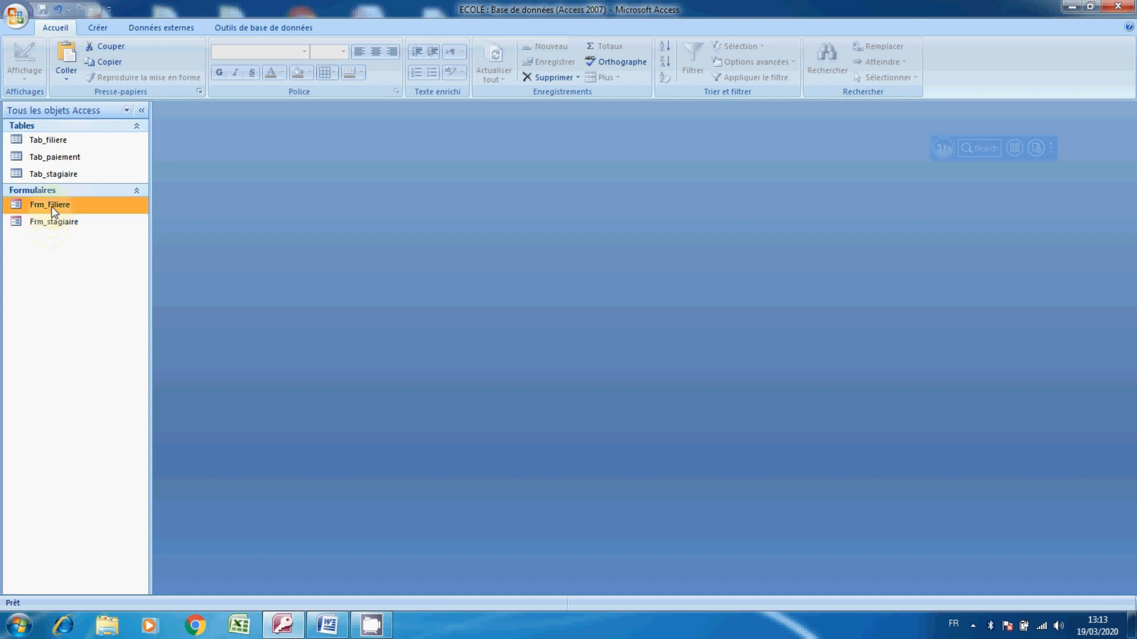
pyautogui.rightClick(53, 209)
pyautogui.click(95, 247)
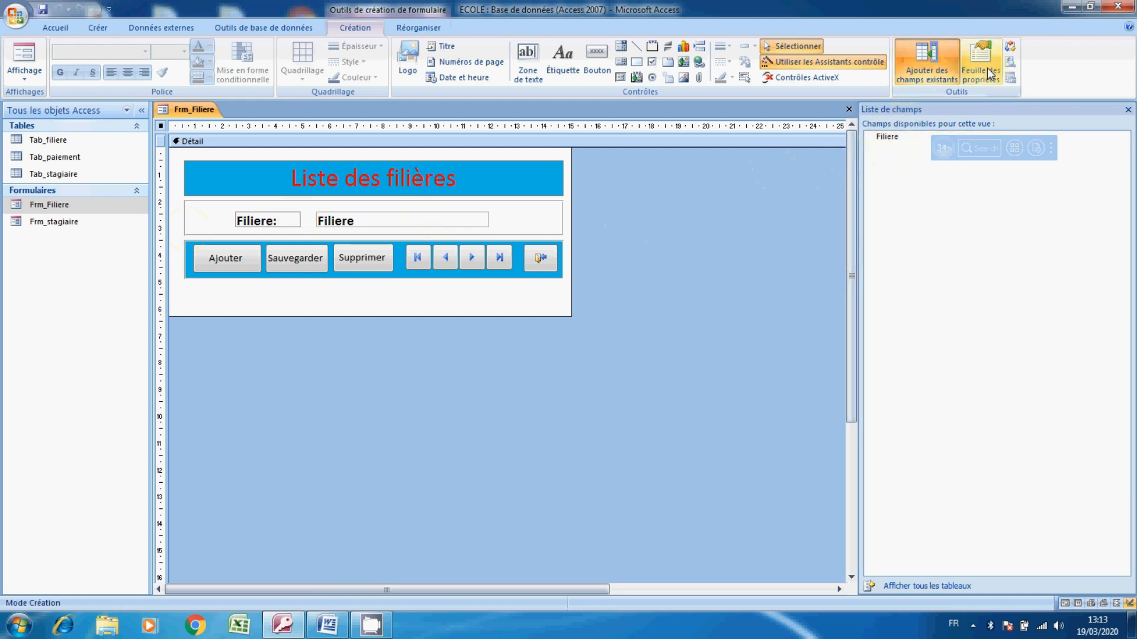
pyautogui.click(943, 66)
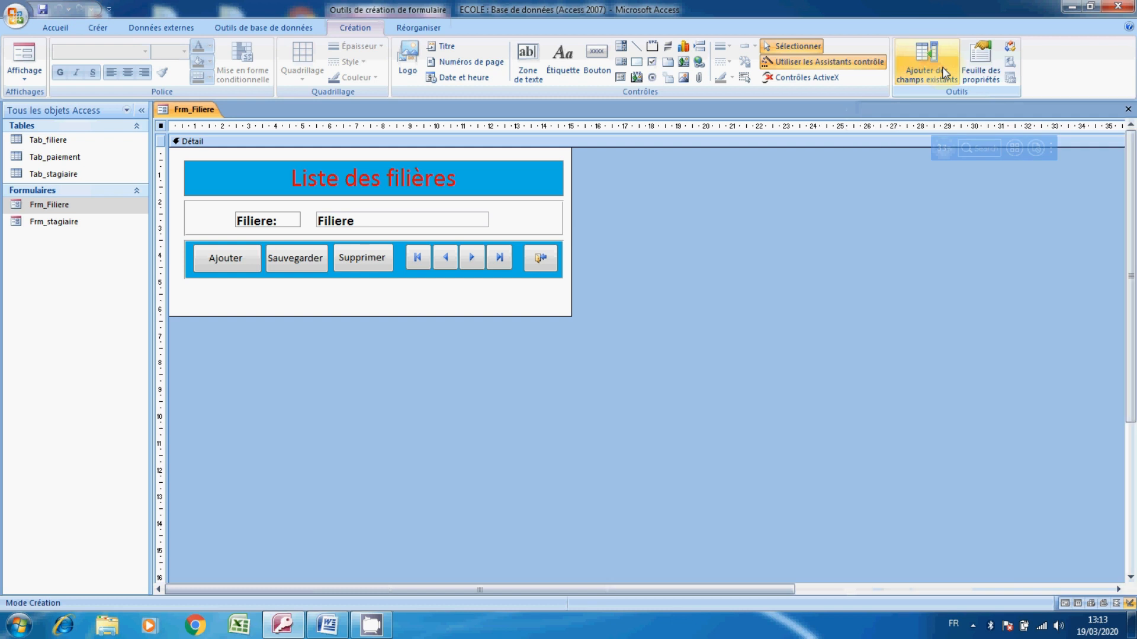
pyautogui.click(940, 76)
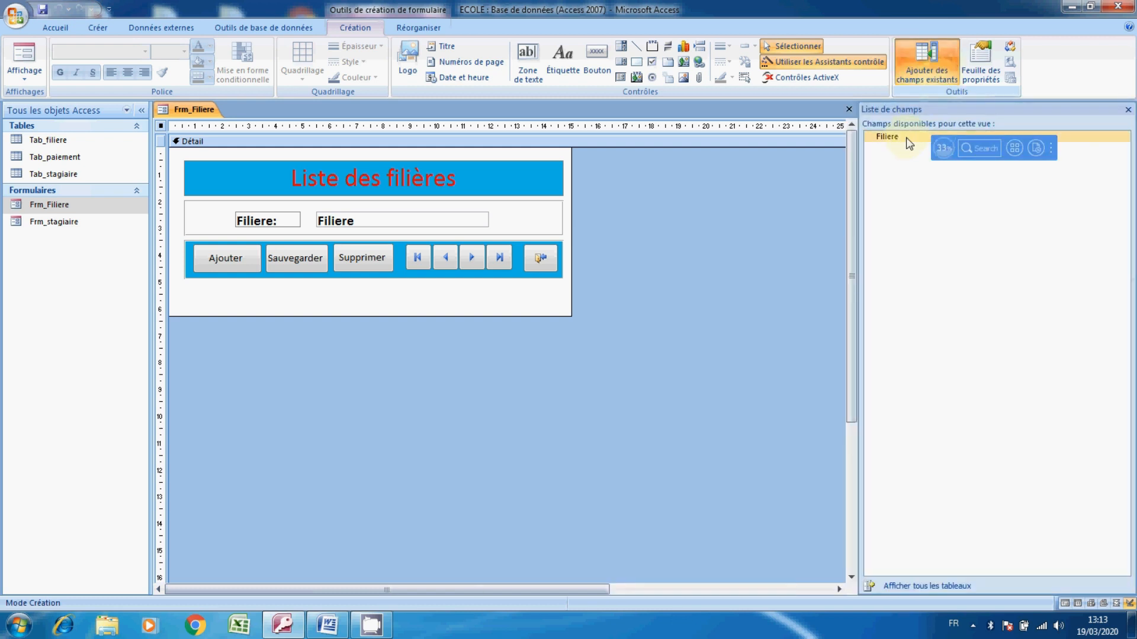
pyautogui.click(906, 141)
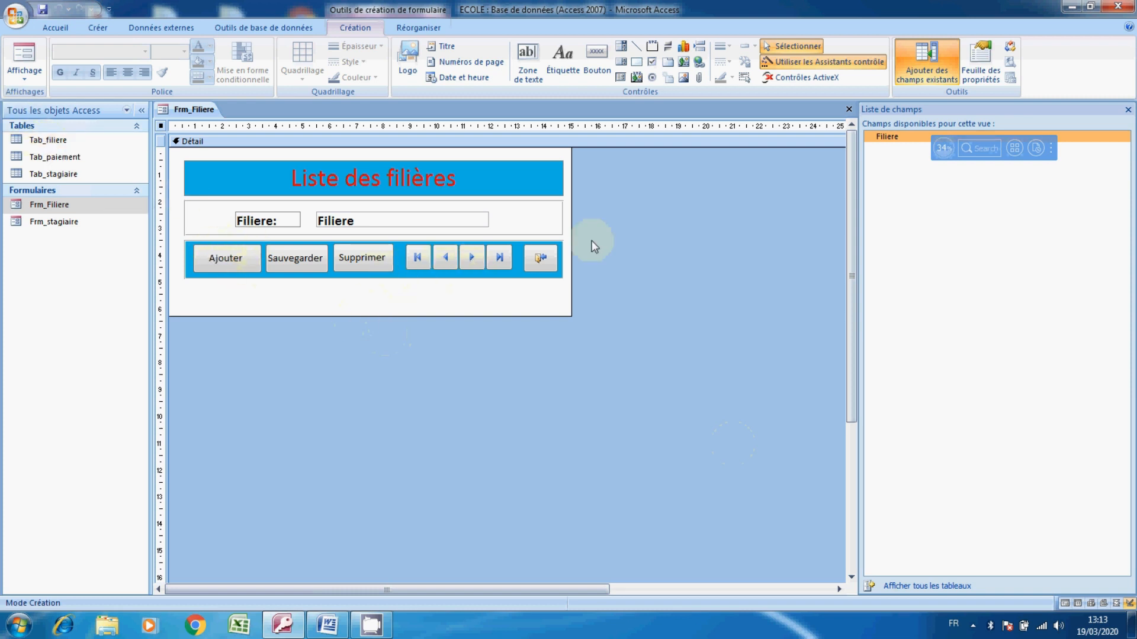
pyautogui.click(848, 112)
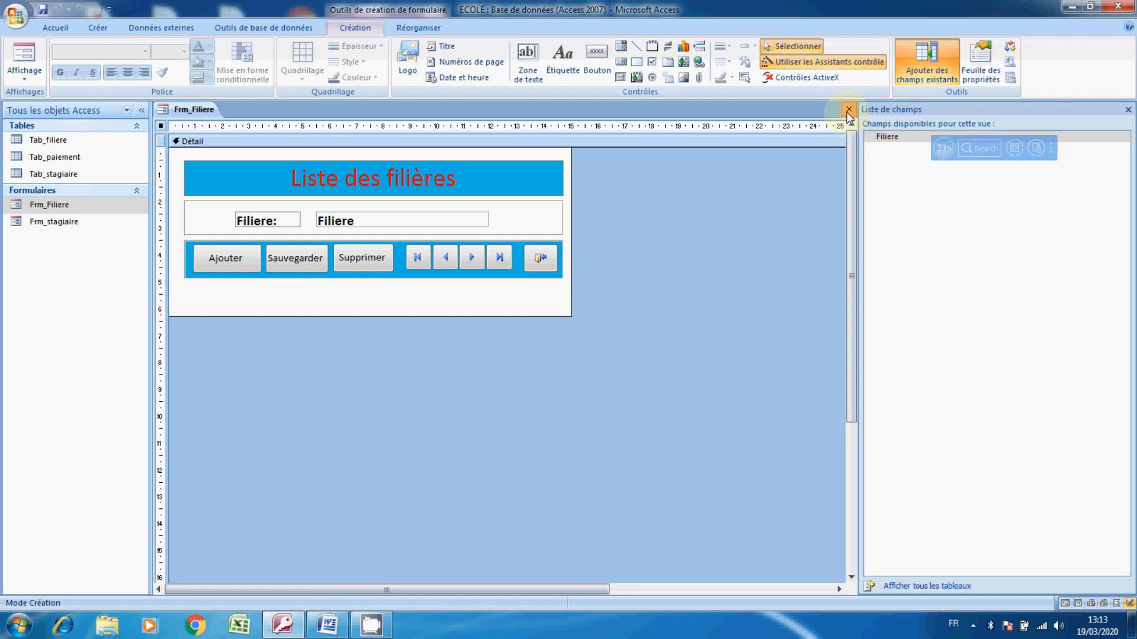
pyautogui.click(849, 110)
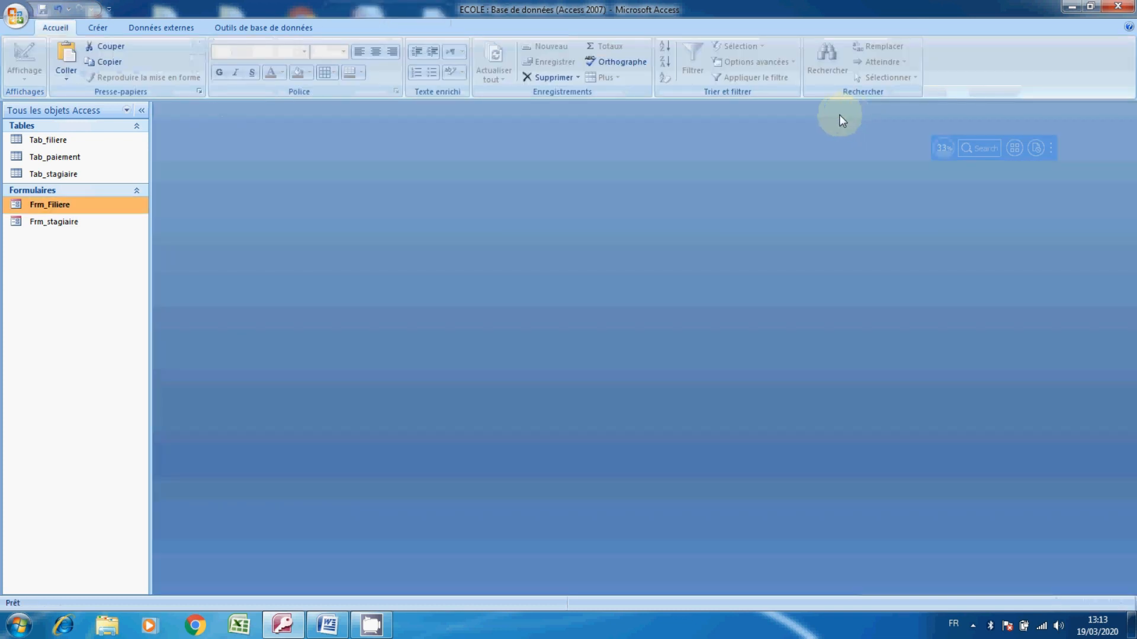
# Open Frm_stagiaire in design view and delete the Filiere text box together with its label.
pyautogui.click(59, 222)
pyautogui.rightClick(60, 222)
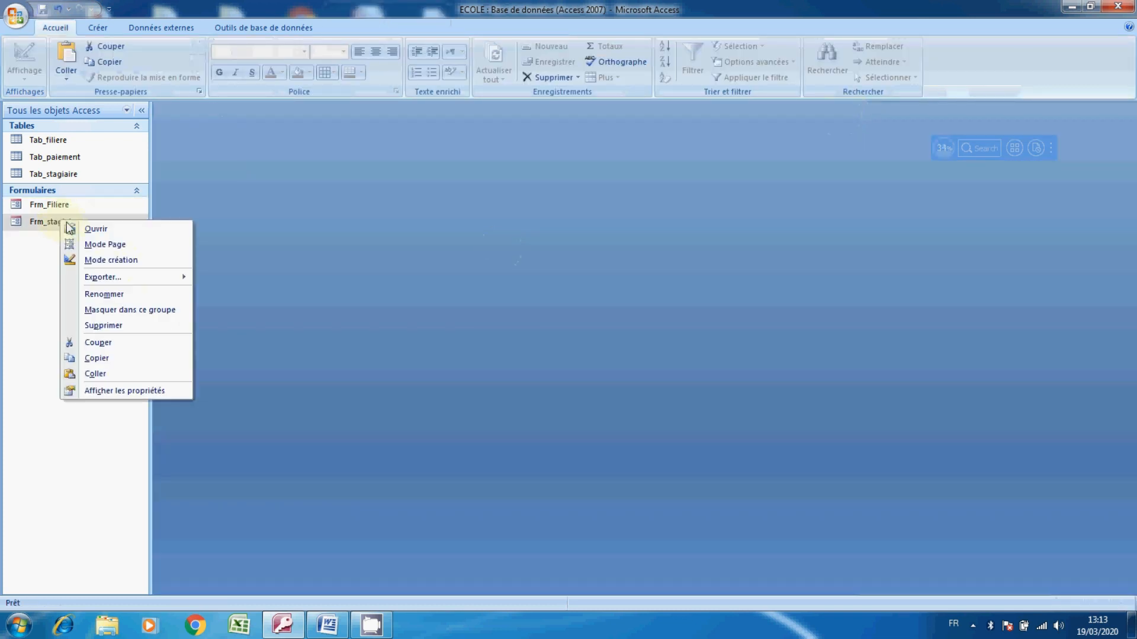
pyautogui.click(105, 258)
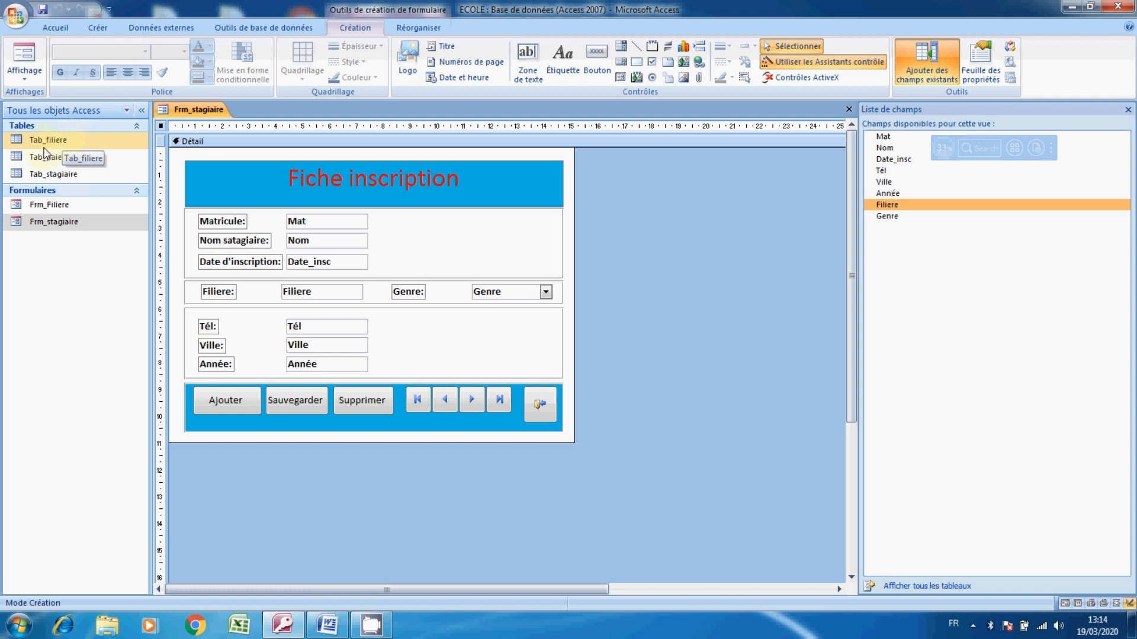
pyautogui.click(319, 289)
pyautogui.press('Delete')
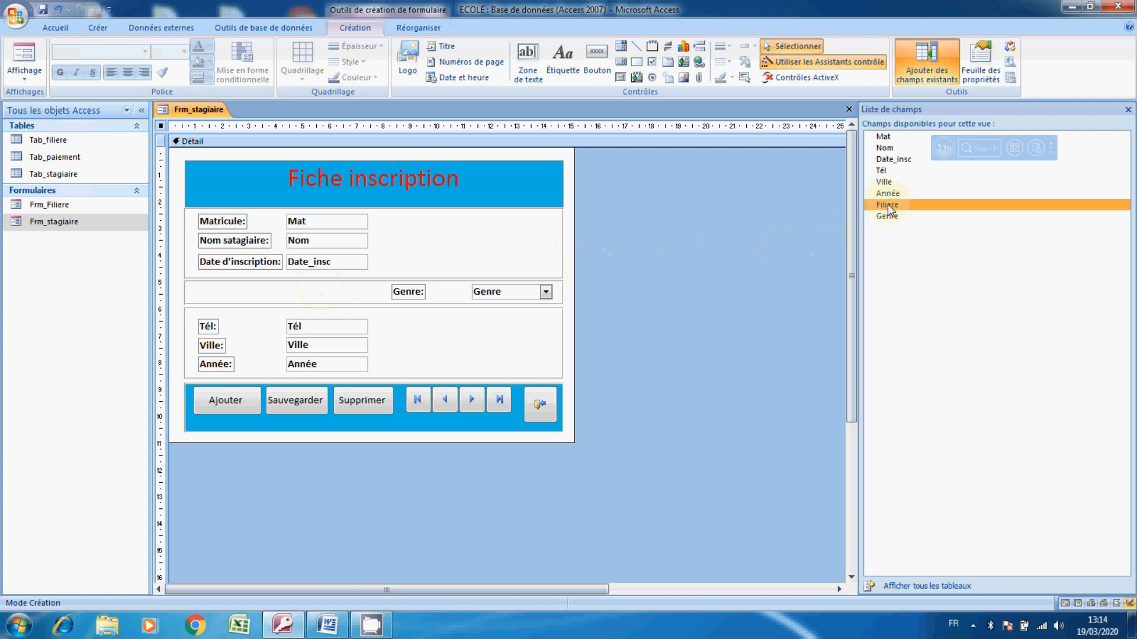
# Add the Filiere field from the available fields again and nudge it into place on the Genre row.
pyautogui.moveTo(887, 204); pyautogui.dragTo(295, 286)
pyautogui.press('Up')
pyautogui.press('Left')
pyautogui.press('Left')
pyautogui.press('Left')
pyautogui.press('Left')
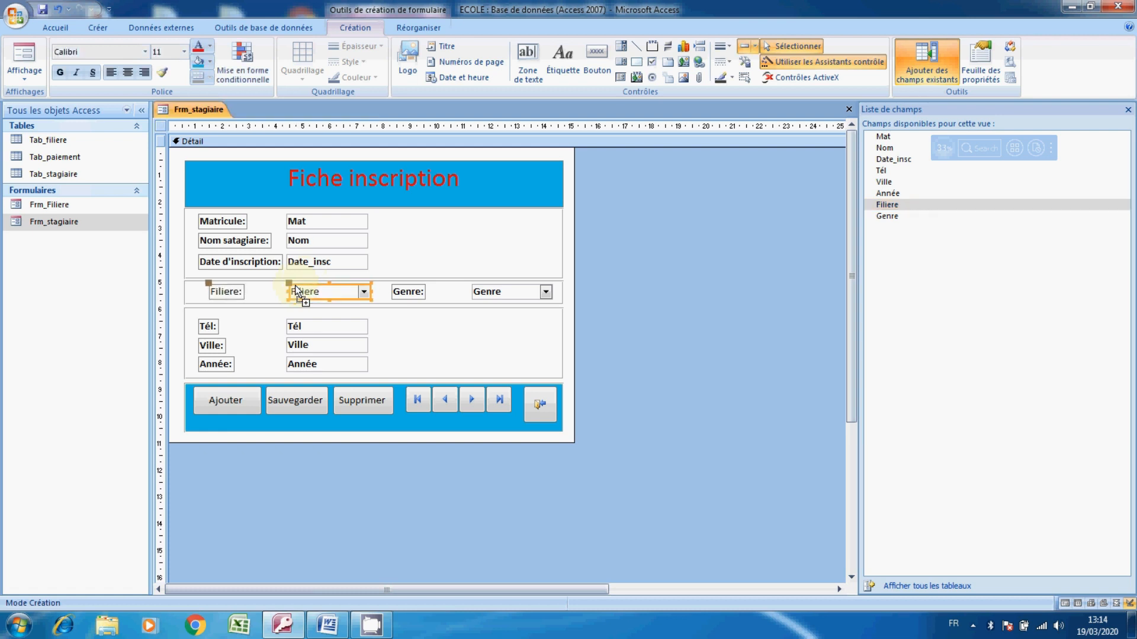
# Make the new Filiere combo box and its label bold.
pyautogui.click(62, 72)
pyautogui.click(230, 293)
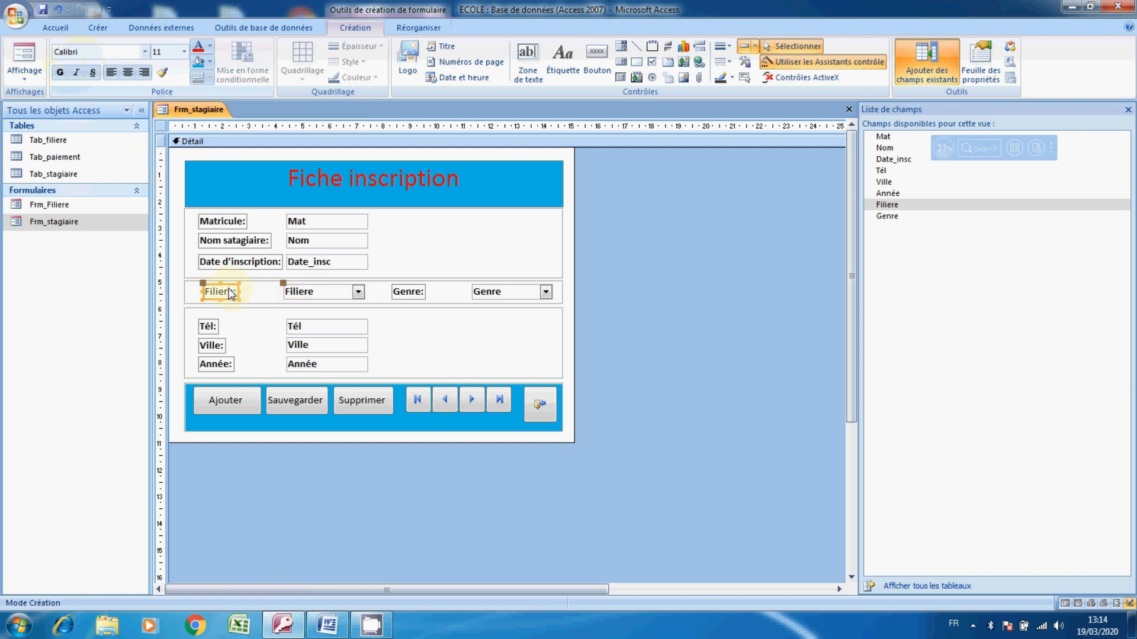
pyautogui.click(60, 72)
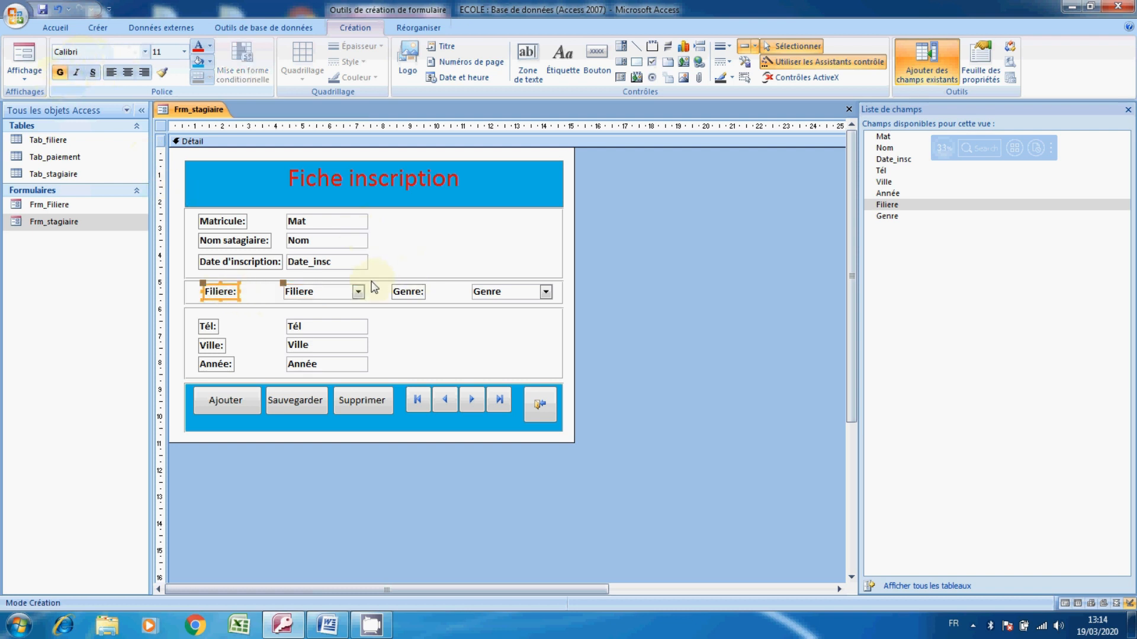
pyautogui.click(351, 291)
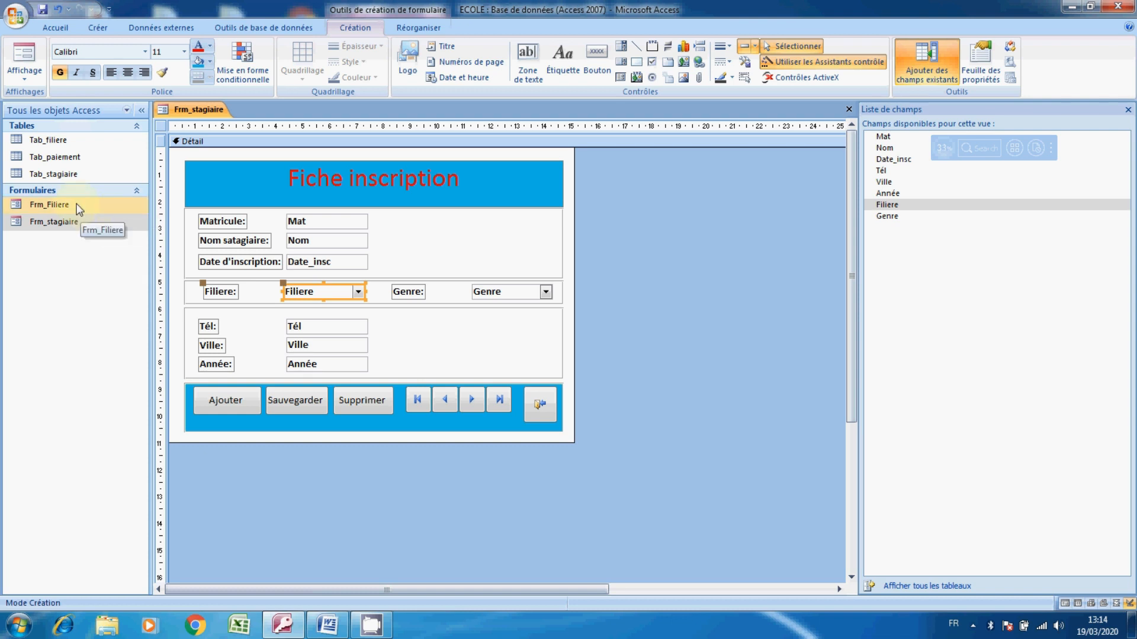
# Add a small command button beside the Filiere combo box that opens Frm_Filiere and displays all records.
pyautogui.click(599, 58)
pyautogui.moveTo(364, 285)
pyautogui.mouseDown()
pyautogui.moveTo(396, 308)
pyautogui.moveTo(382, 300)
pyautogui.mouseUp()
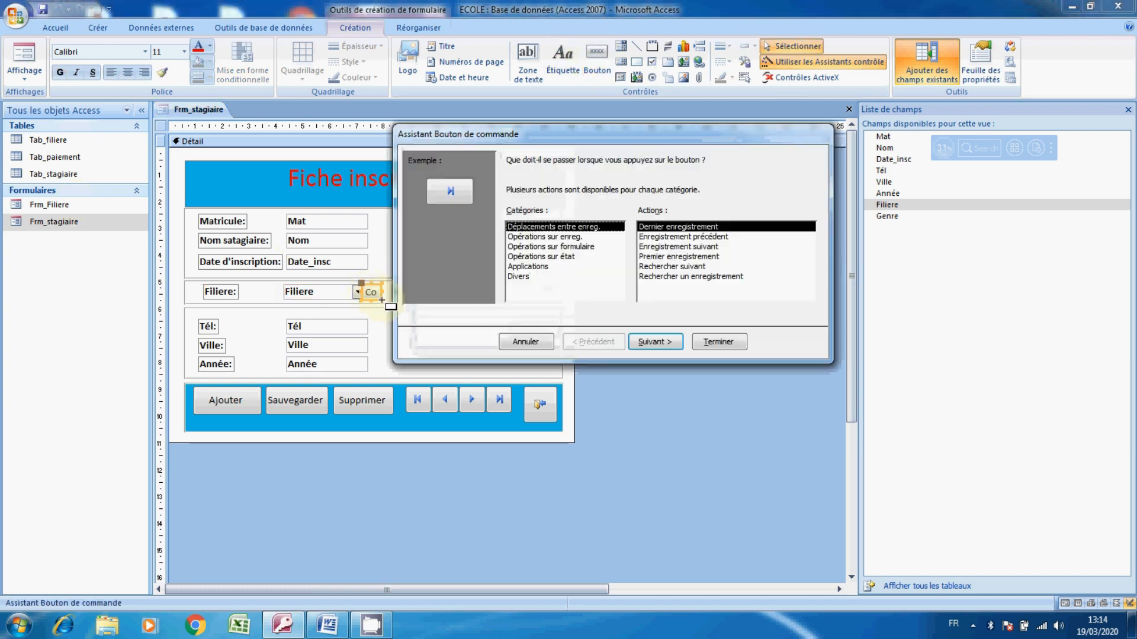
pyautogui.click(566, 248)
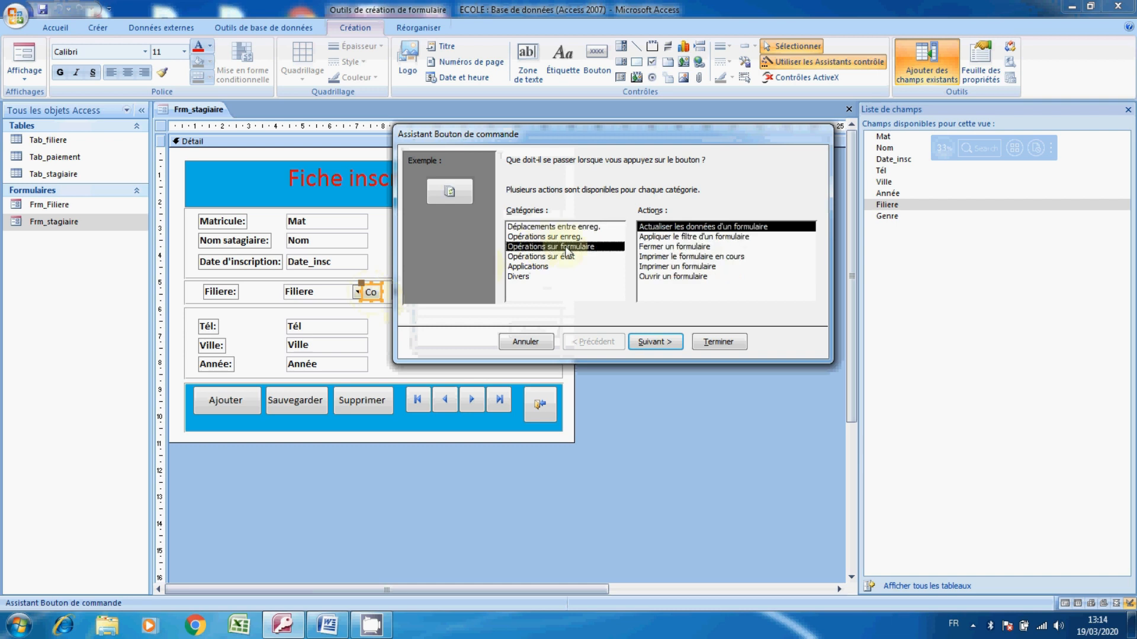
pyautogui.click(657, 277)
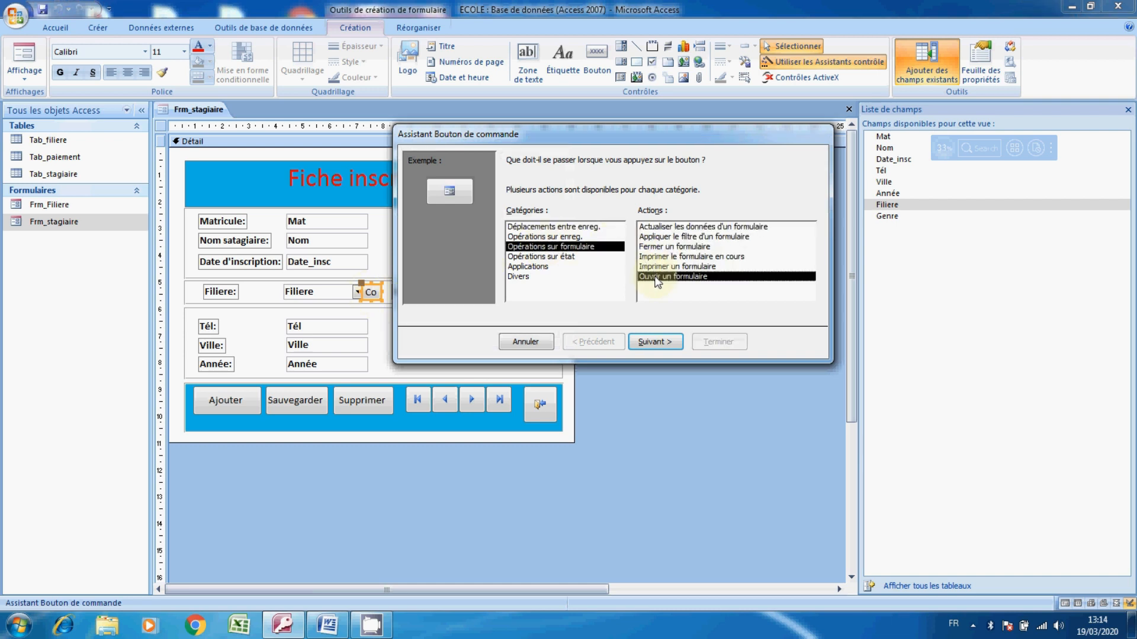
pyautogui.click(656, 341)
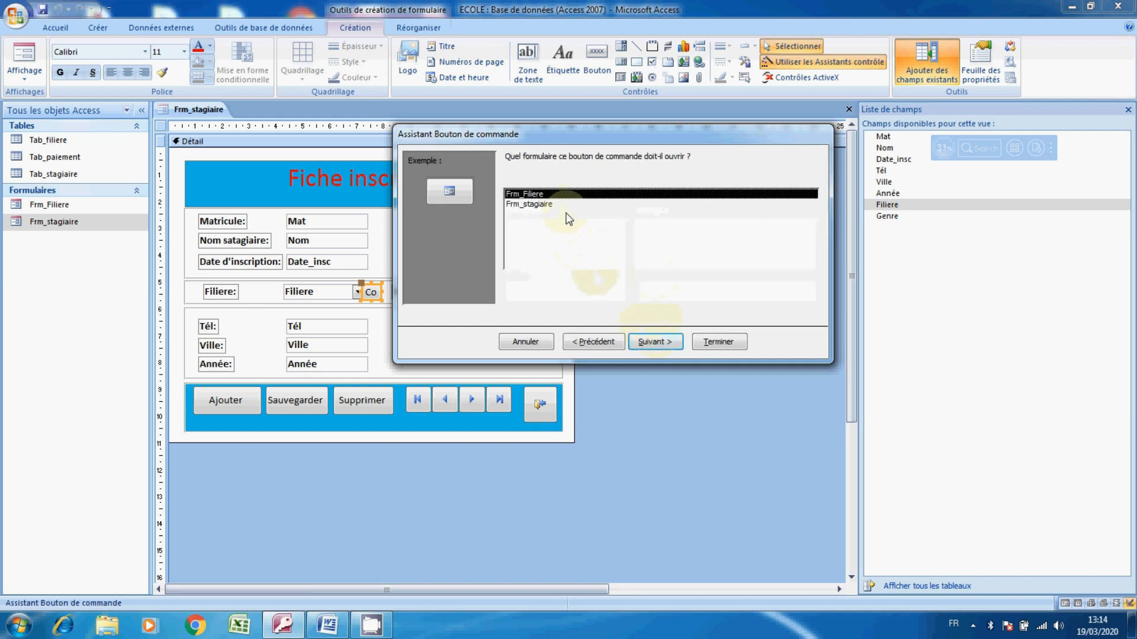
pyautogui.click(657, 345)
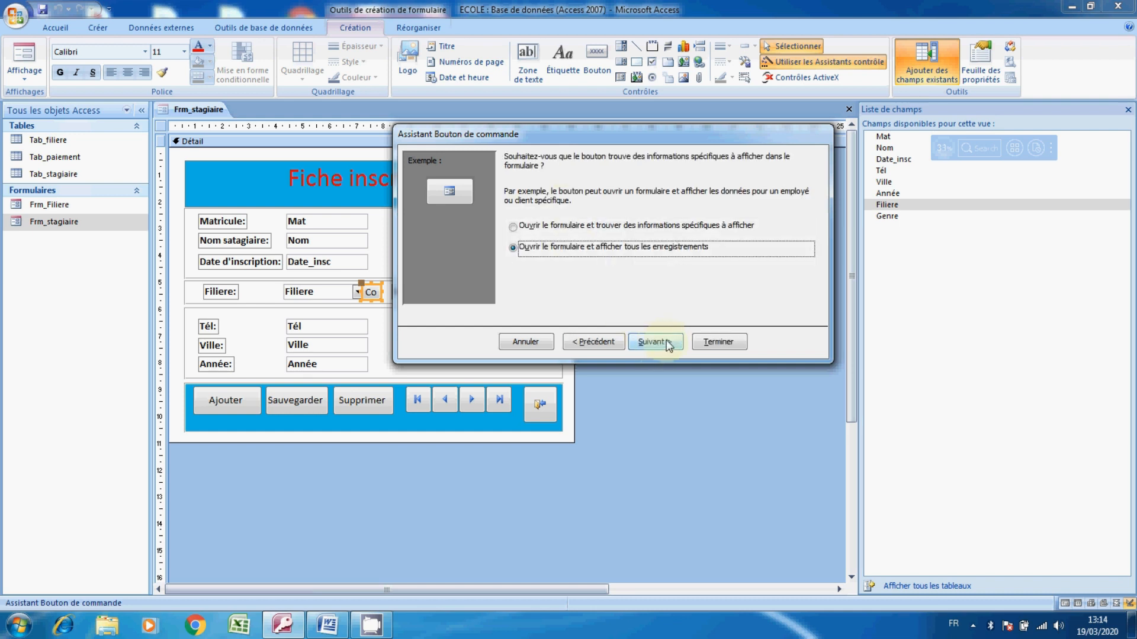
pyautogui.click(668, 343)
# Caption the command button ":::", finish the wizard with the default name, and nudge the button slightly right.
pyautogui.click(631, 223)
pyautogui.press('BackSpace')
pyautogui.press('BackSpace')
pyautogui.press('BackSpace')
pyautogui.press('BackSpace')
pyautogui.press('BackSpace')
pyautogui.press('BackSpace')
pyautogui.press('BackSpace')
pyautogui.press('BackSpace')
pyautogui.press('BackSpace')
pyautogui.press('BackSpace')
pyautogui.press('BackSpace')
pyautogui.press('BackSpace')
pyautogui.press('BackSpace')
pyautogui.press('BackSpace')
pyautogui.press('BackSpace')
pyautogui.press('BackSpace')
pyautogui.press('BackSpace')
pyautogui.write(':::')
pyautogui.click(654, 342)
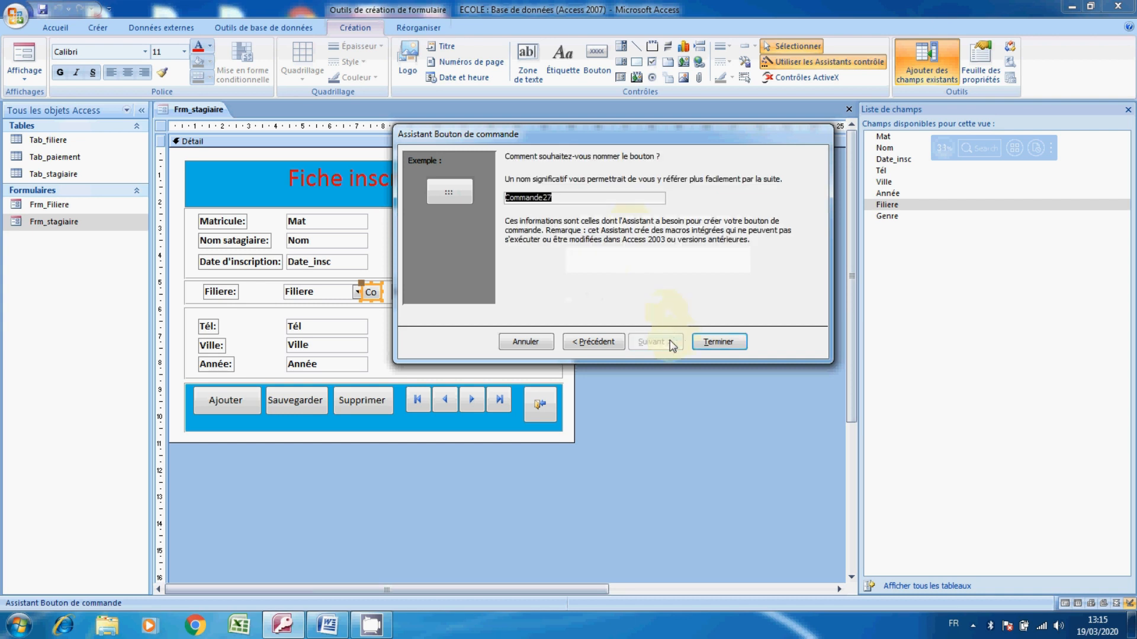
pyautogui.click(736, 344)
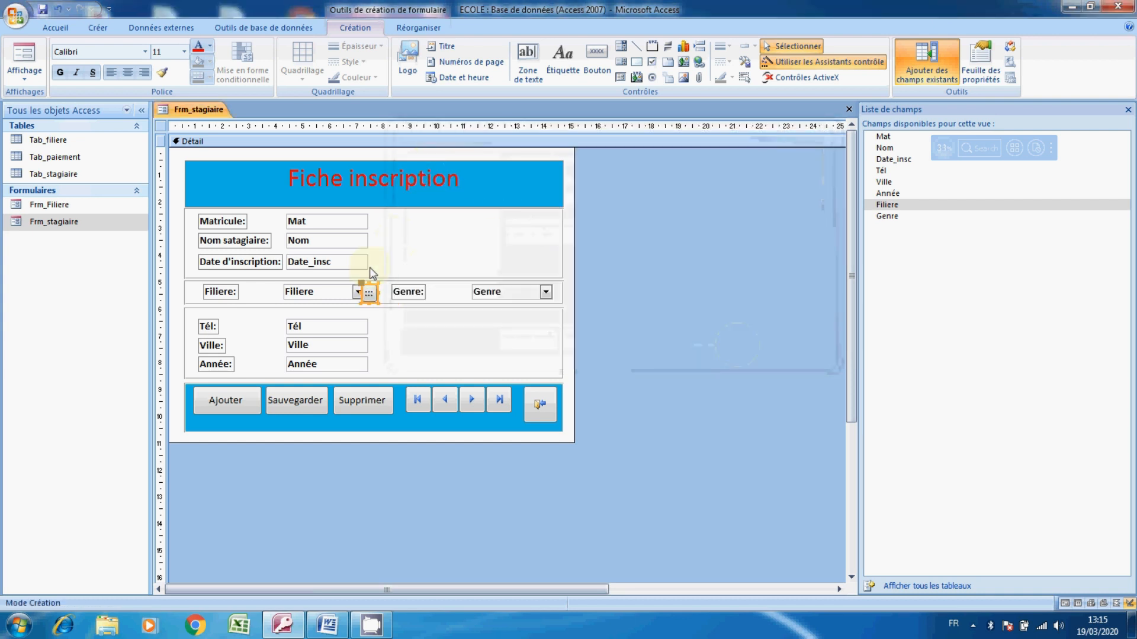
pyautogui.press('Right')
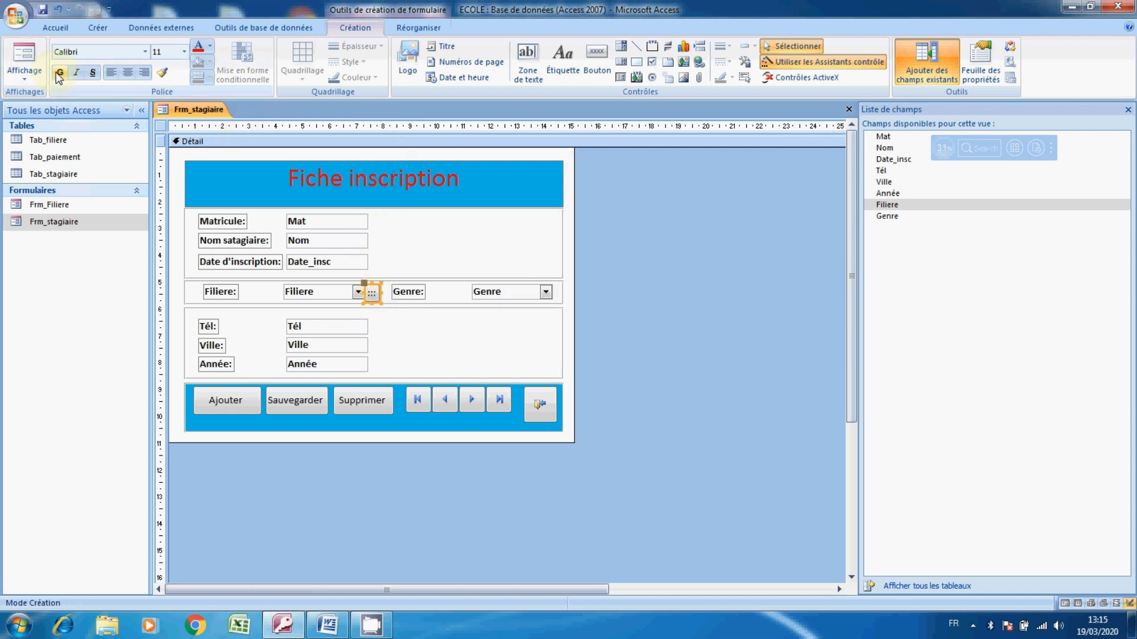
# Close the Frm_stagiaire design and save its changes.
pyautogui.click(692, 296)
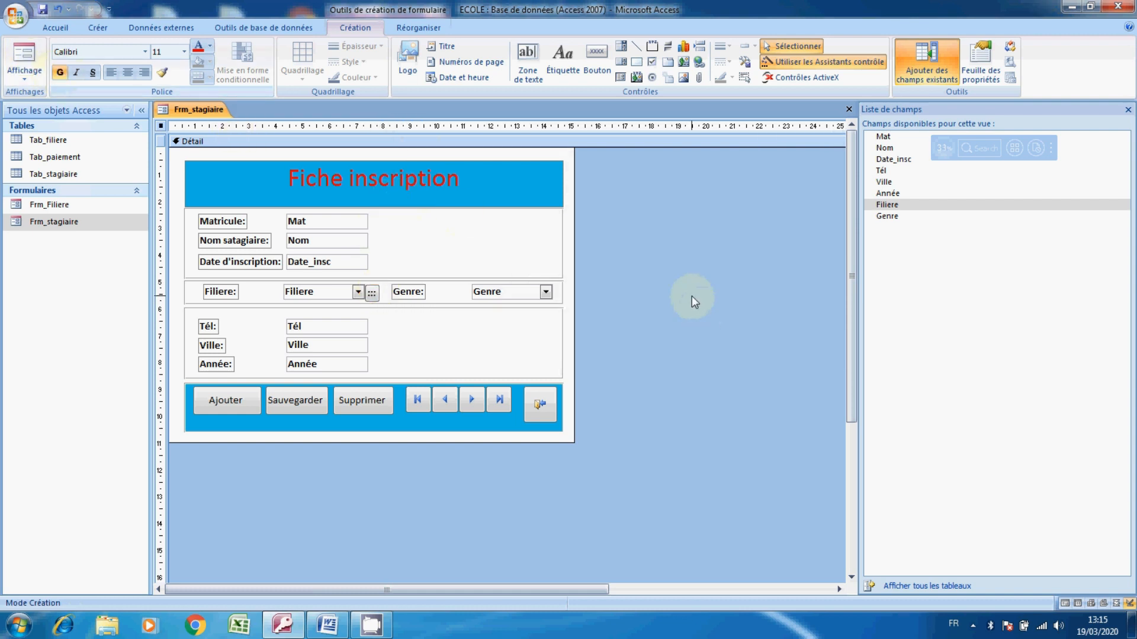
pyautogui.click(849, 109)
pyautogui.click(483, 348)
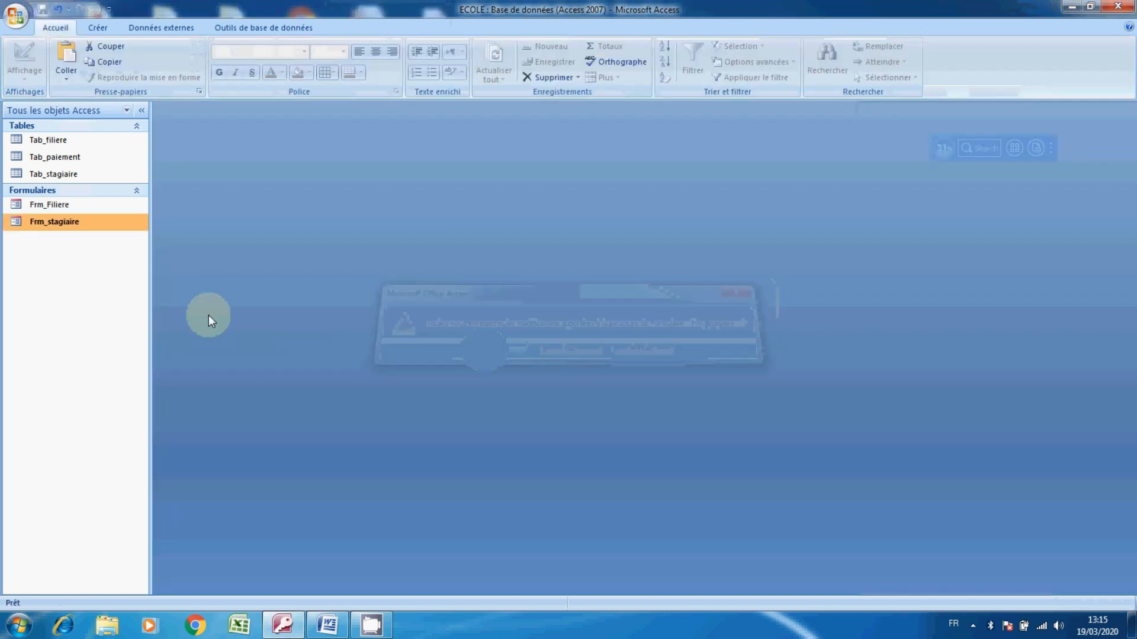
# Open Frm_stagiaire in form view to check the Filiere drop-down list, and close the form.
pyautogui.rightClick(74, 231)
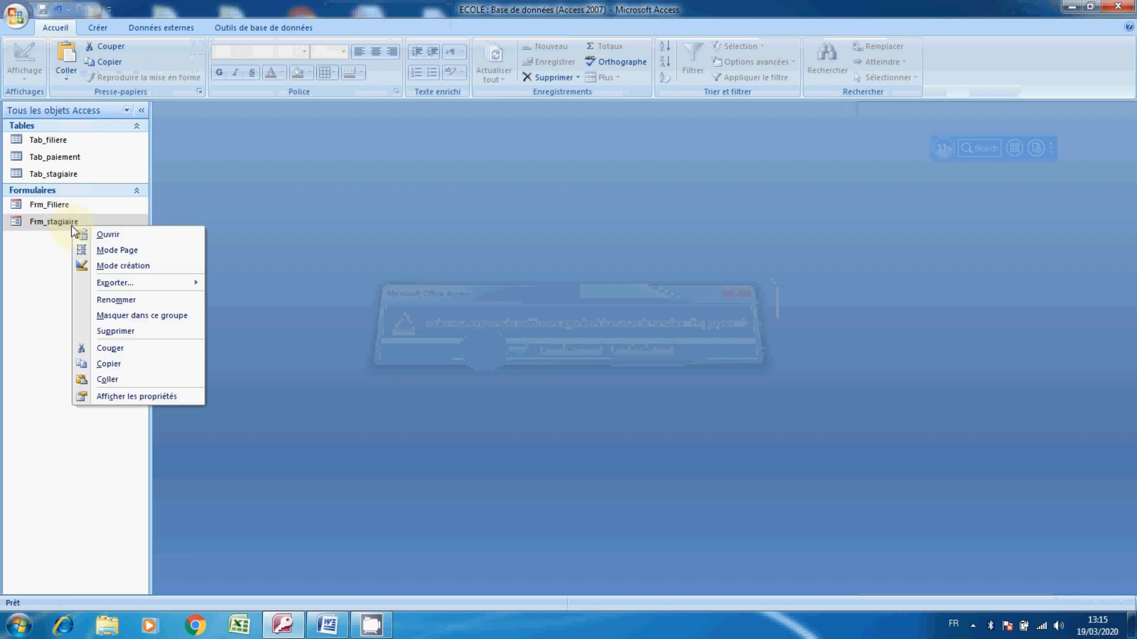
pyautogui.click(116, 236)
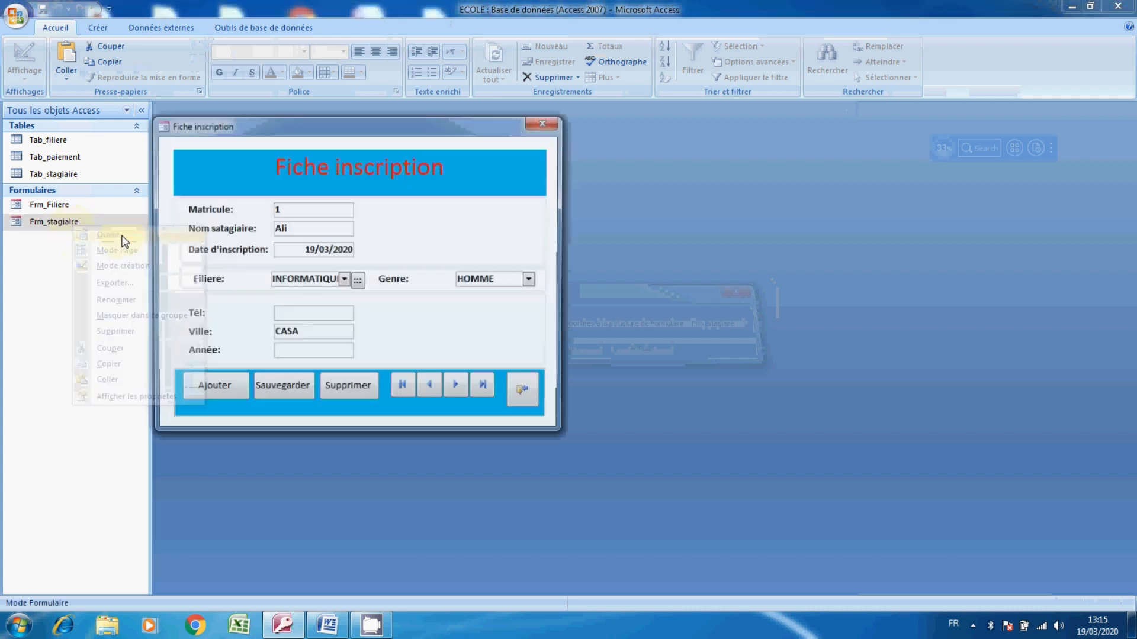
pyautogui.click(344, 281)
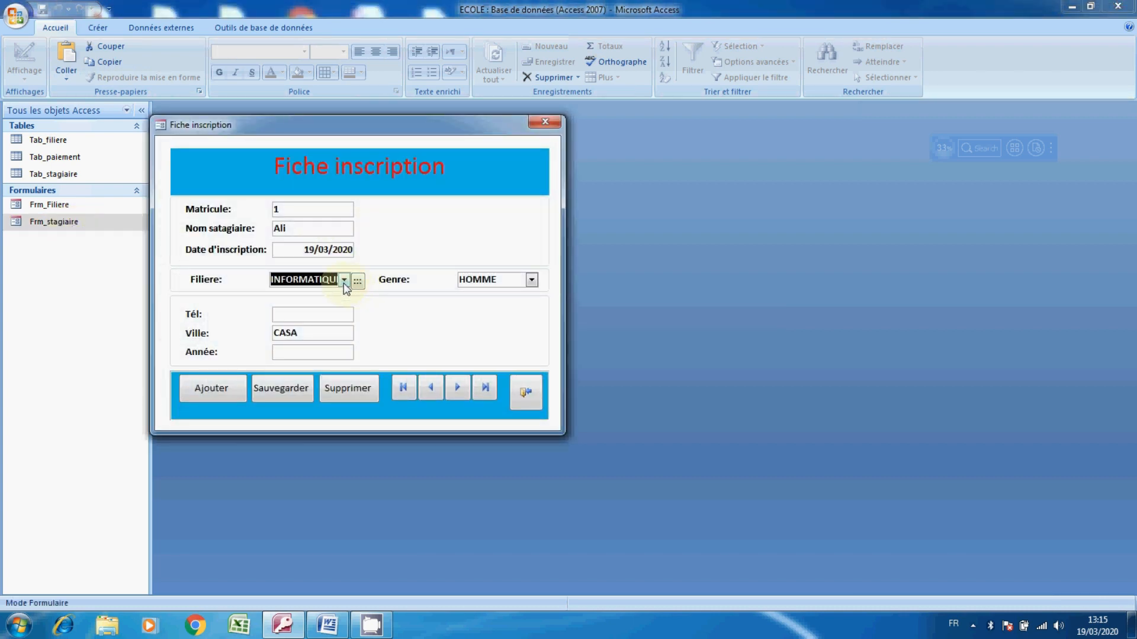
pyautogui.click(537, 125)
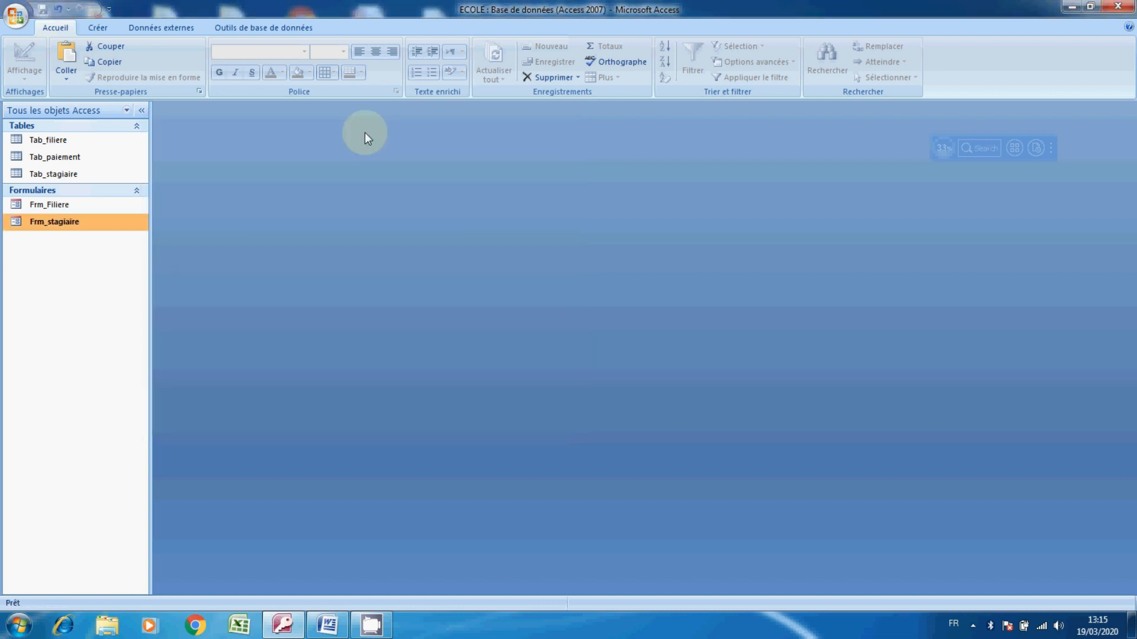
# Permanently delete the existing trainee record from Tab_stagiaire and close the table.
pyautogui.doubleClick(67, 175)
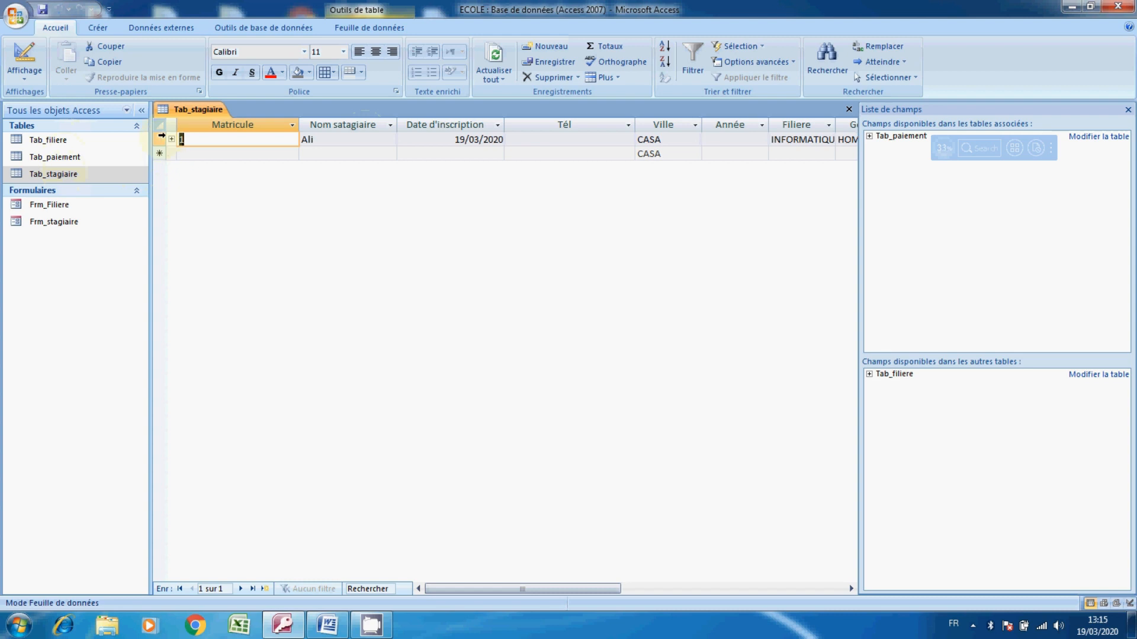
pyautogui.click(160, 139)
pyautogui.press('Delete')
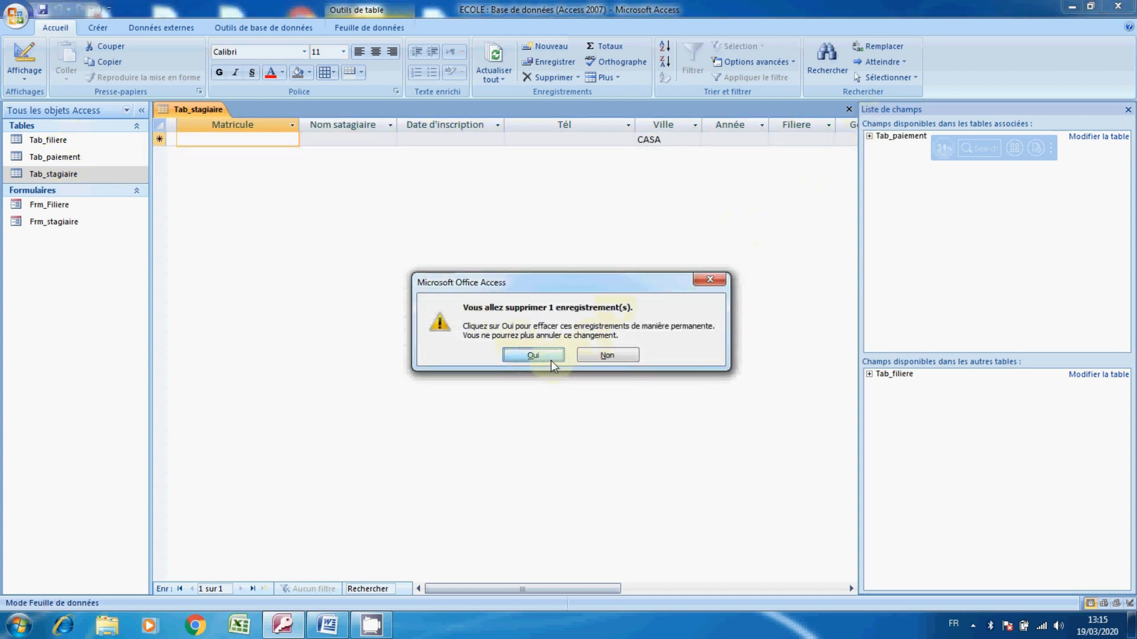
pyautogui.click(551, 359)
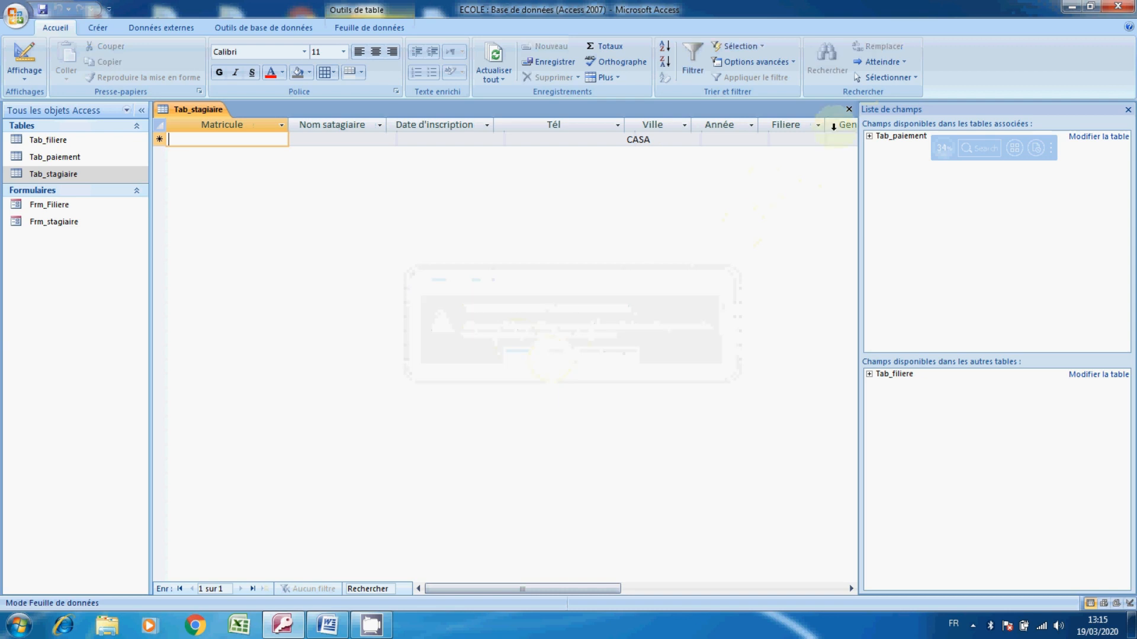
pyautogui.click(849, 109)
# Open Frm_stagiaire and enter the new trainee's Matricule and name.
pyautogui.doubleClick(89, 222)
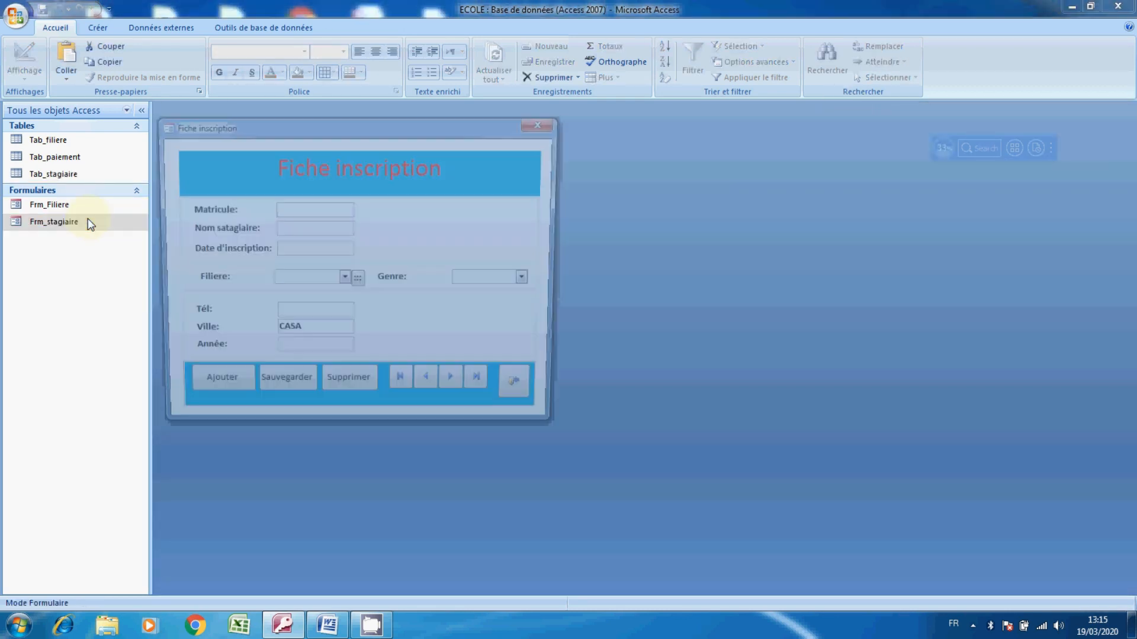
pyautogui.write('&')
pyautogui.press('capslock')
pyautogui.write('1')
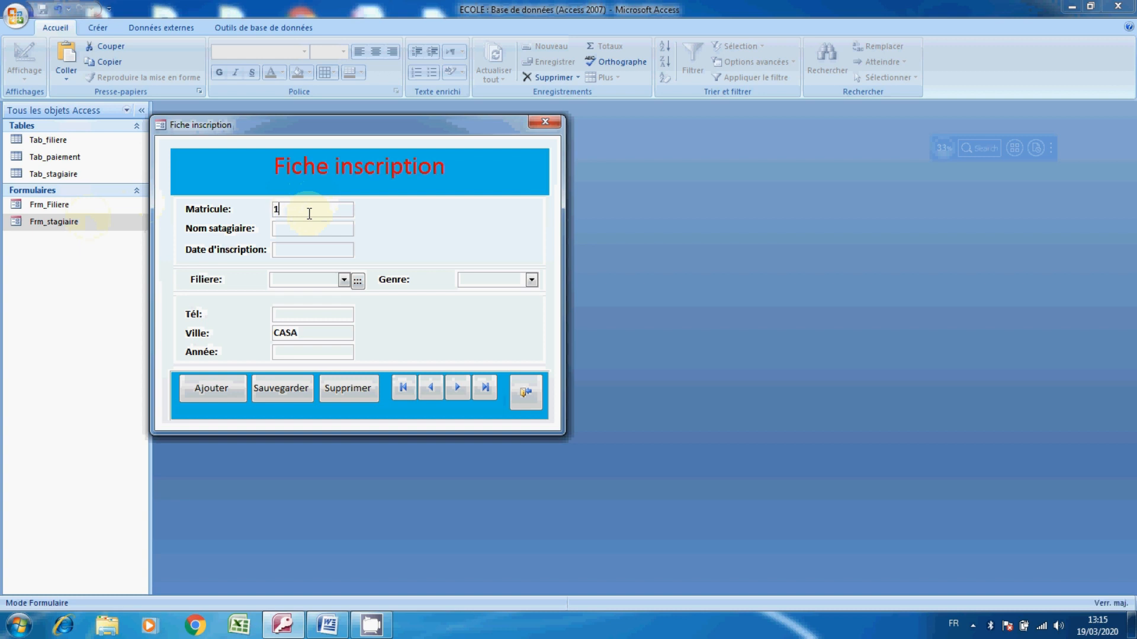
pyautogui.click(284, 229)
pyautogui.write('a')
pyautogui.press('BackSpace')
pyautogui.write('Al')
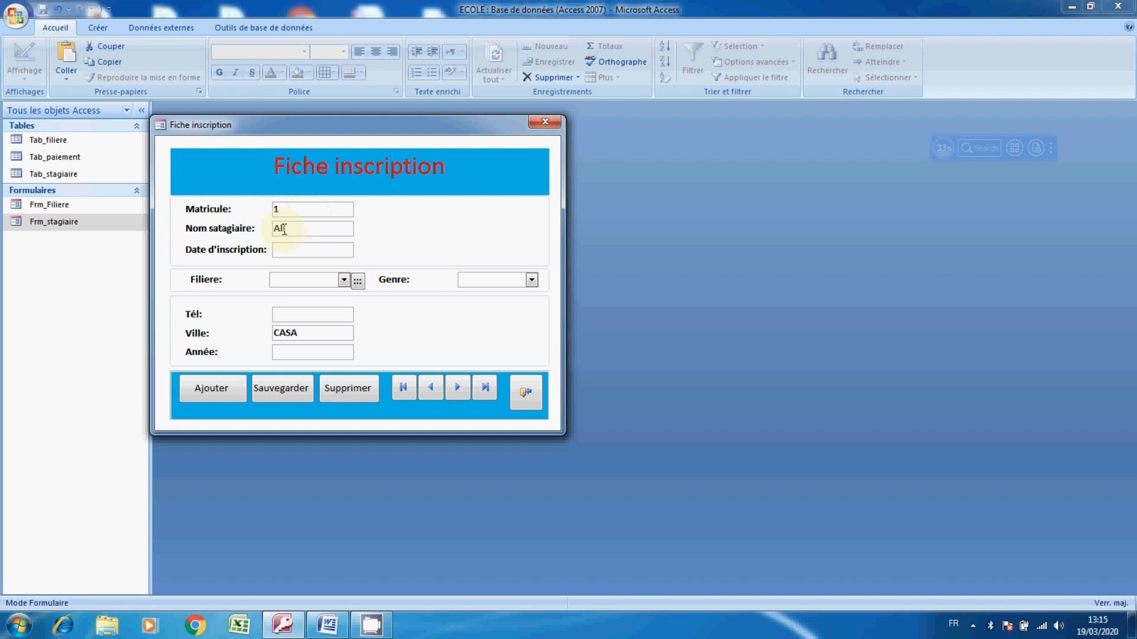
# Pick 19/03/2020 as the trainee's registration date.
pyautogui.click(316, 251)
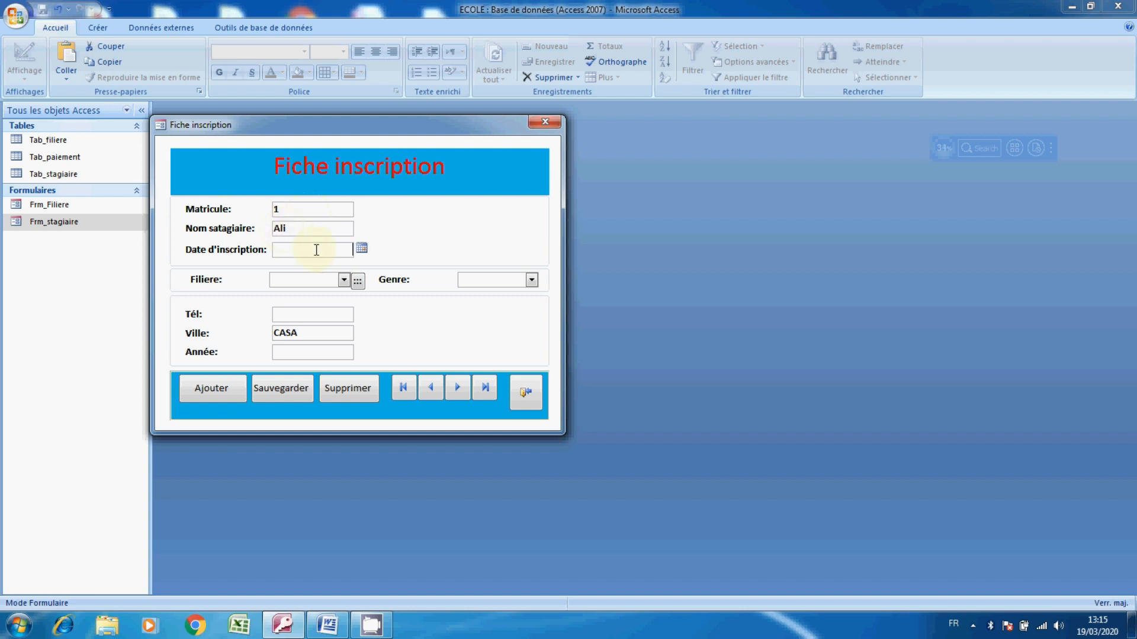
pyautogui.click(362, 248)
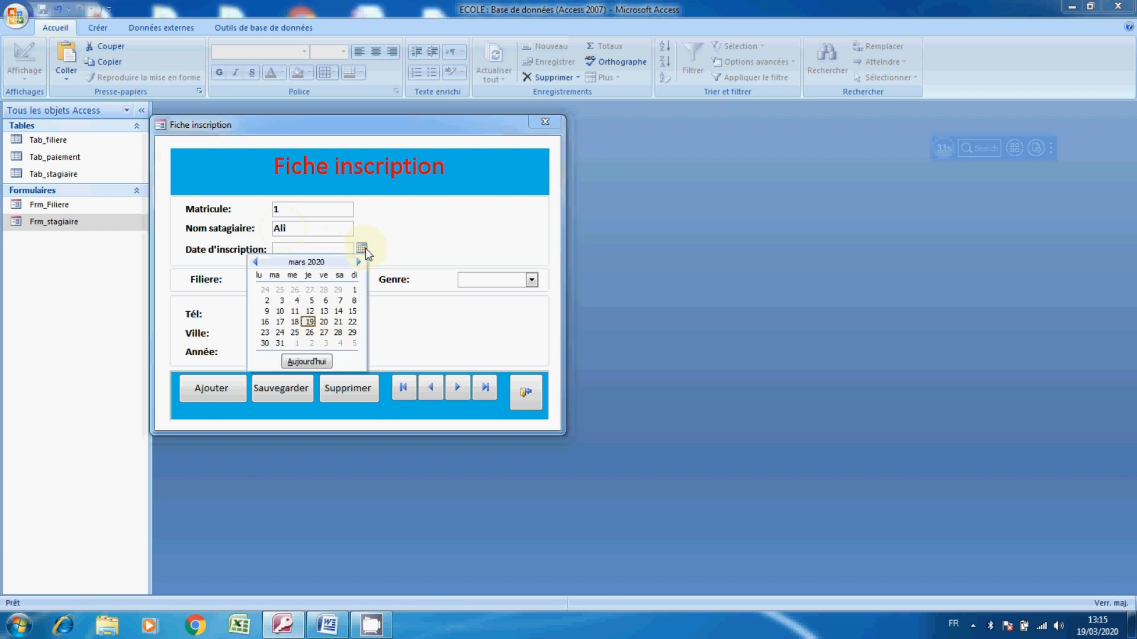
pyautogui.click(310, 321)
# Check the Filiere list, open the filières form with the ":::" button, save INFORMATIQUE as a filière, and close that form.
pyautogui.click(342, 282)
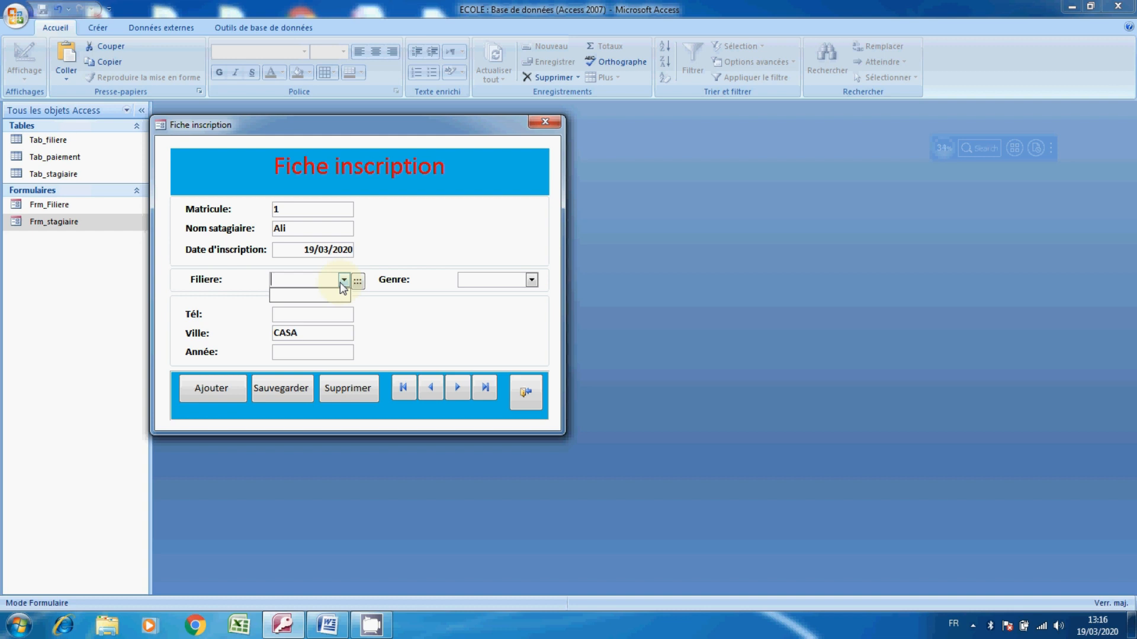
pyautogui.click(369, 293)
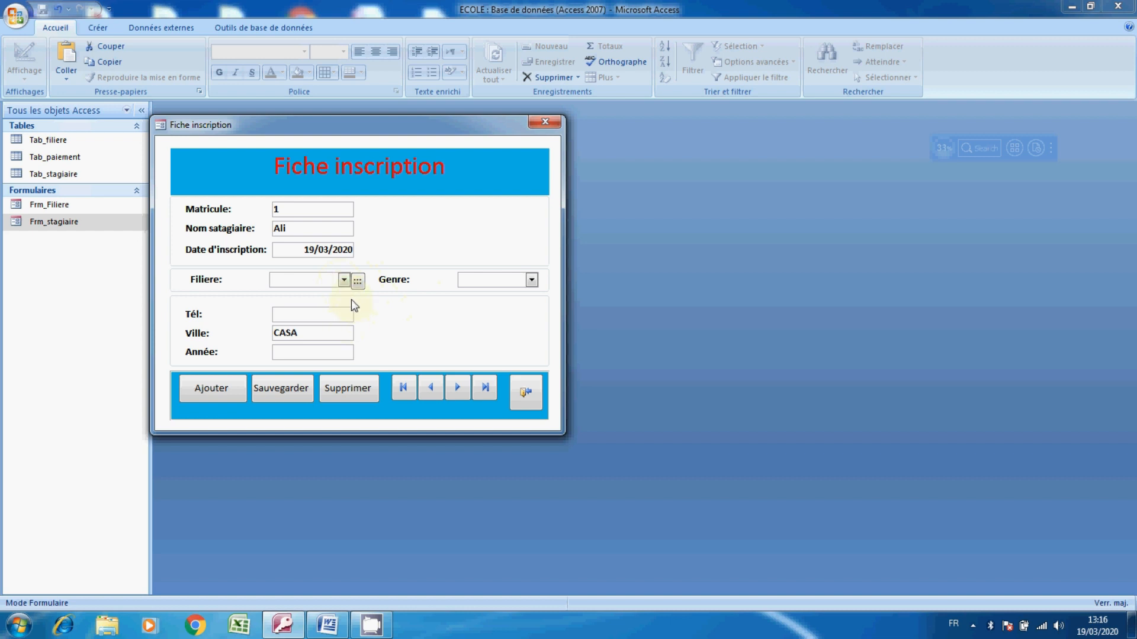
pyautogui.click(358, 282)
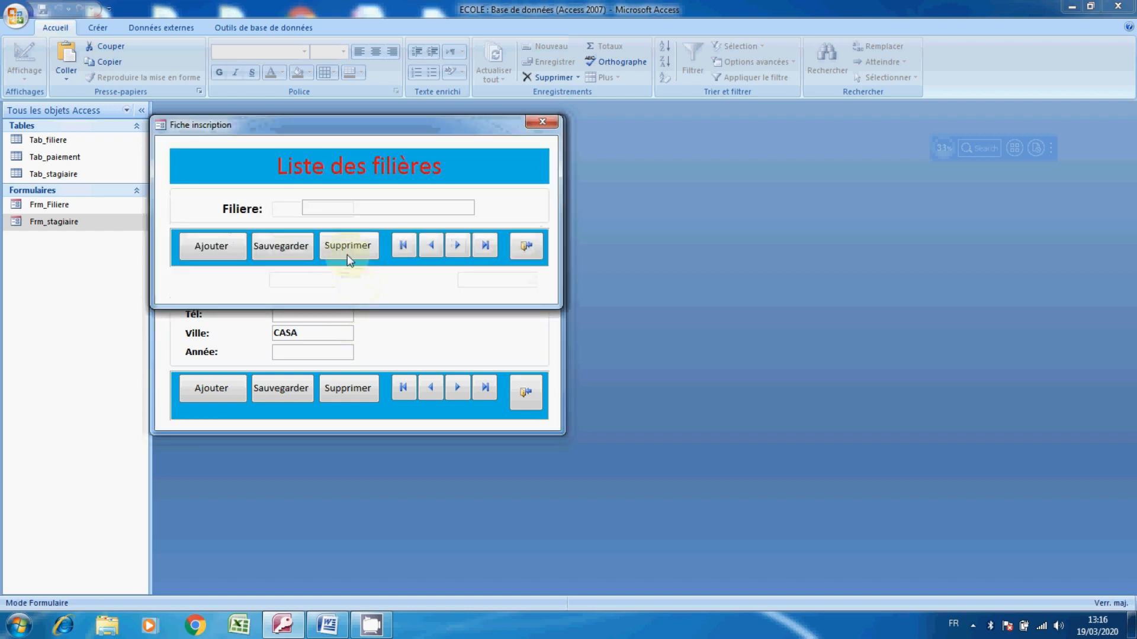
pyautogui.click(313, 208)
pyautogui.write('IN')
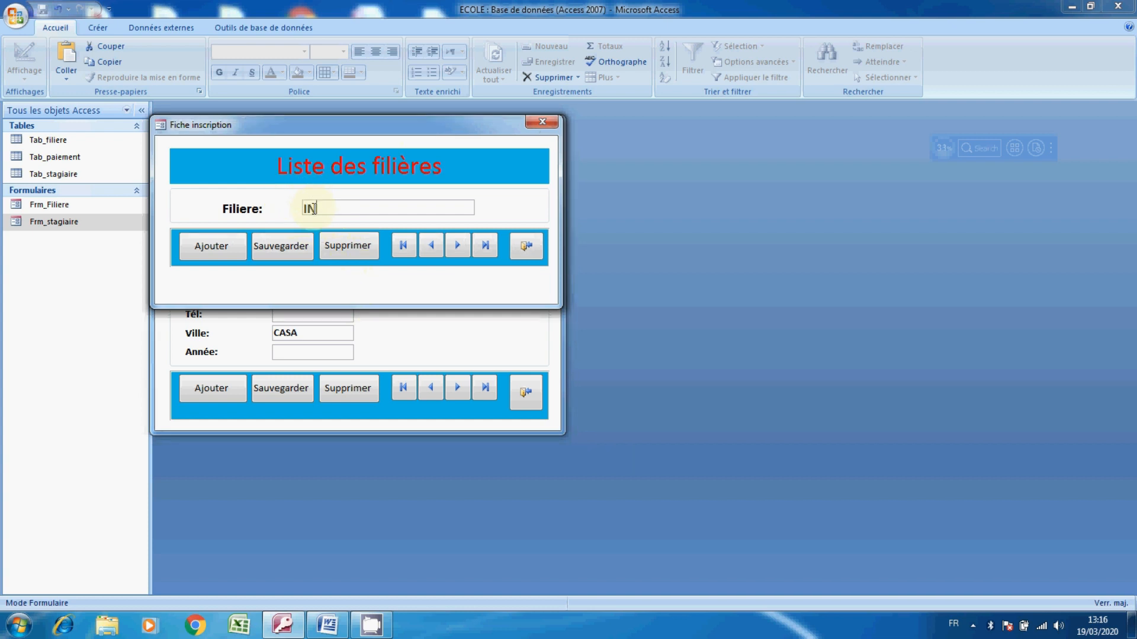
pyautogui.write('FORMATIQUE')
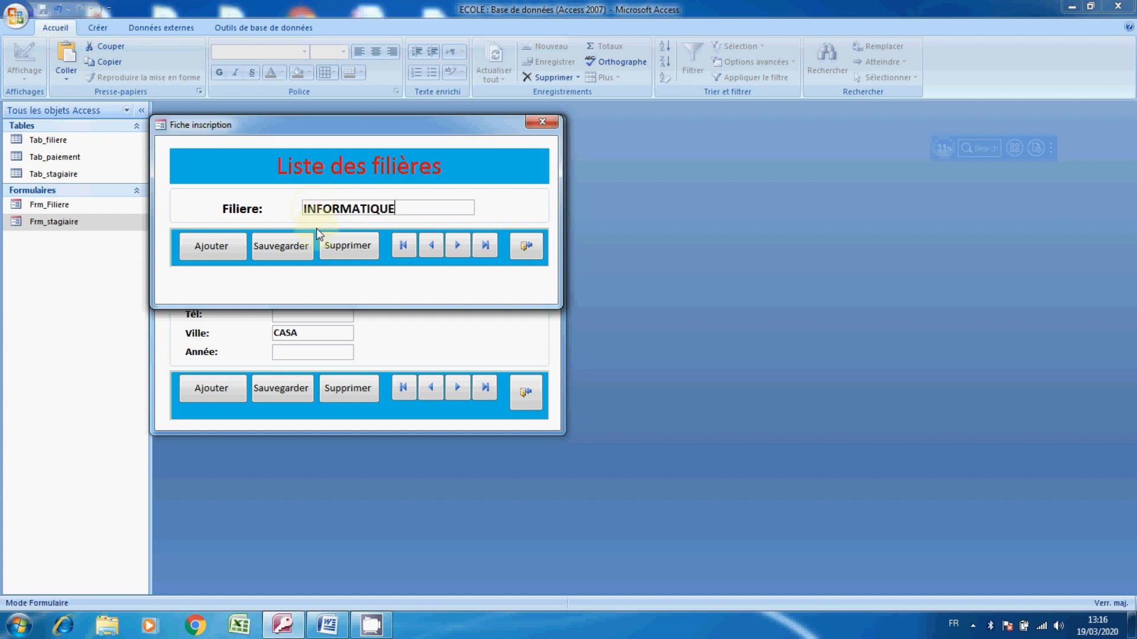
pyautogui.click(264, 251)
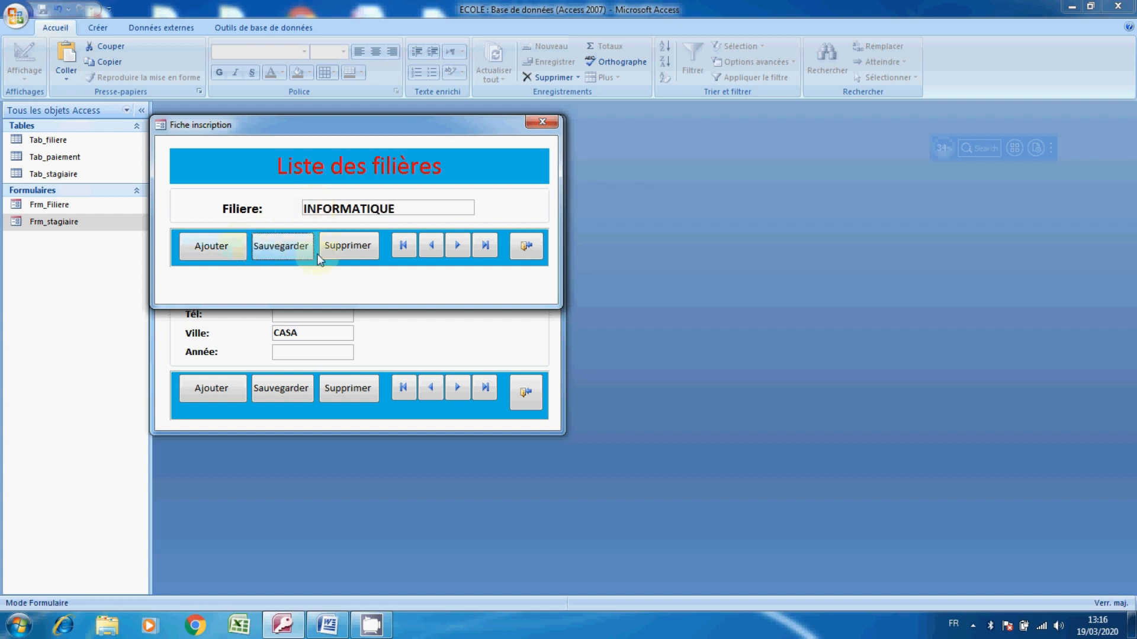
pyautogui.click(531, 250)
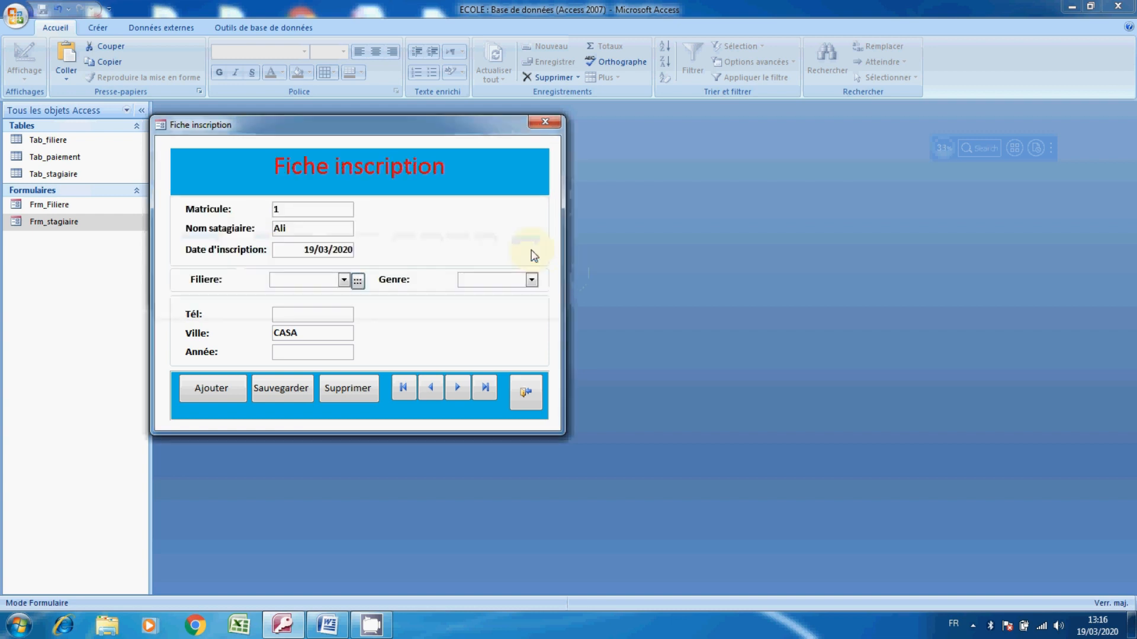
# Choose INFORMATIQUE as the trainee's Filiere.
pyautogui.click(341, 282)
pyautogui.click(341, 282)
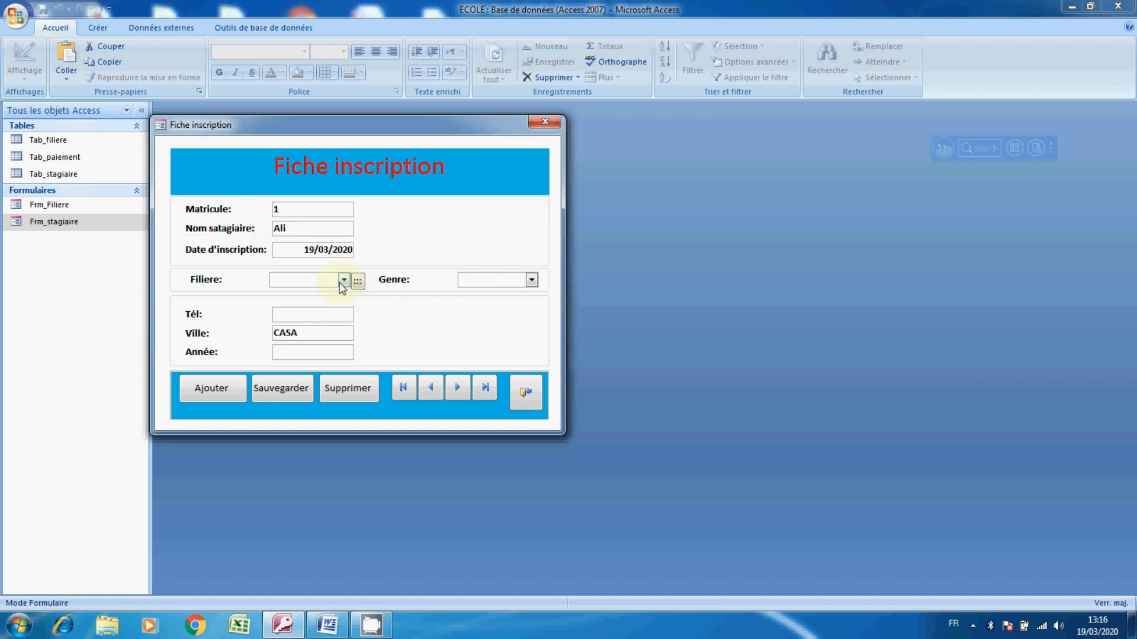
pyautogui.click(344, 280)
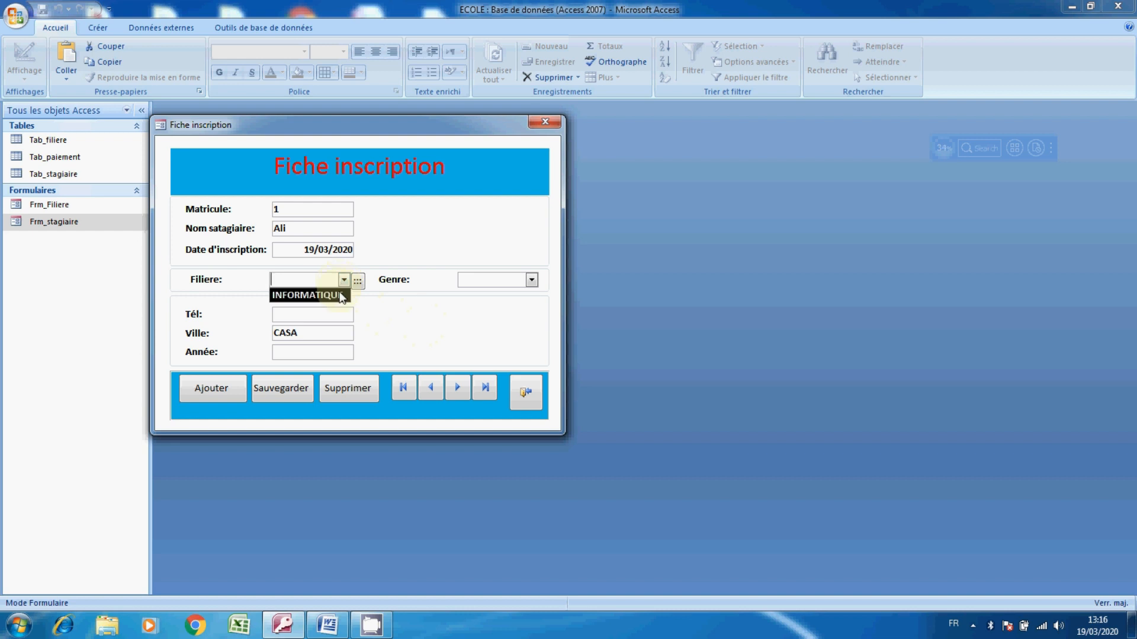
pyautogui.click(308, 295)
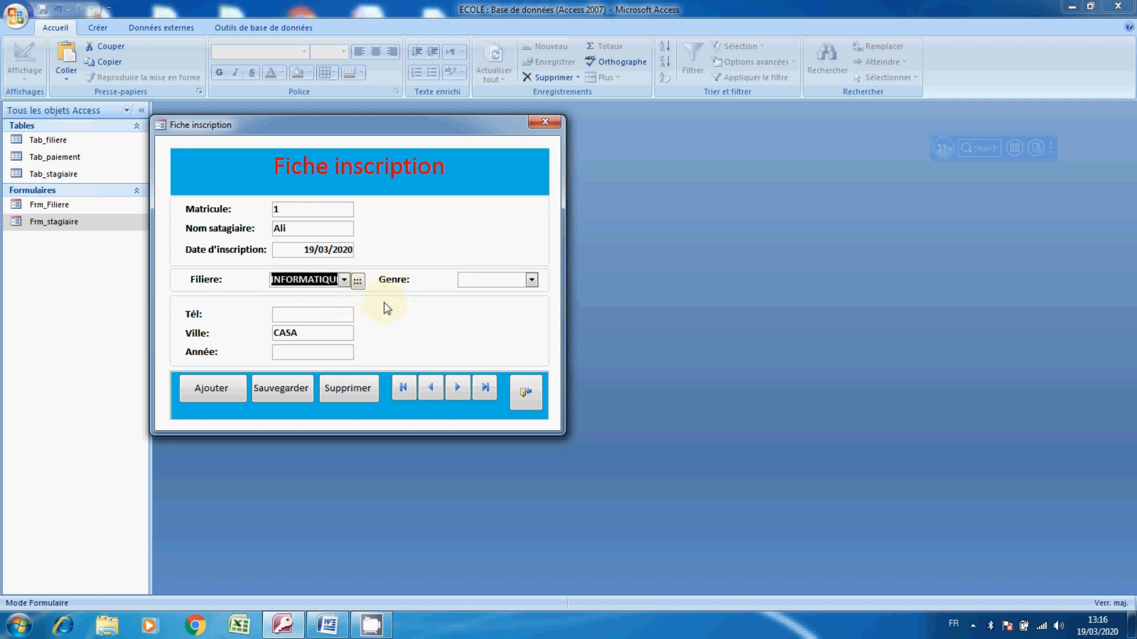
# Reopen the filières form from the registration form, and add and save a new filière named COMPTA.
pyautogui.click(357, 281)
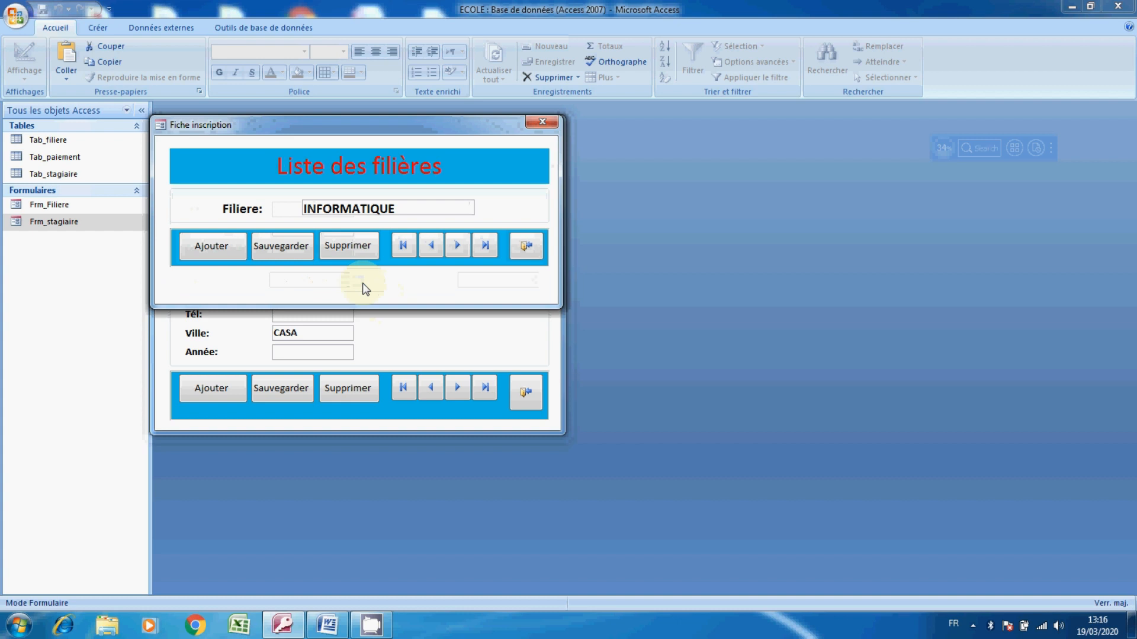
pyautogui.click(224, 243)
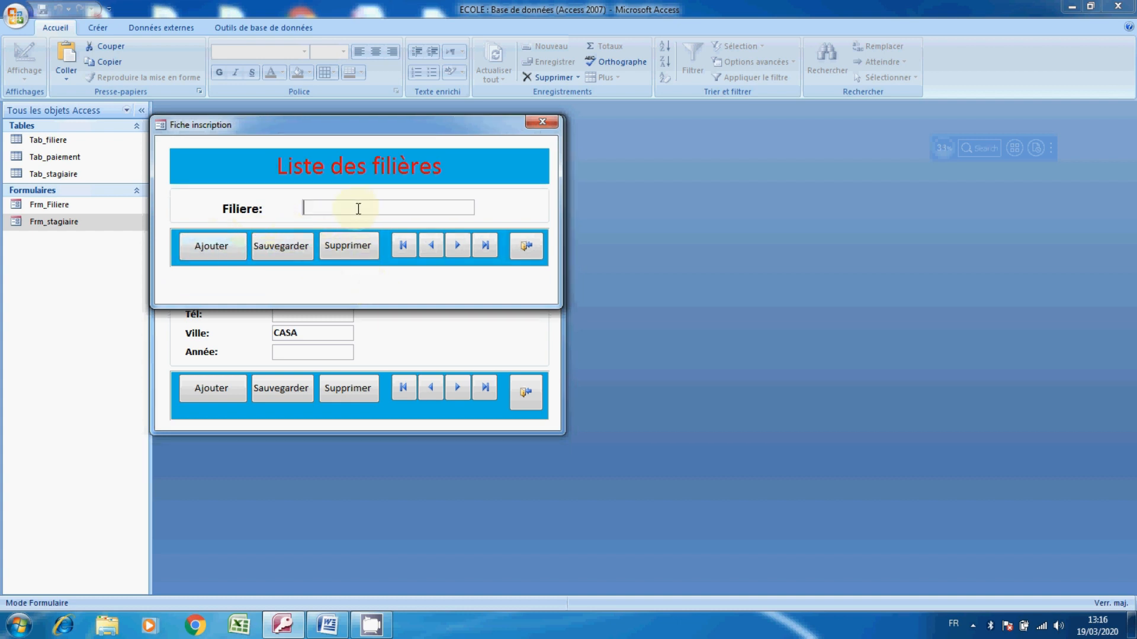
pyautogui.write('COMPTA')
pyautogui.click(300, 246)
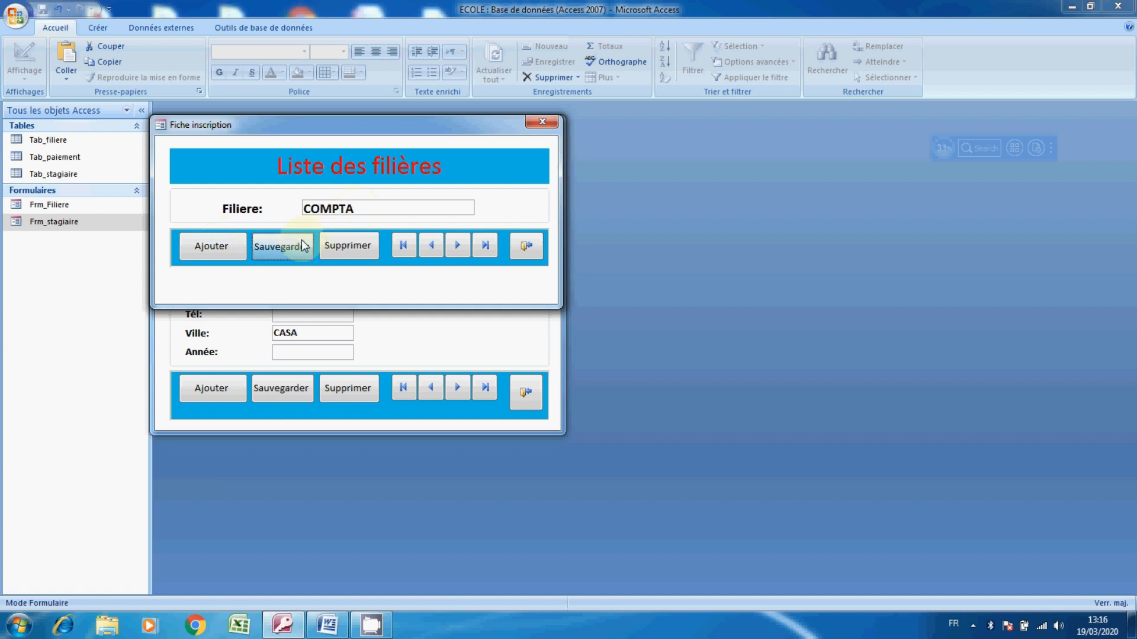
# Add and save another filière named INFOGRAPHIE, and close the filières form.
pyautogui.click(238, 248)
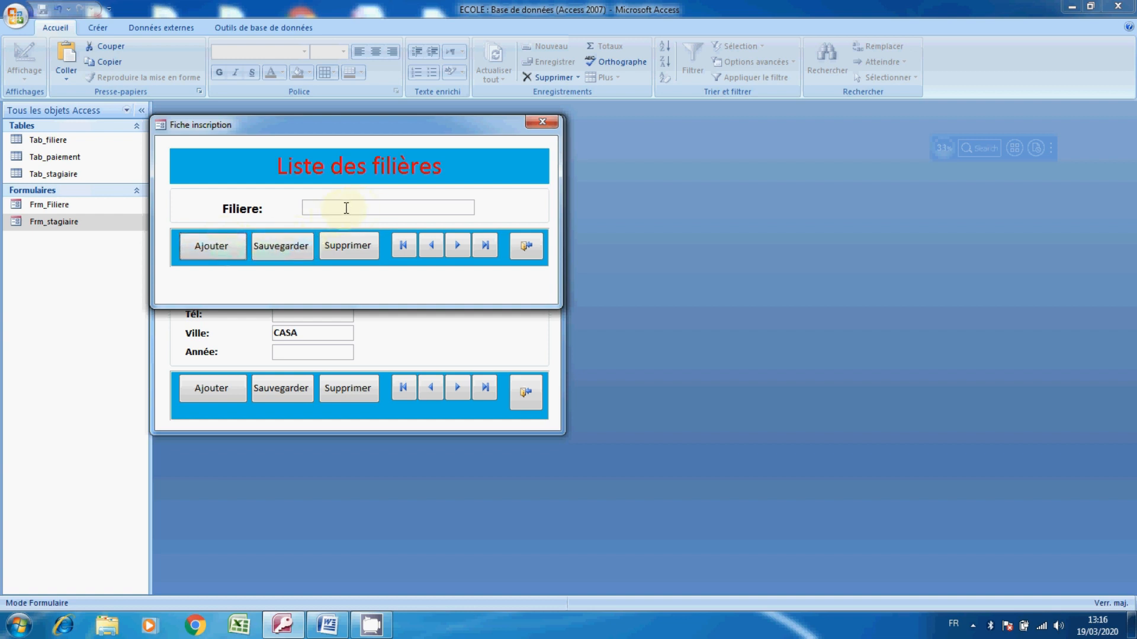
pyautogui.write('INFOGRAPHIE')
pyautogui.click(299, 247)
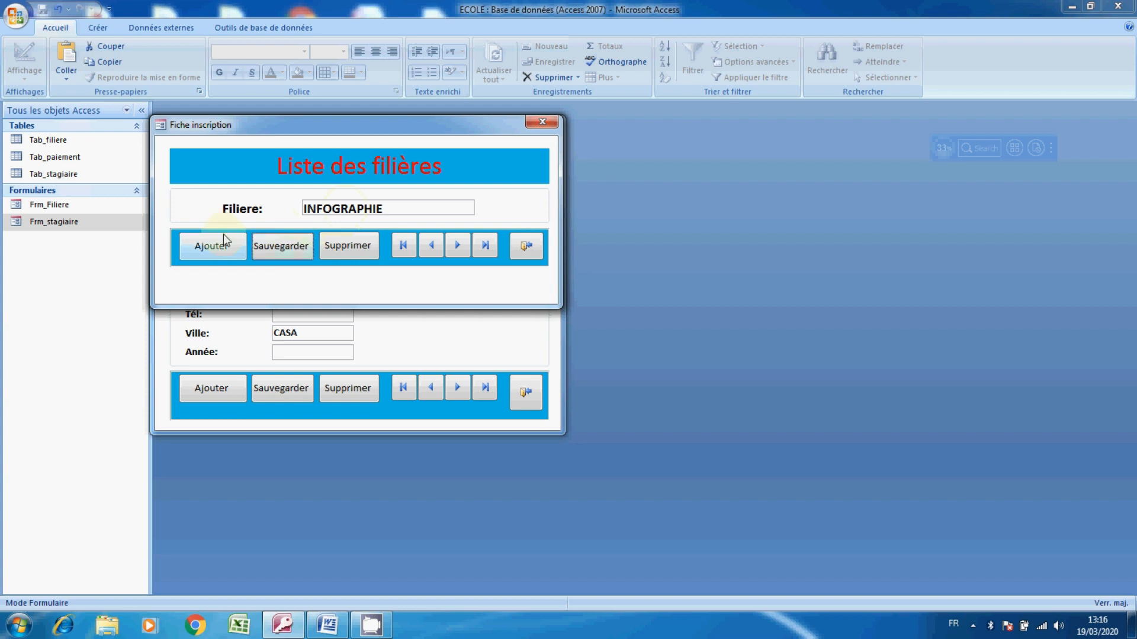
pyautogui.click(211, 246)
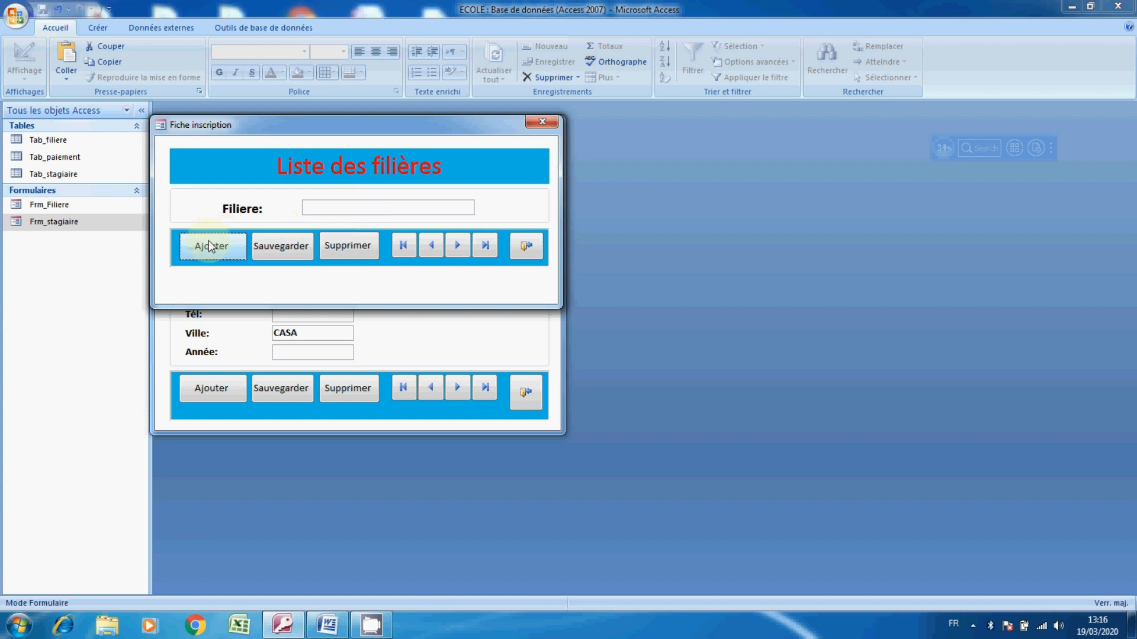
pyautogui.click(529, 253)
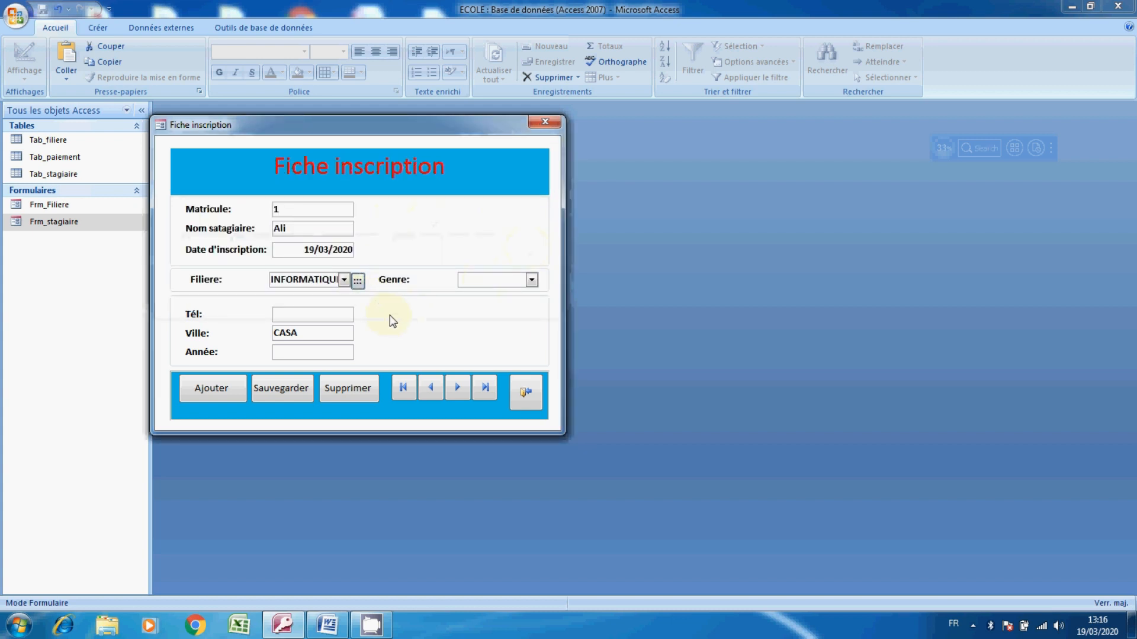
# Set the trainee's Filiere to COMPTA and Genre to Homme, and place the cursor in the Année field.
pyautogui.click(344, 280)
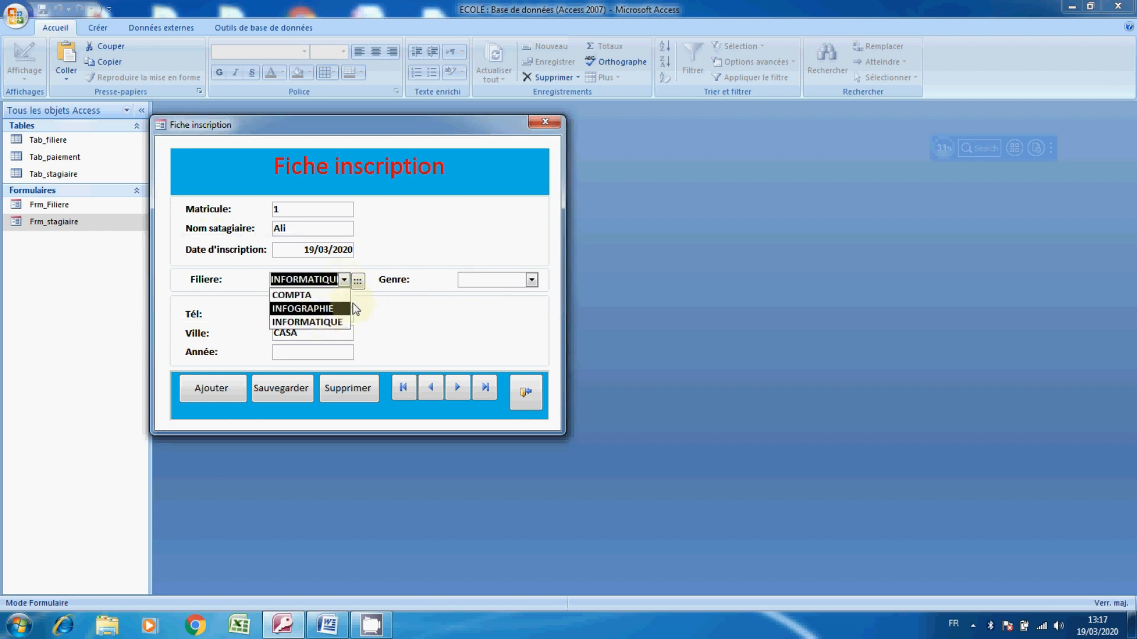
pyautogui.click(297, 294)
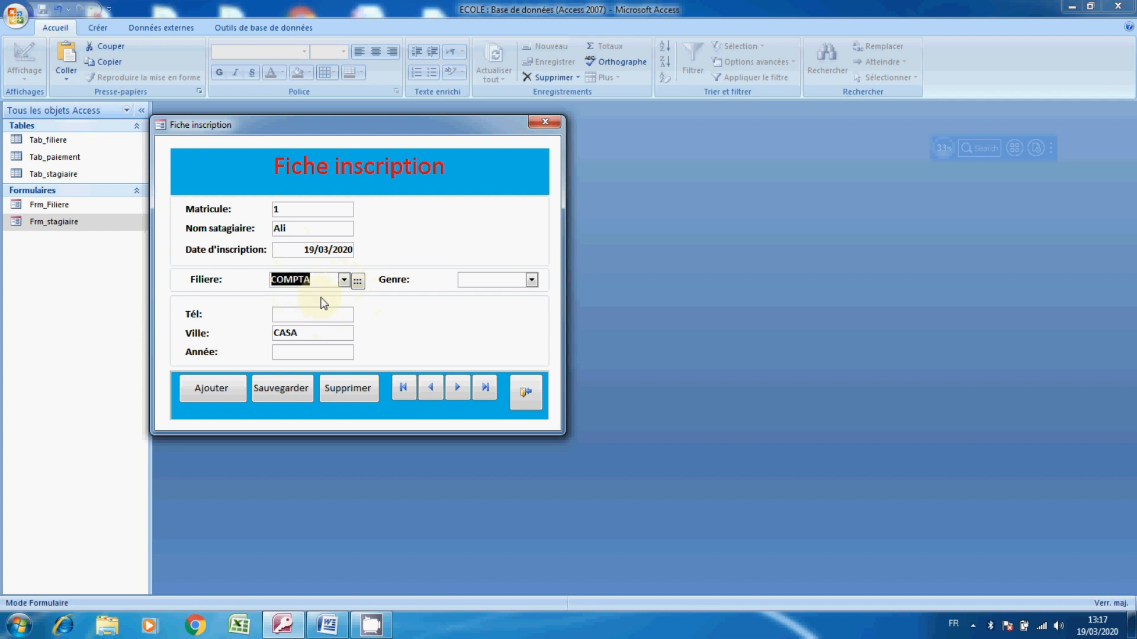
pyautogui.click(532, 279)
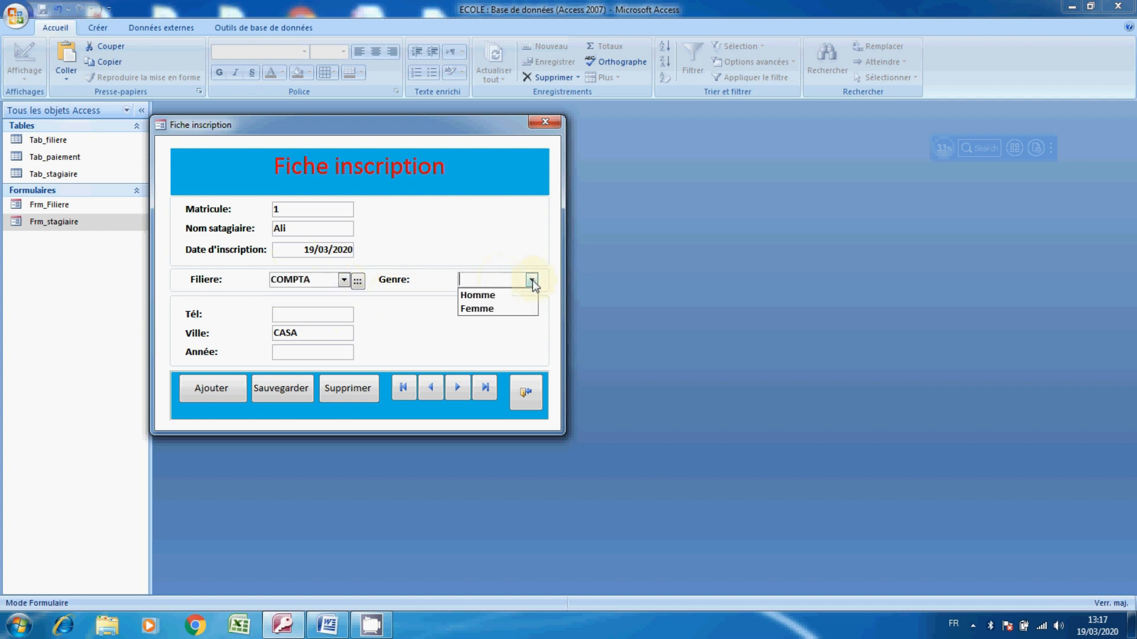
pyautogui.click(480, 294)
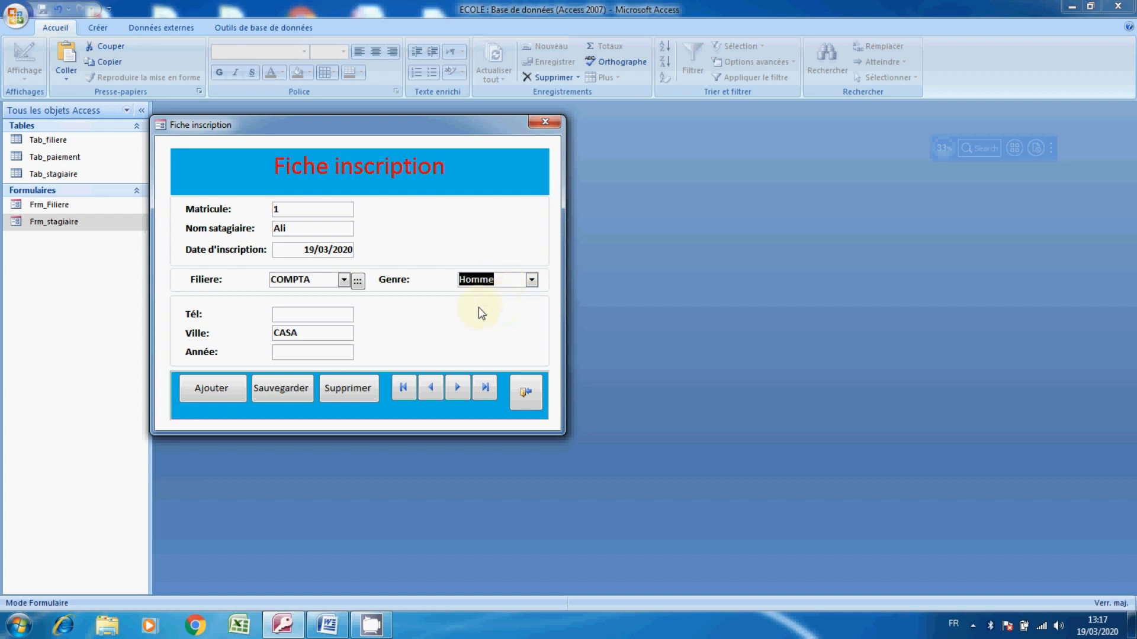
pyautogui.click(328, 313)
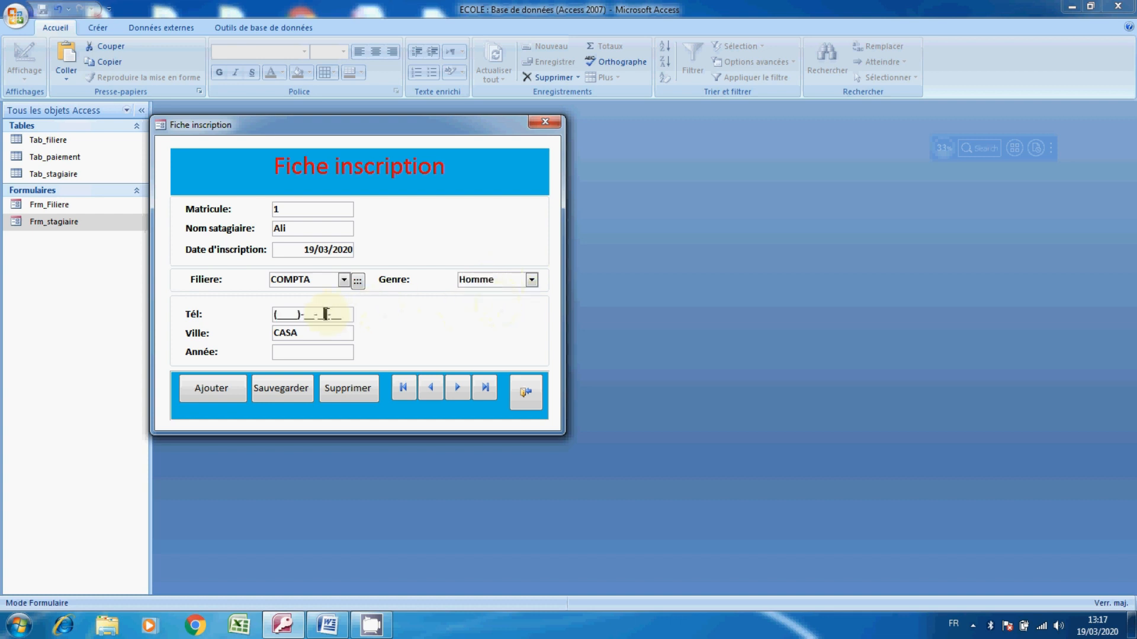
pyautogui.click(294, 356)
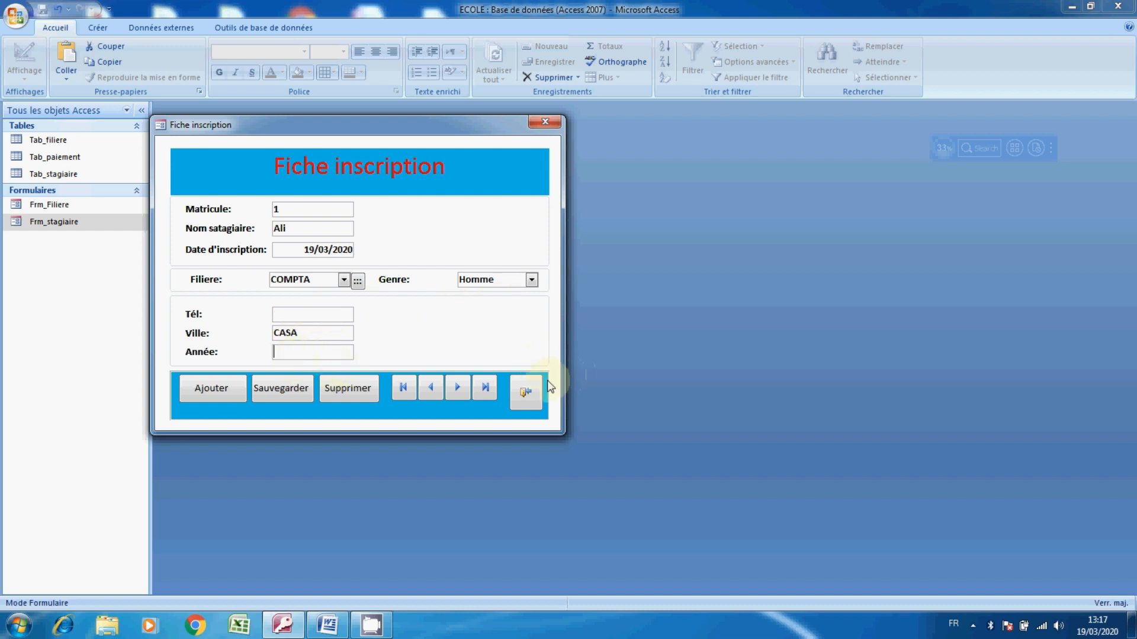